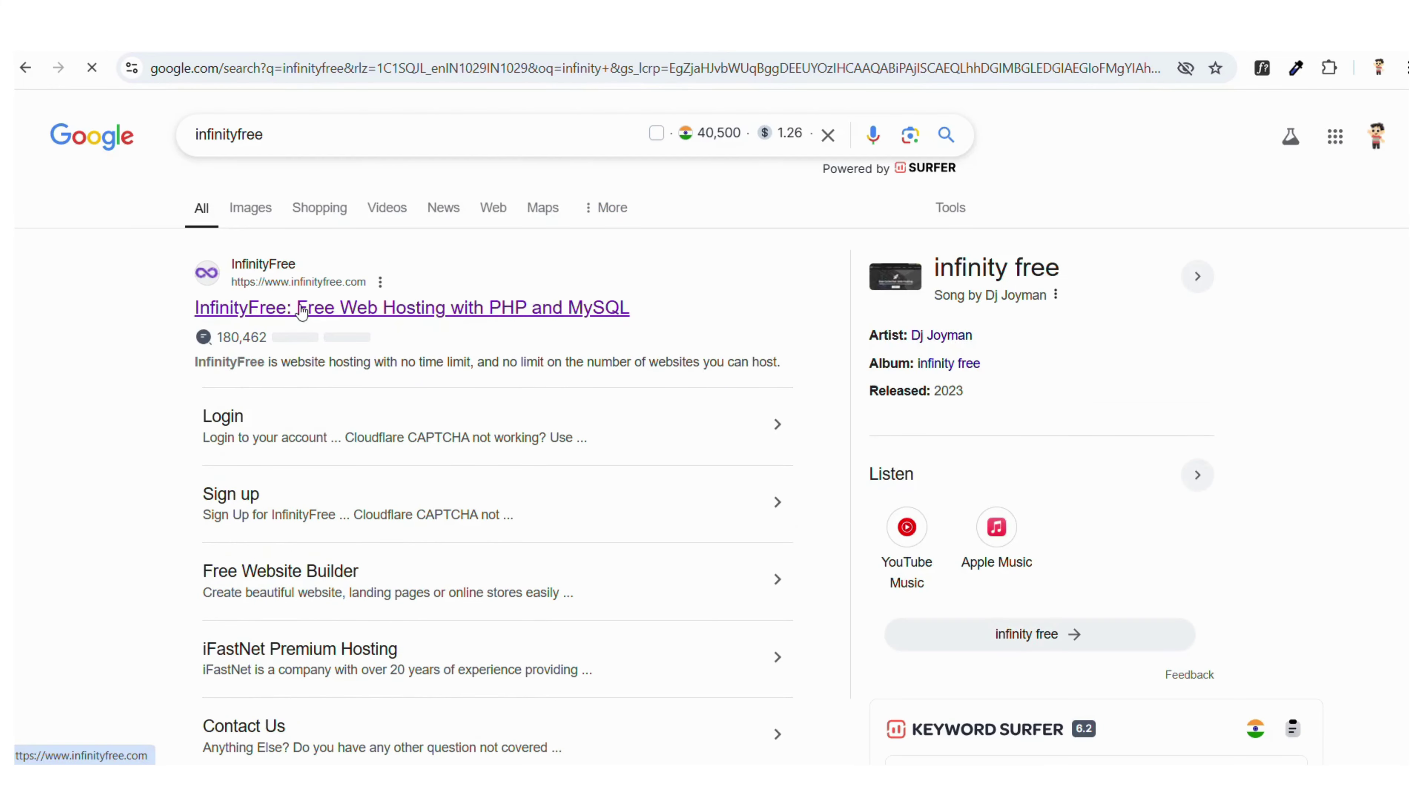
Step: Open the InfinityFree website from the search results and go to the hosting accounts dashboard through its login
click(302, 310)
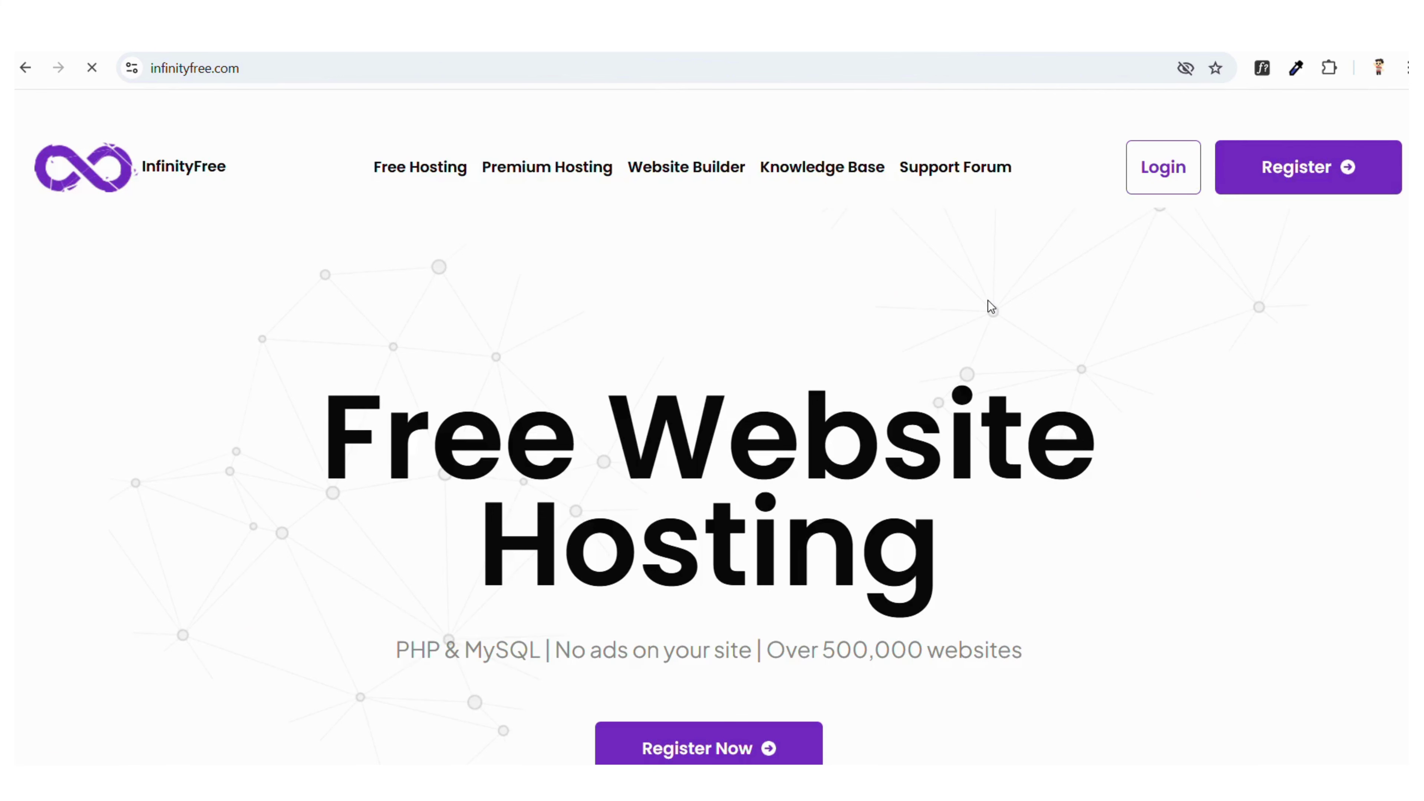
click(1273, 180)
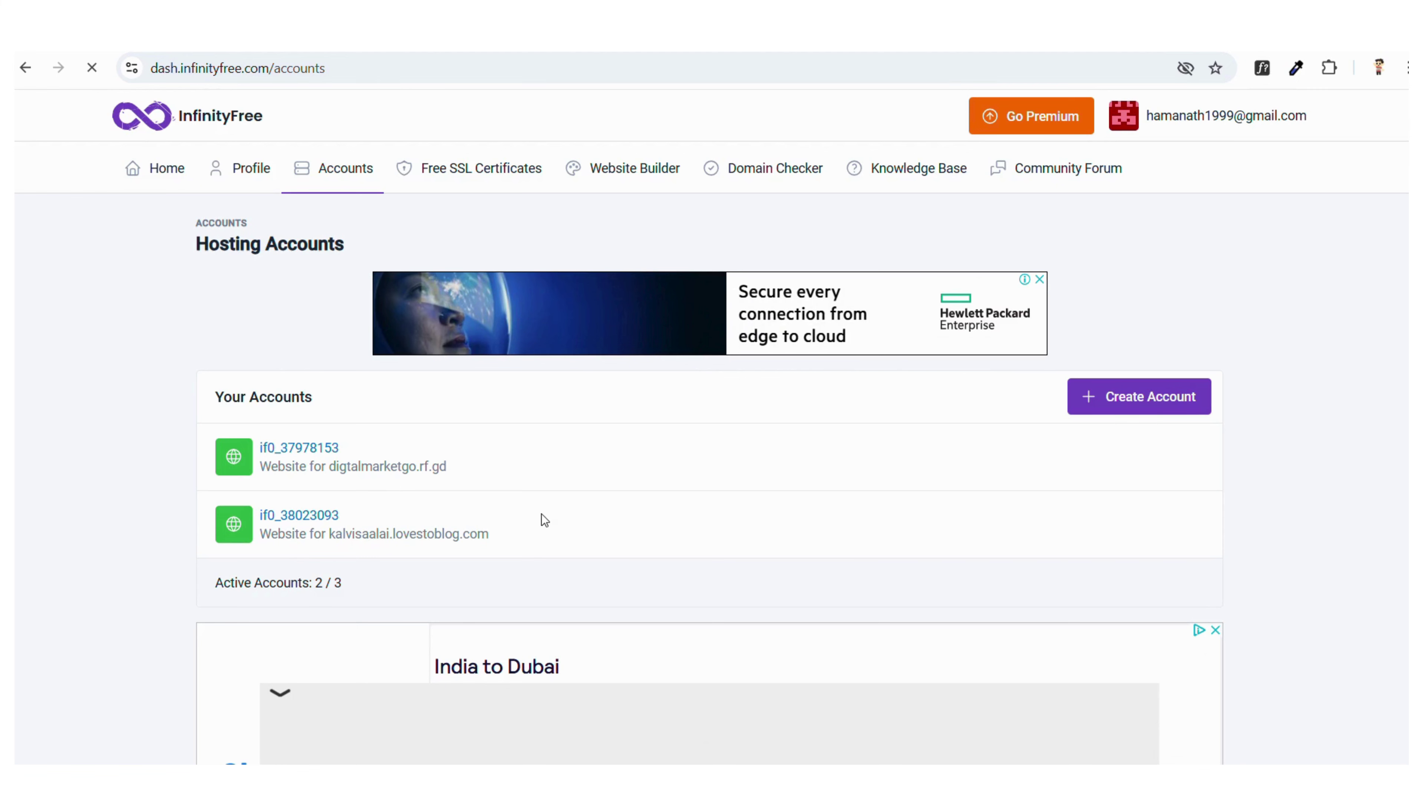
click(27, 68)
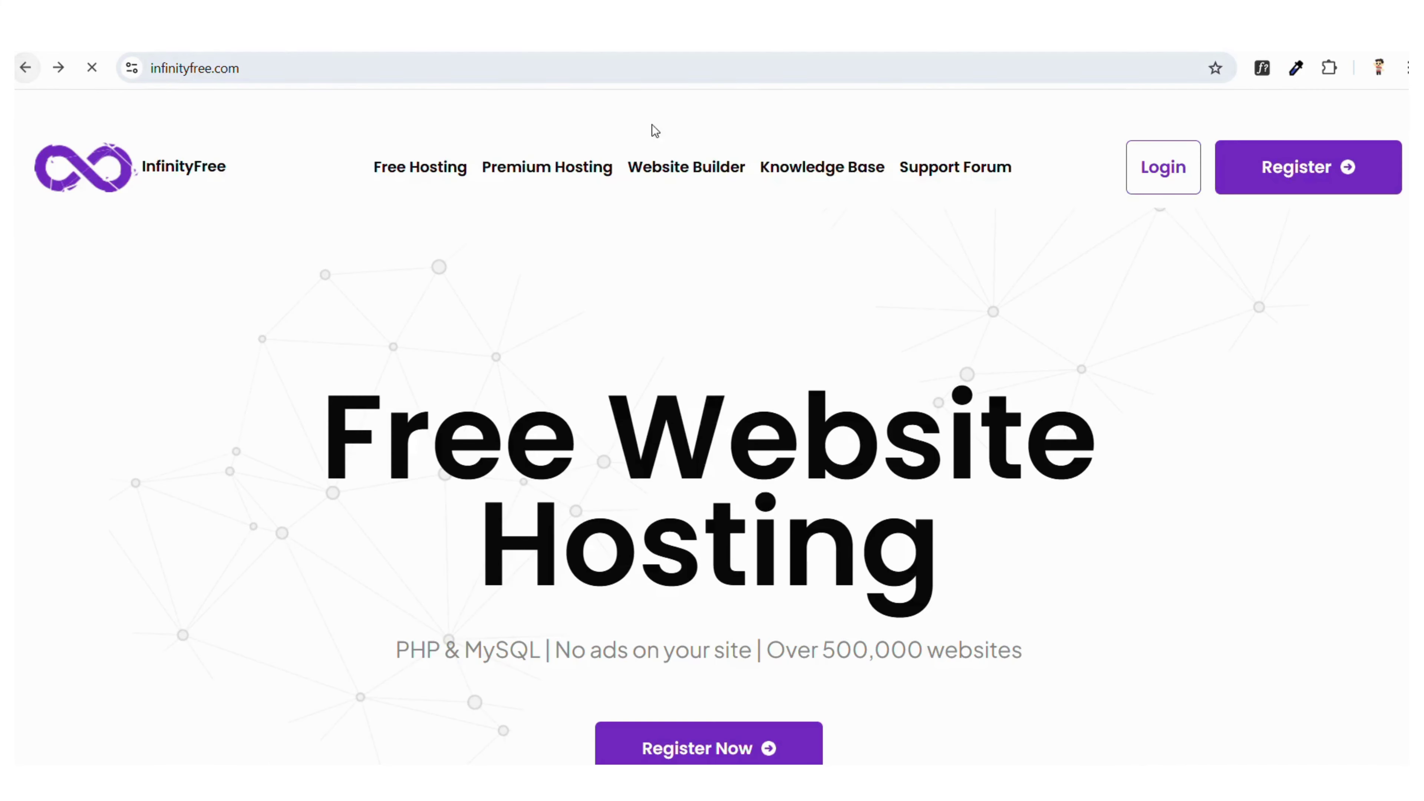
click(1144, 189)
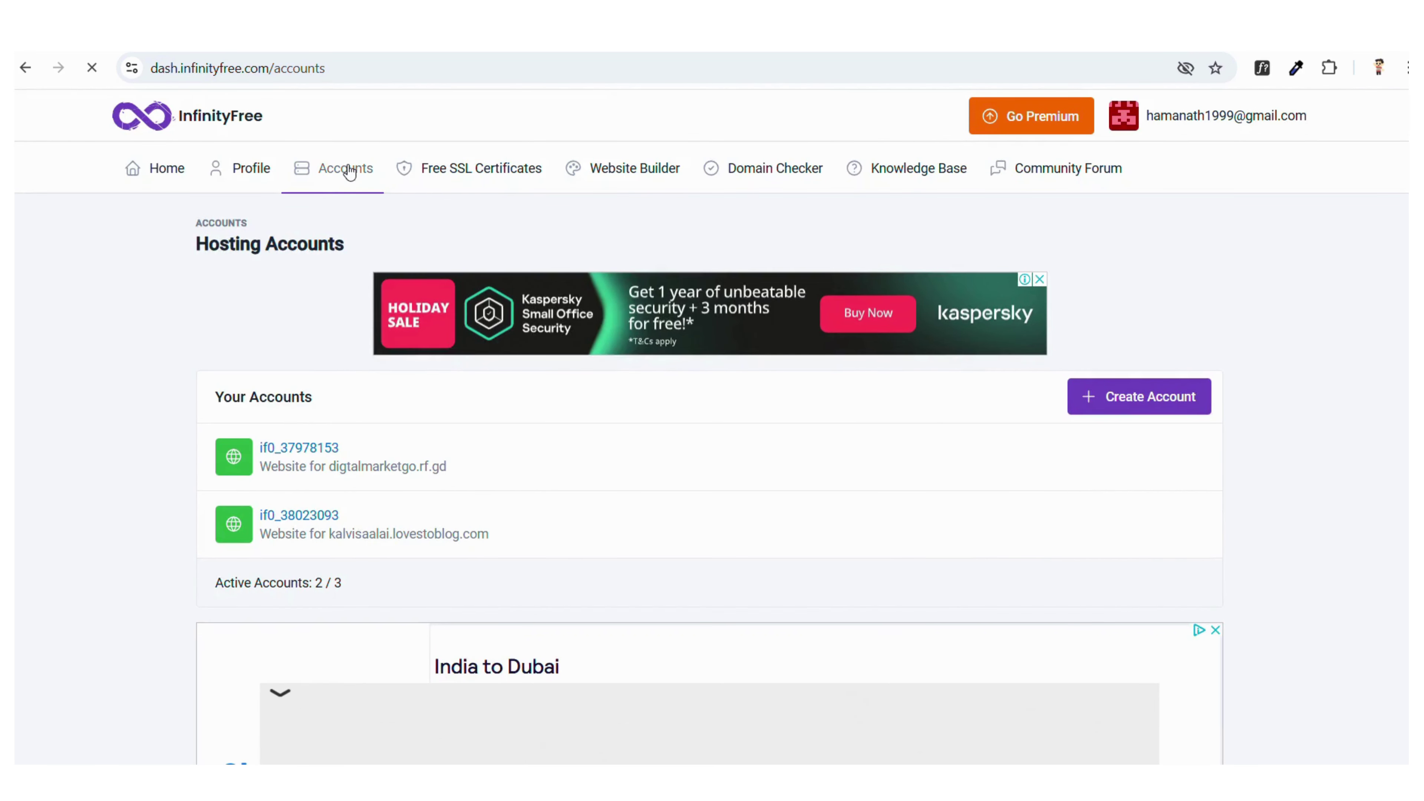
Step: Start creating a new hosting account and choose the $0 InfinityFree plan
click(1147, 399)
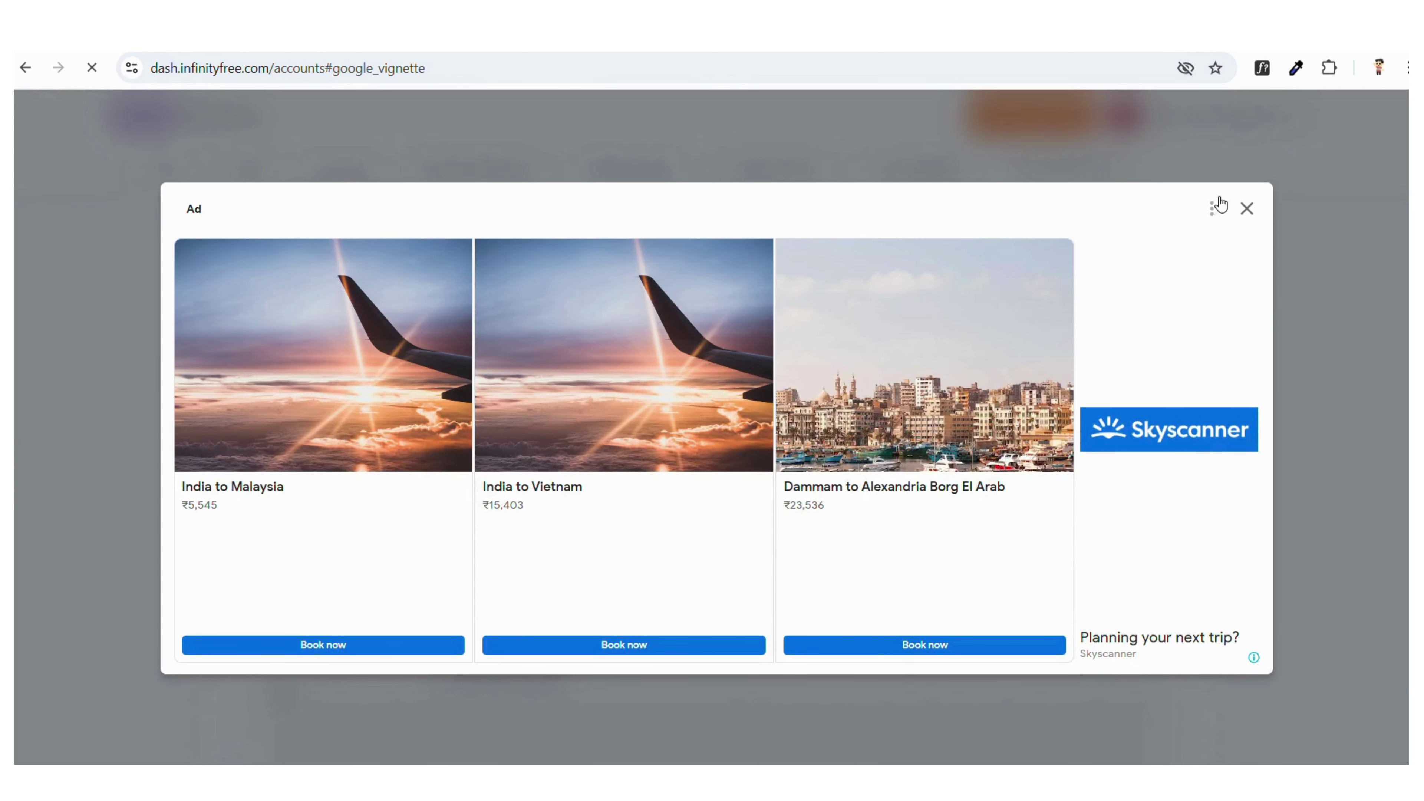
click(1244, 210)
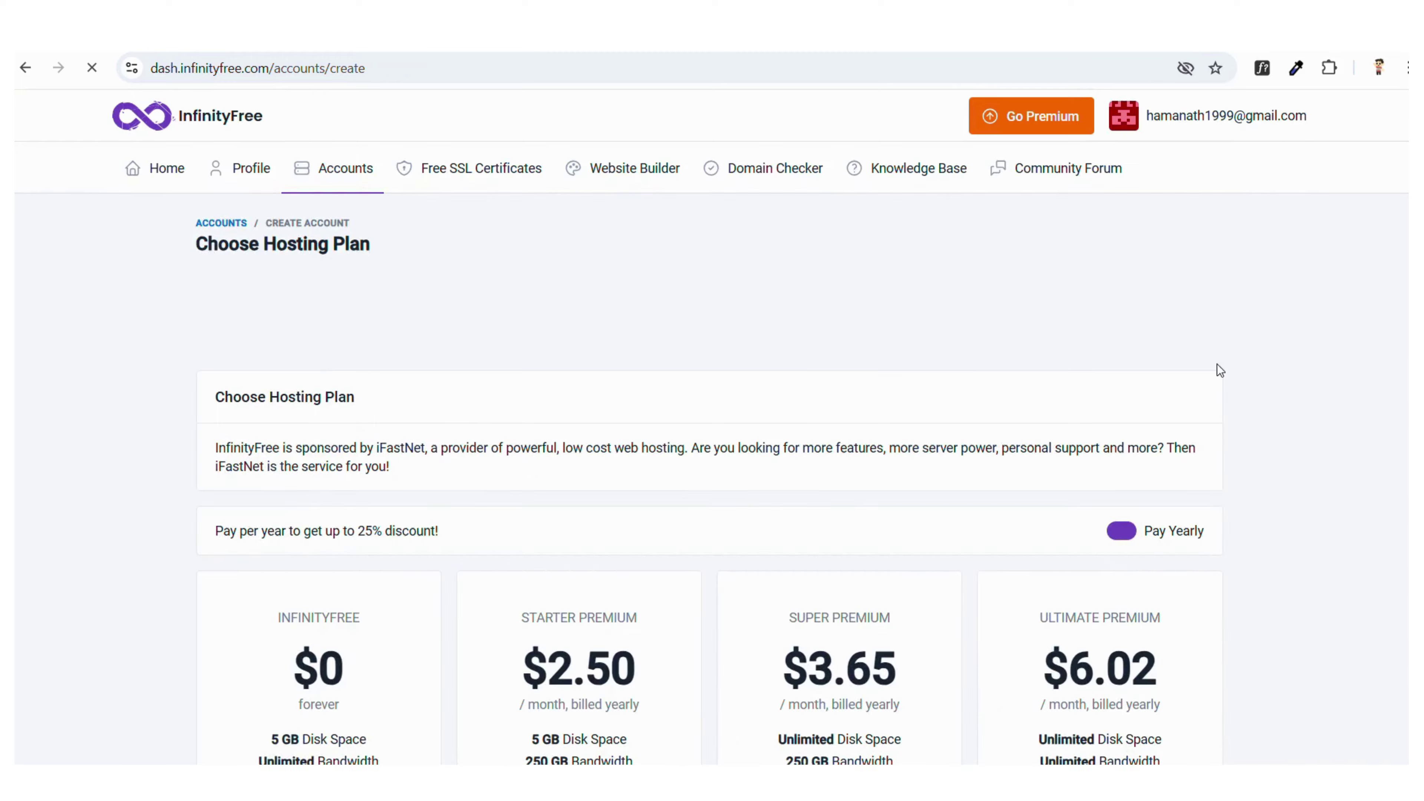
scroll(854, 369, down, 10)
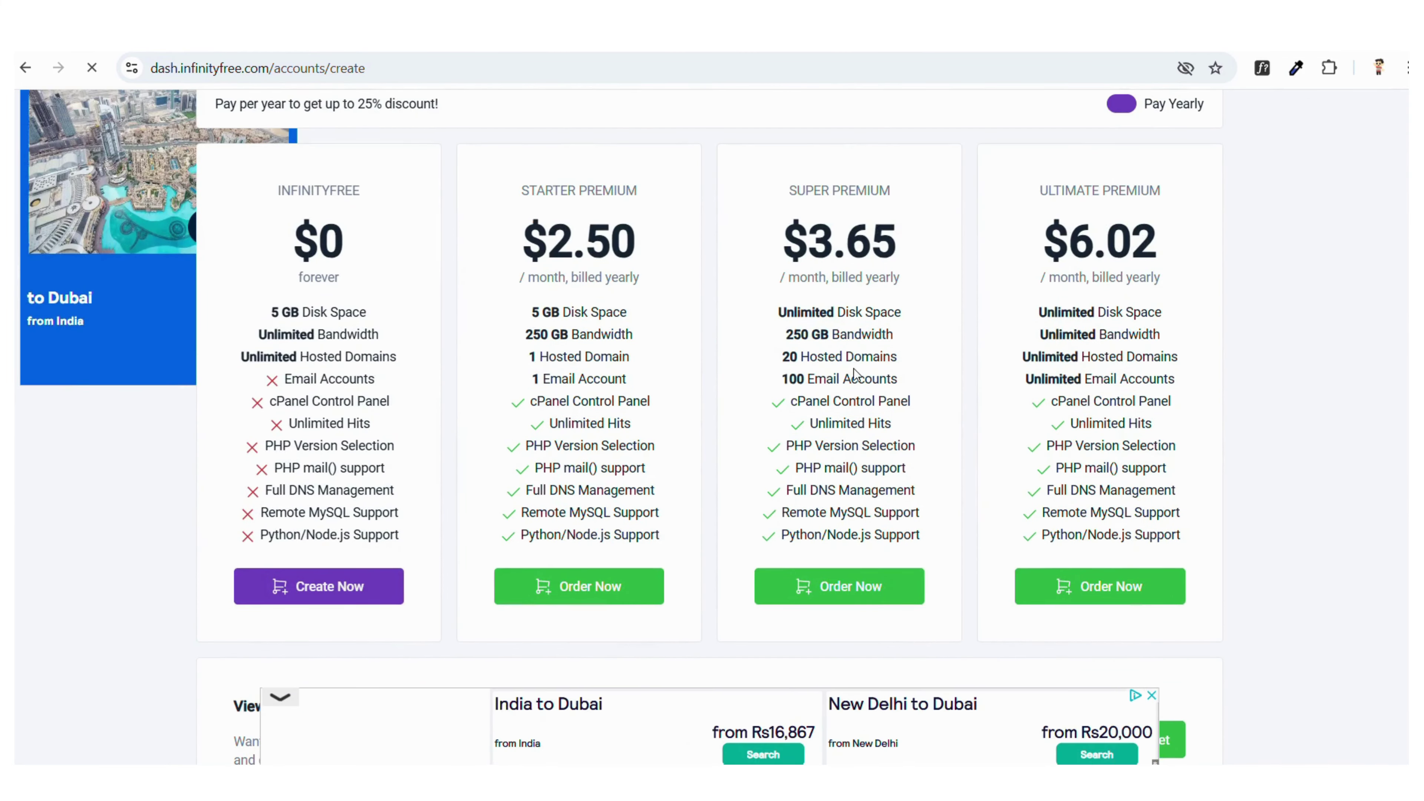
scroll(343, 411, down, 3)
scroll(343, 411, up, 5)
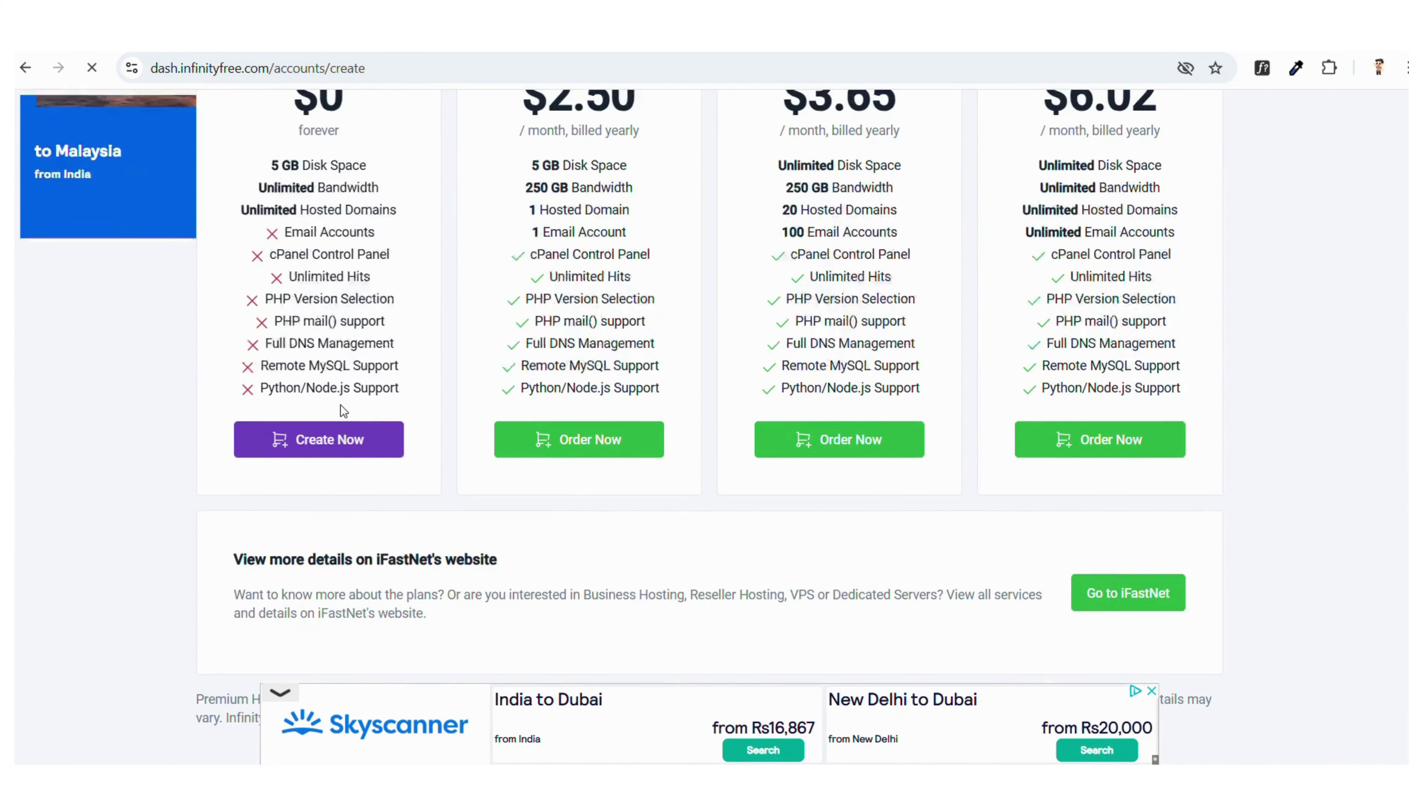
scroll(343, 482, down, 3)
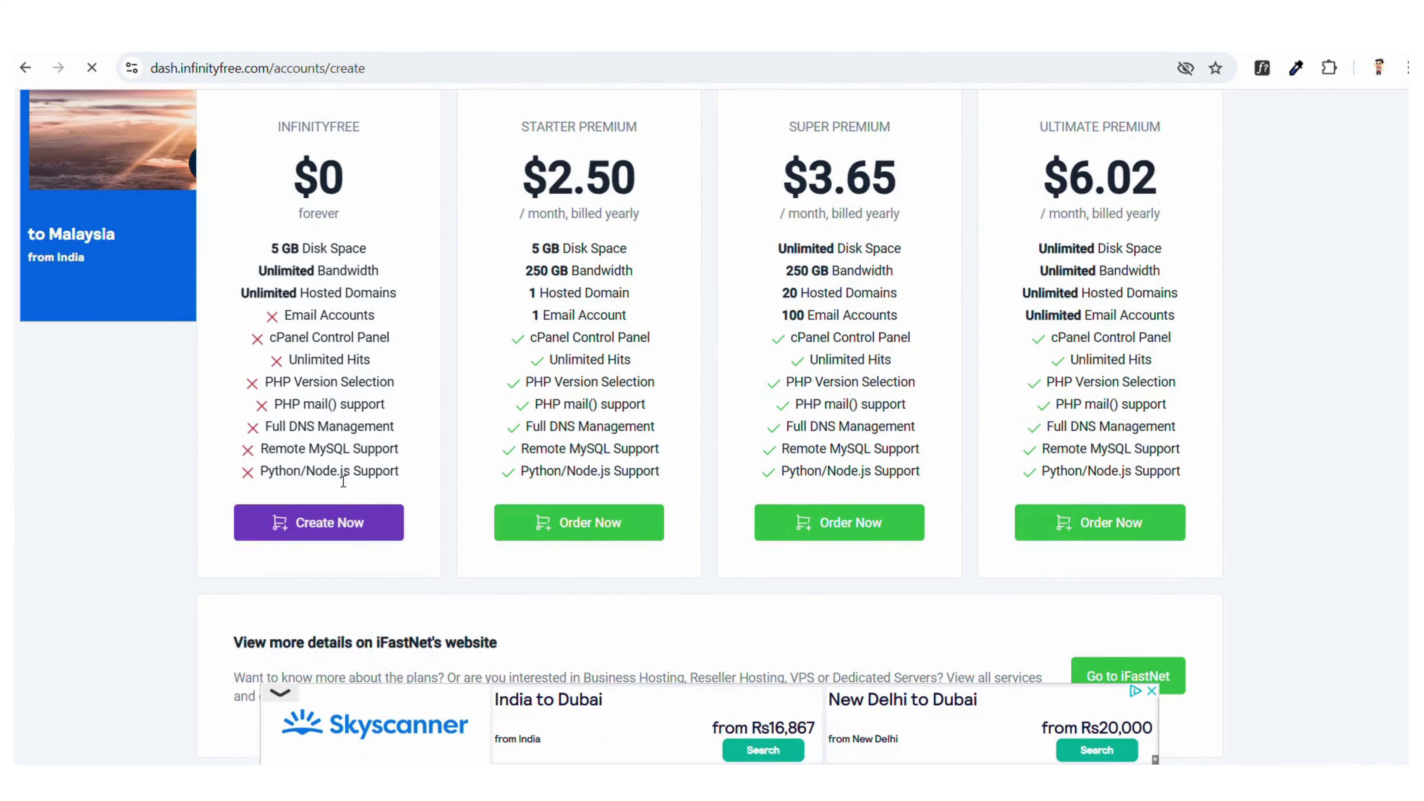
click(350, 517)
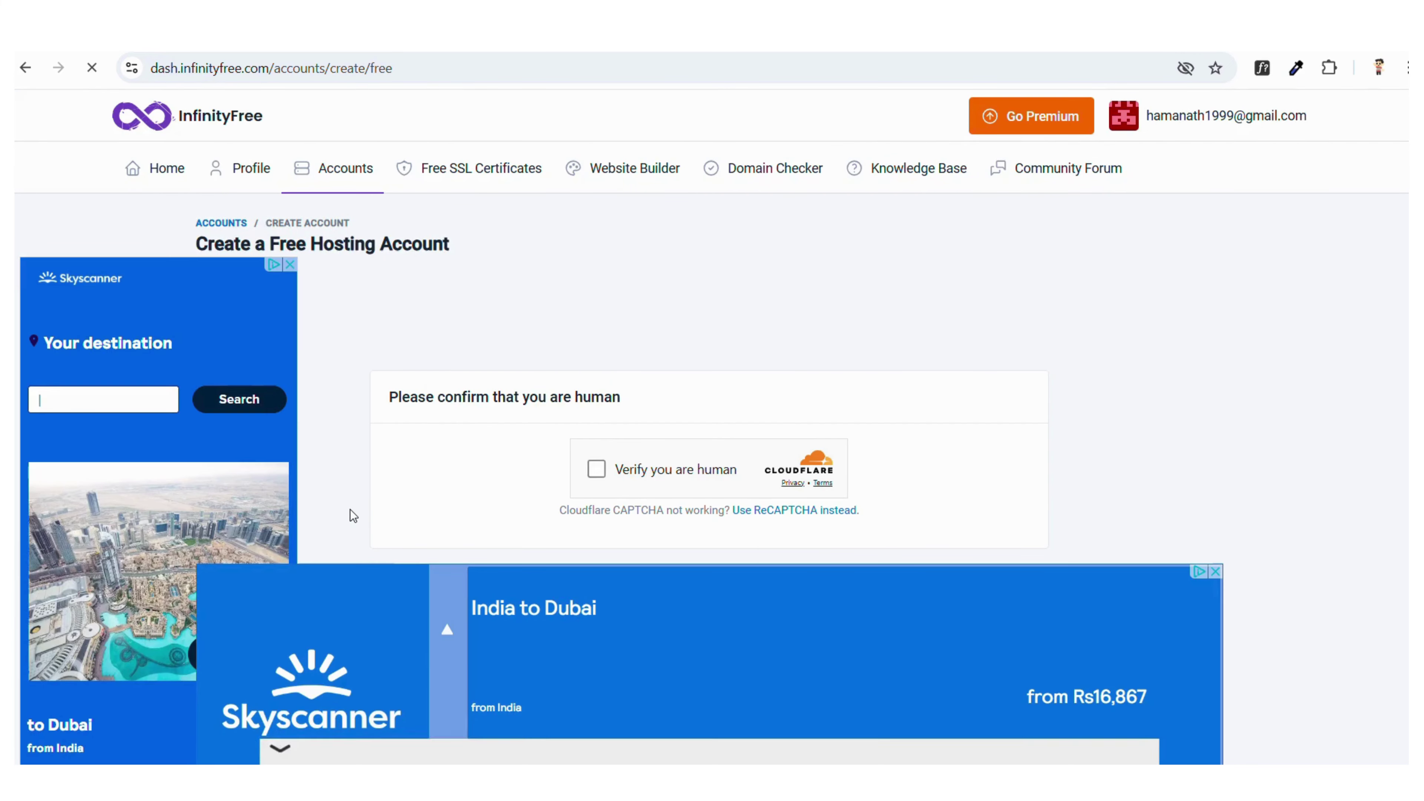
Step: Pass the human verification and check availability of the subdomain gomart with the domain extension wuaze.com
click(603, 477)
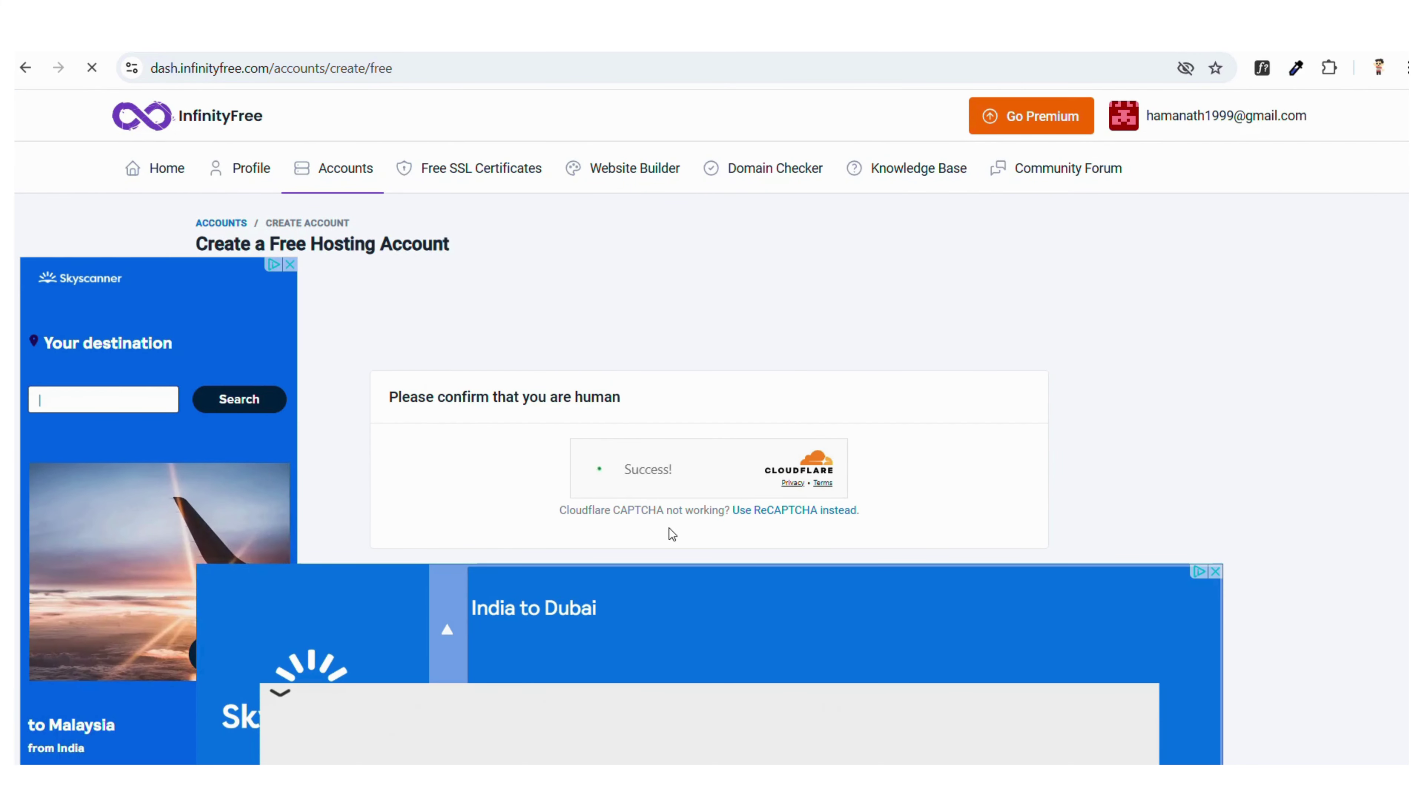
scroll(669, 534, down, 4)
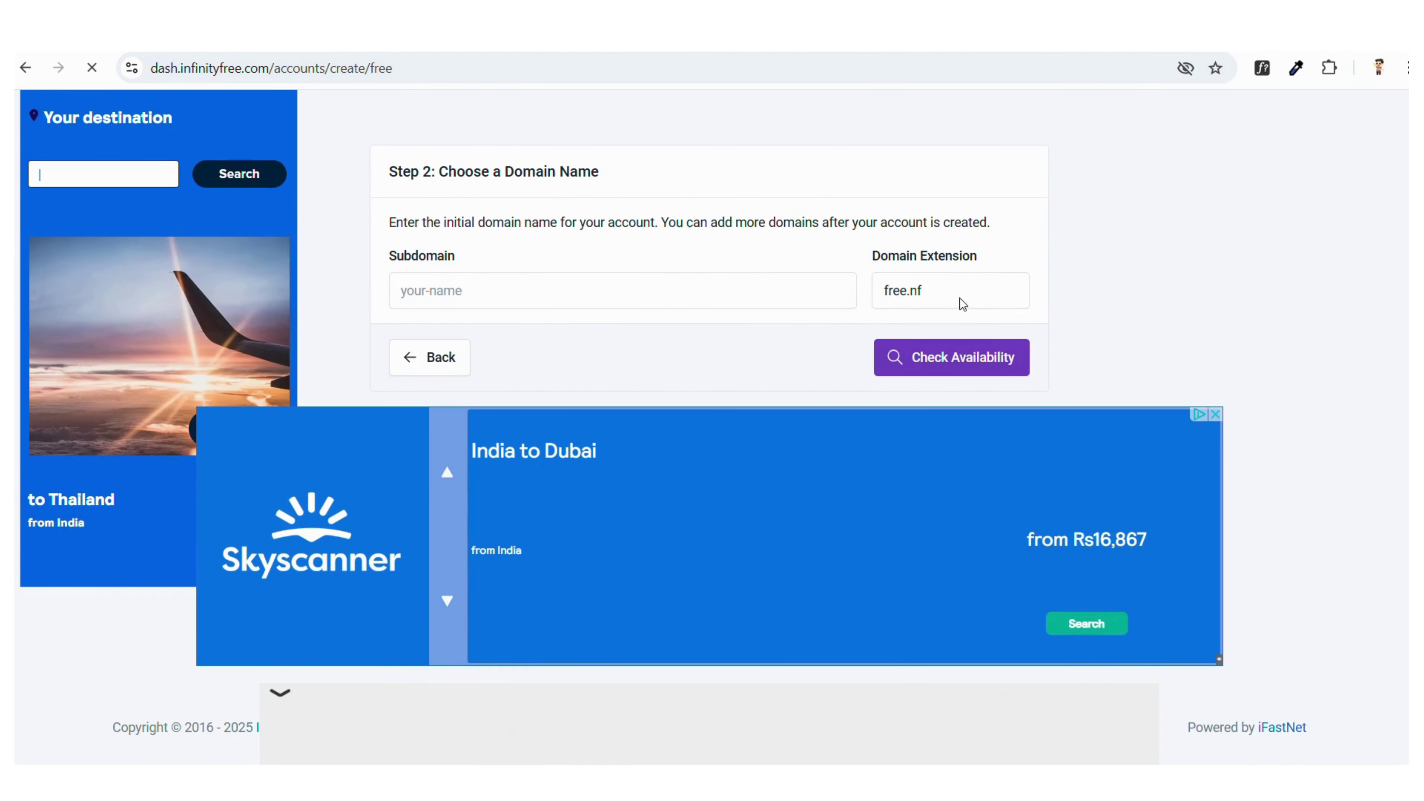
click(507, 297)
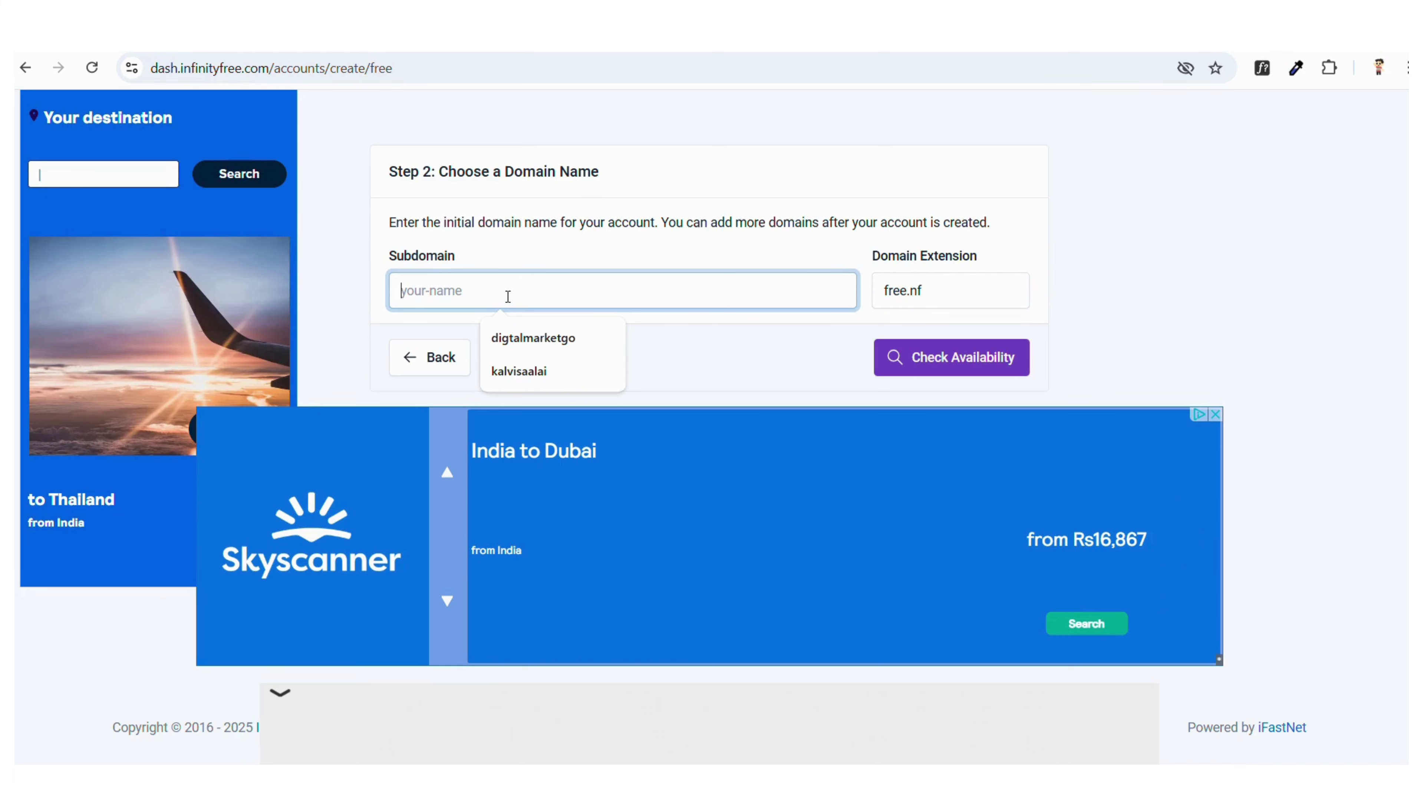
text(gomart)
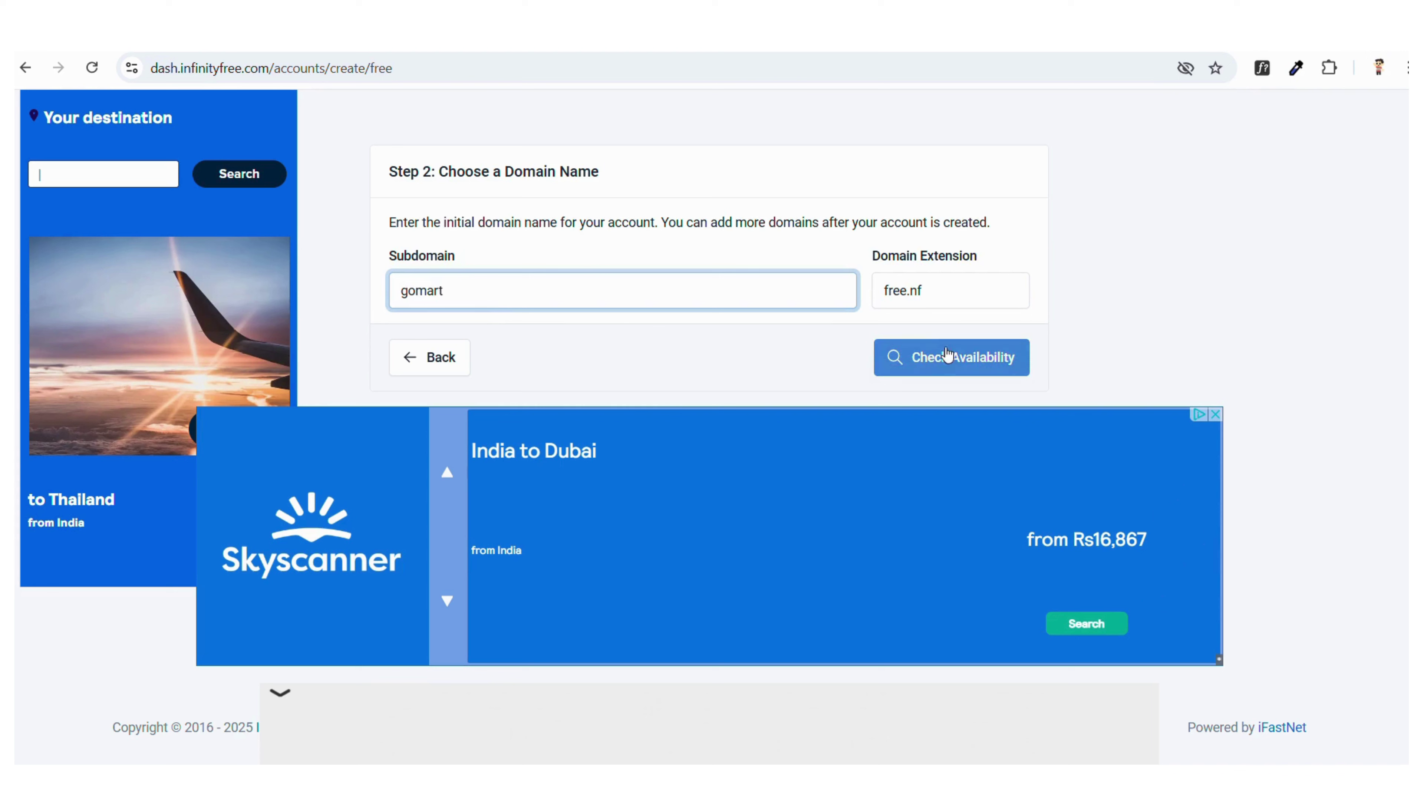
click(941, 296)
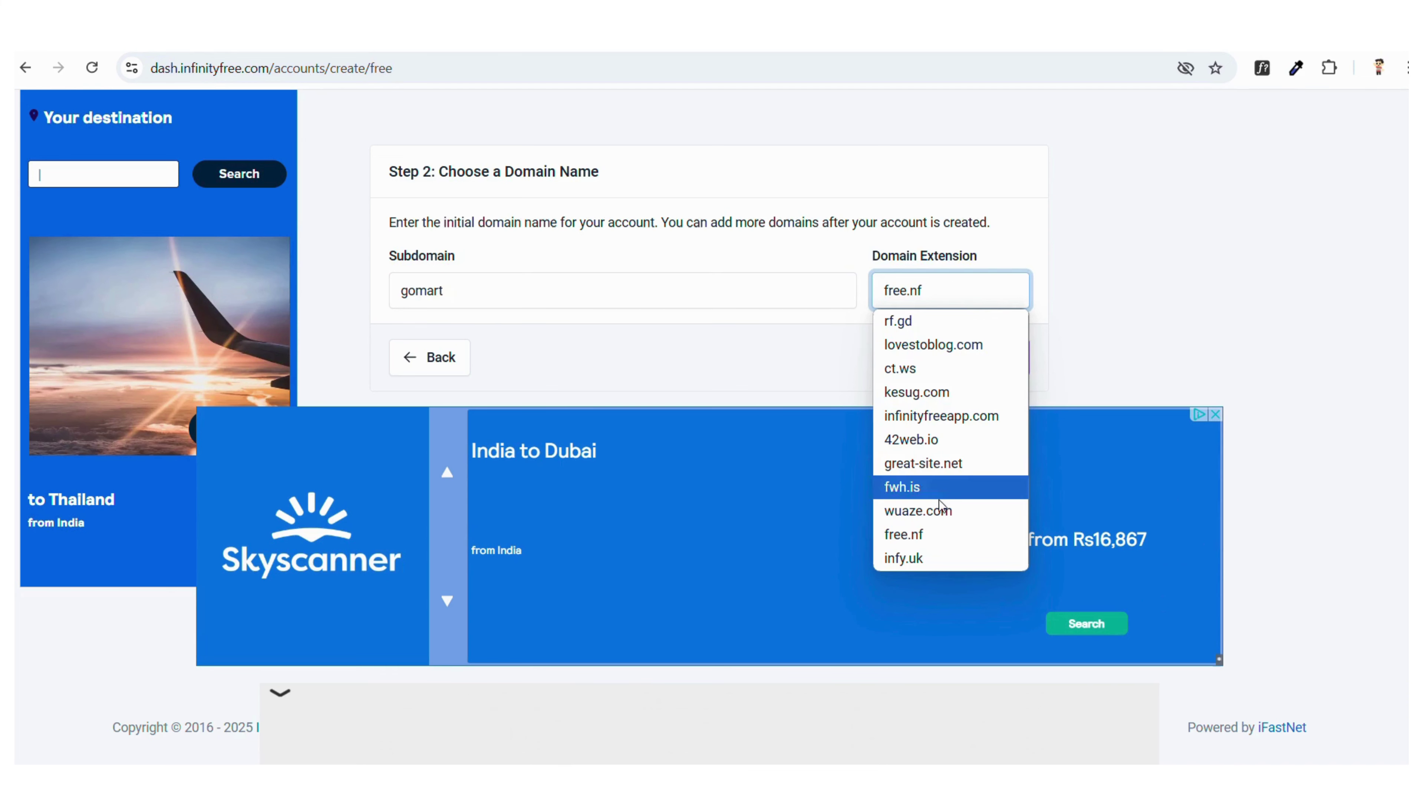
click(923, 510)
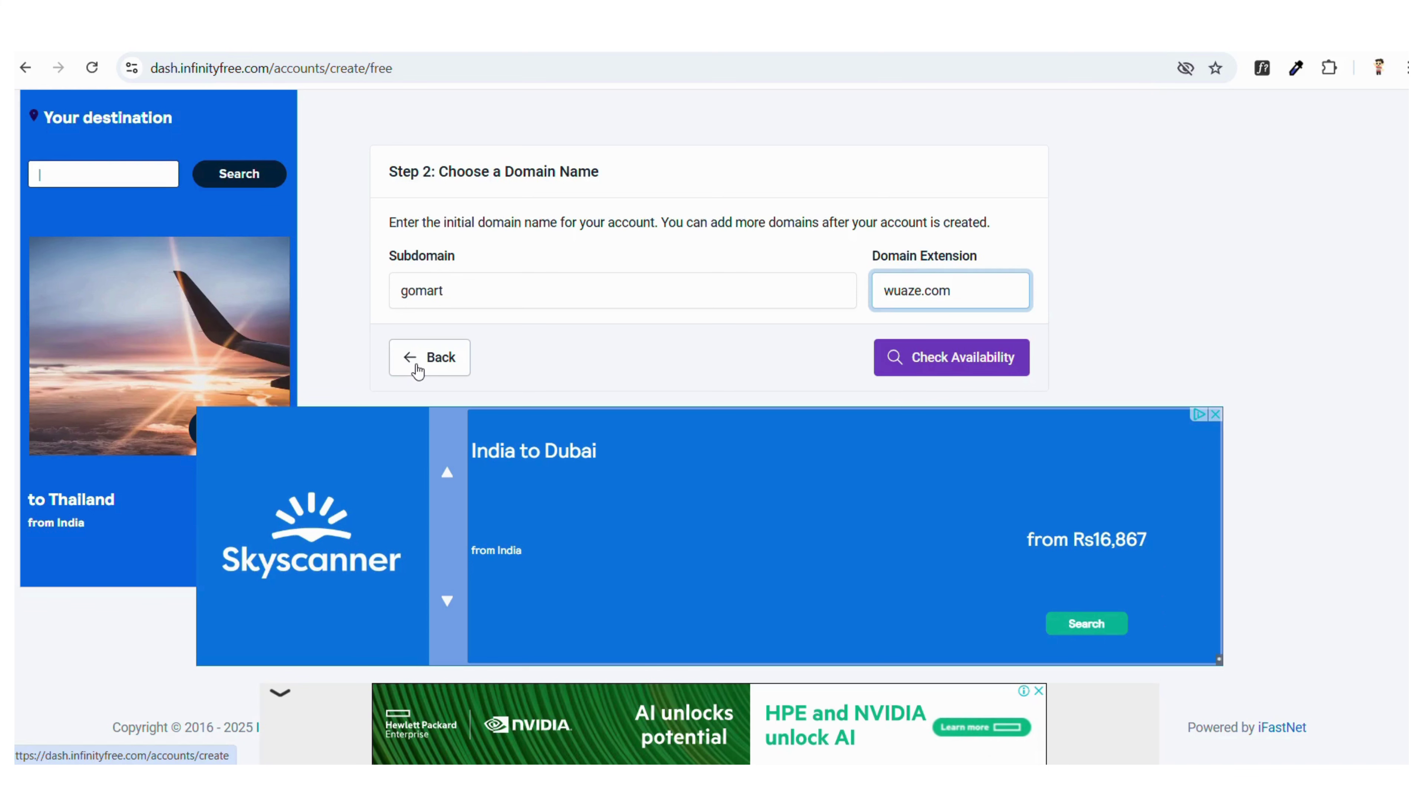
click(942, 374)
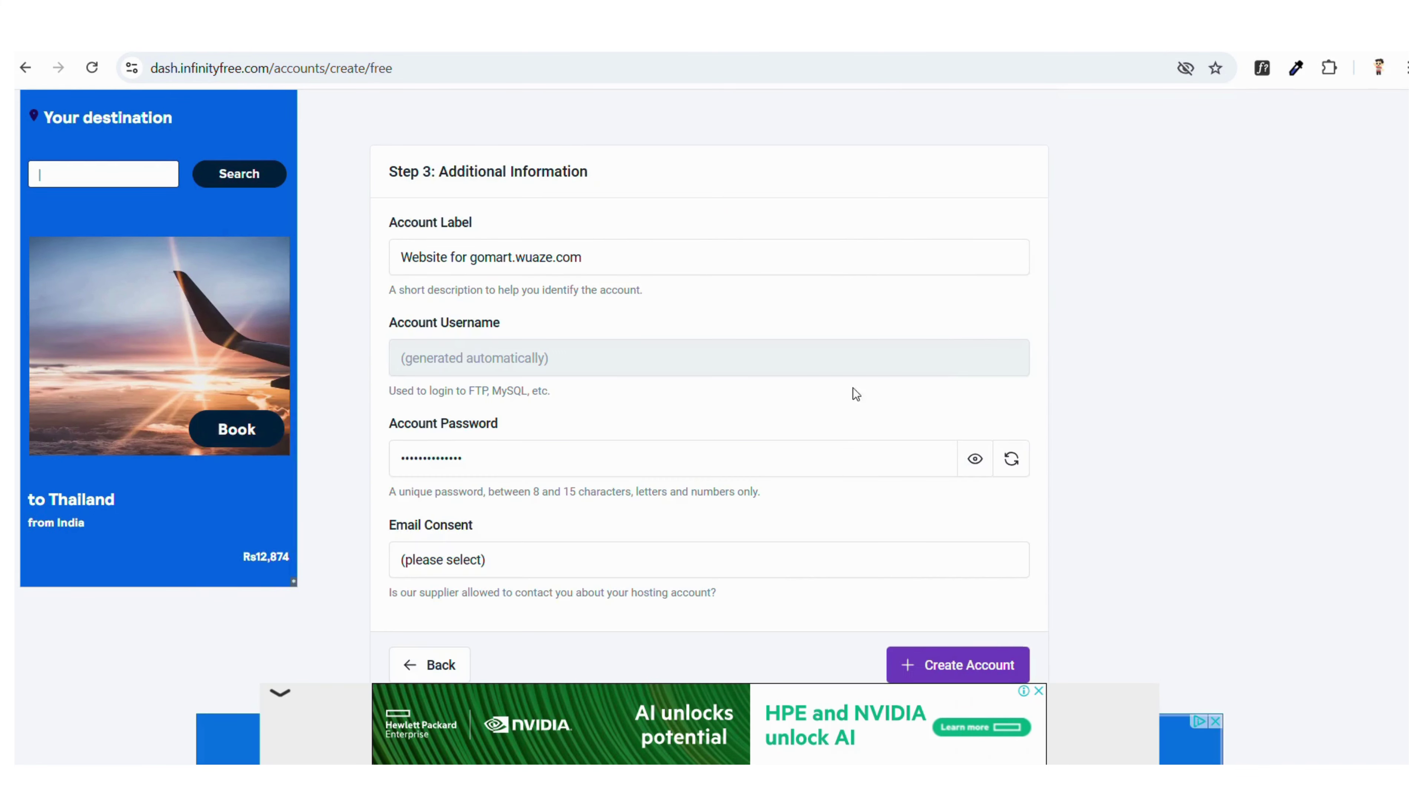
Step: Review the additional information form for gomart.wuaze.com, revealing the generated account password and hiding it again
scroll(507, 439, down, 3)
scroll(507, 439, down, 2)
scroll(507, 438, up, 6)
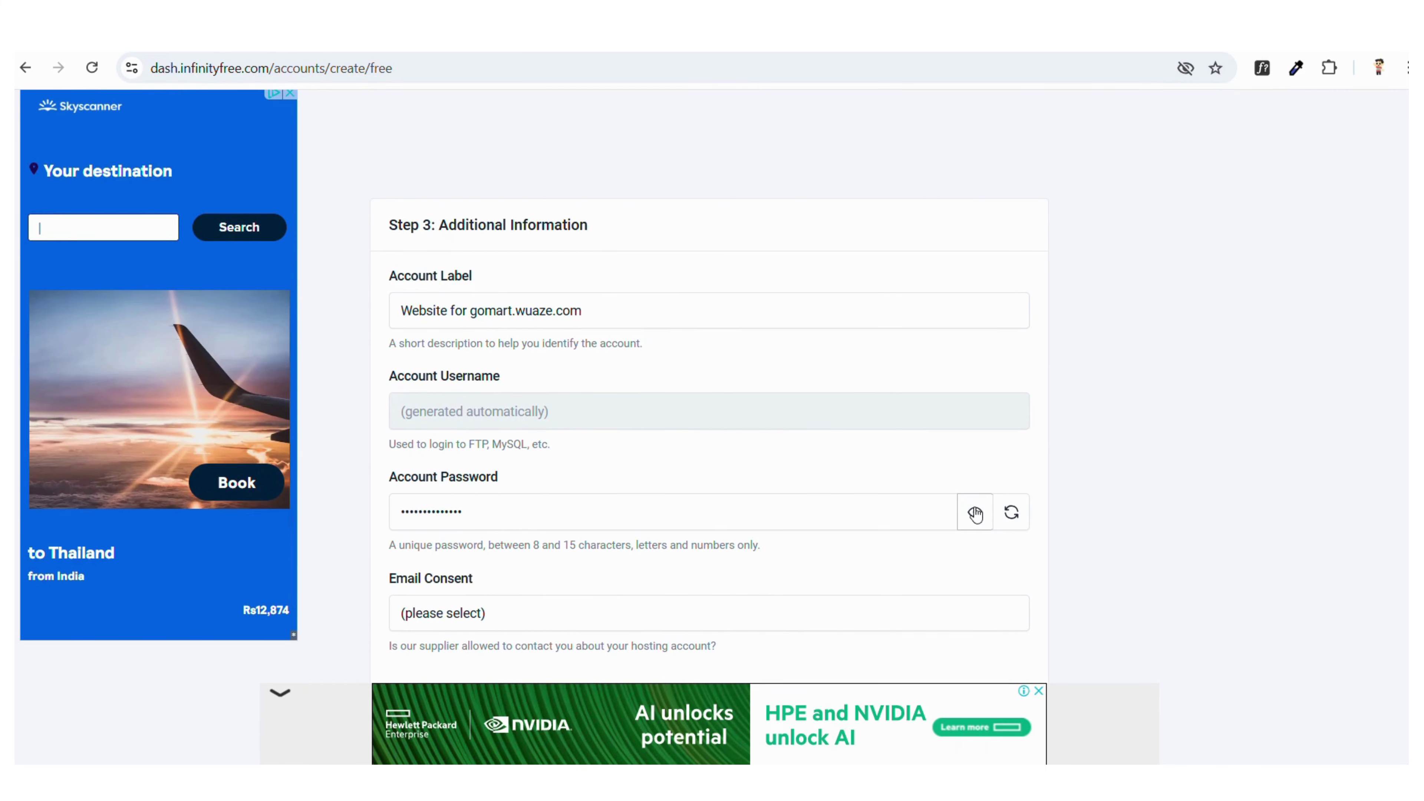
click(978, 514)
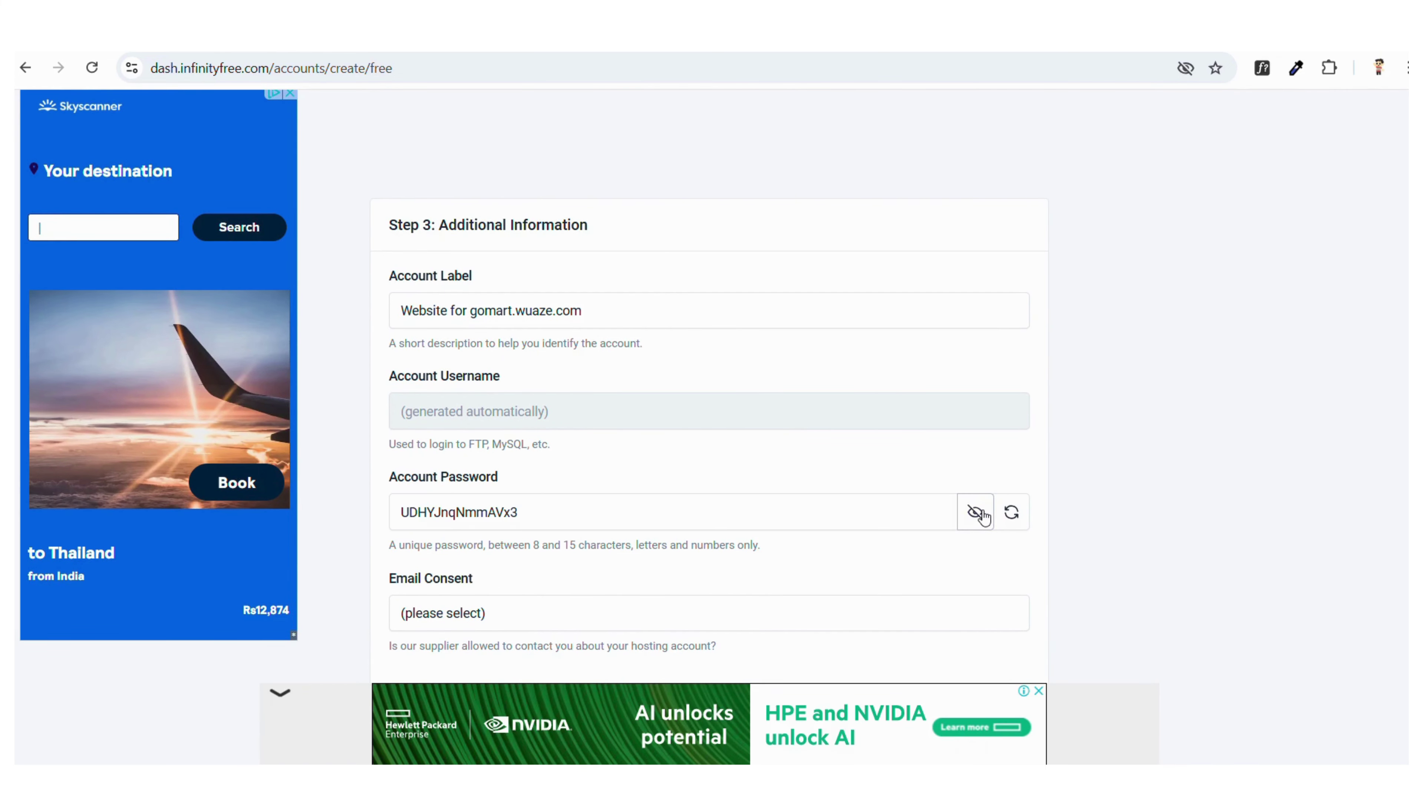
click(980, 515)
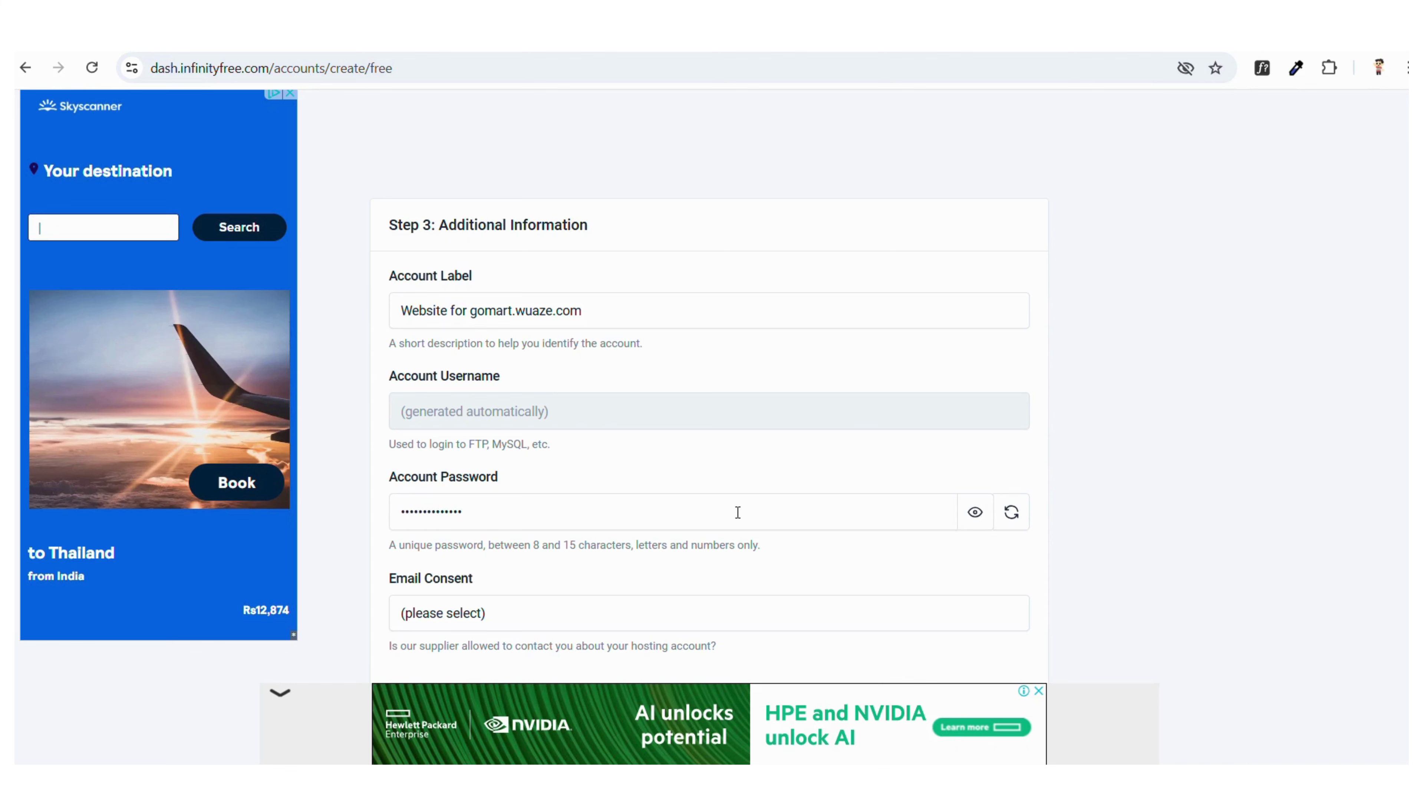
scroll(738, 512, down, 2)
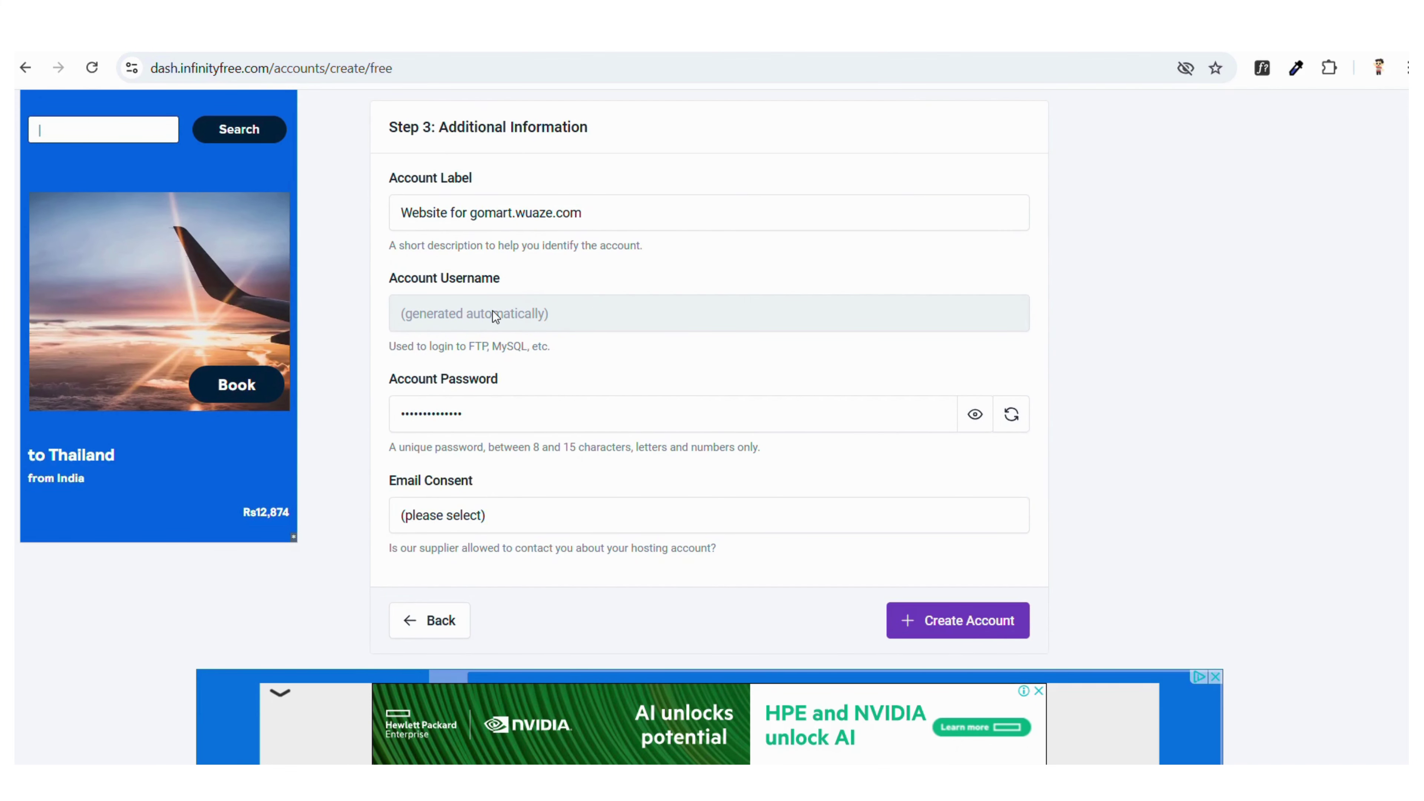
scroll(492, 311, down, 1)
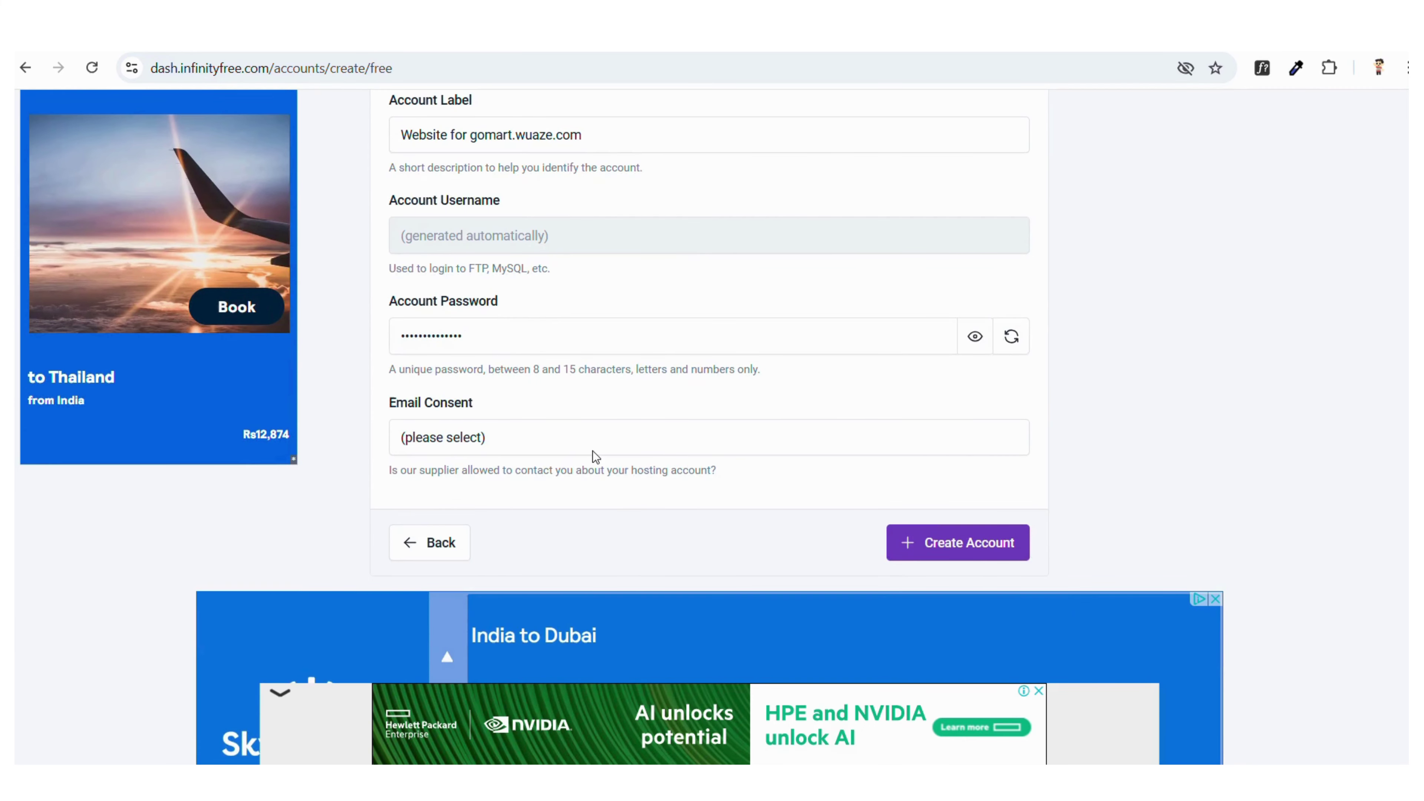
click(959, 555)
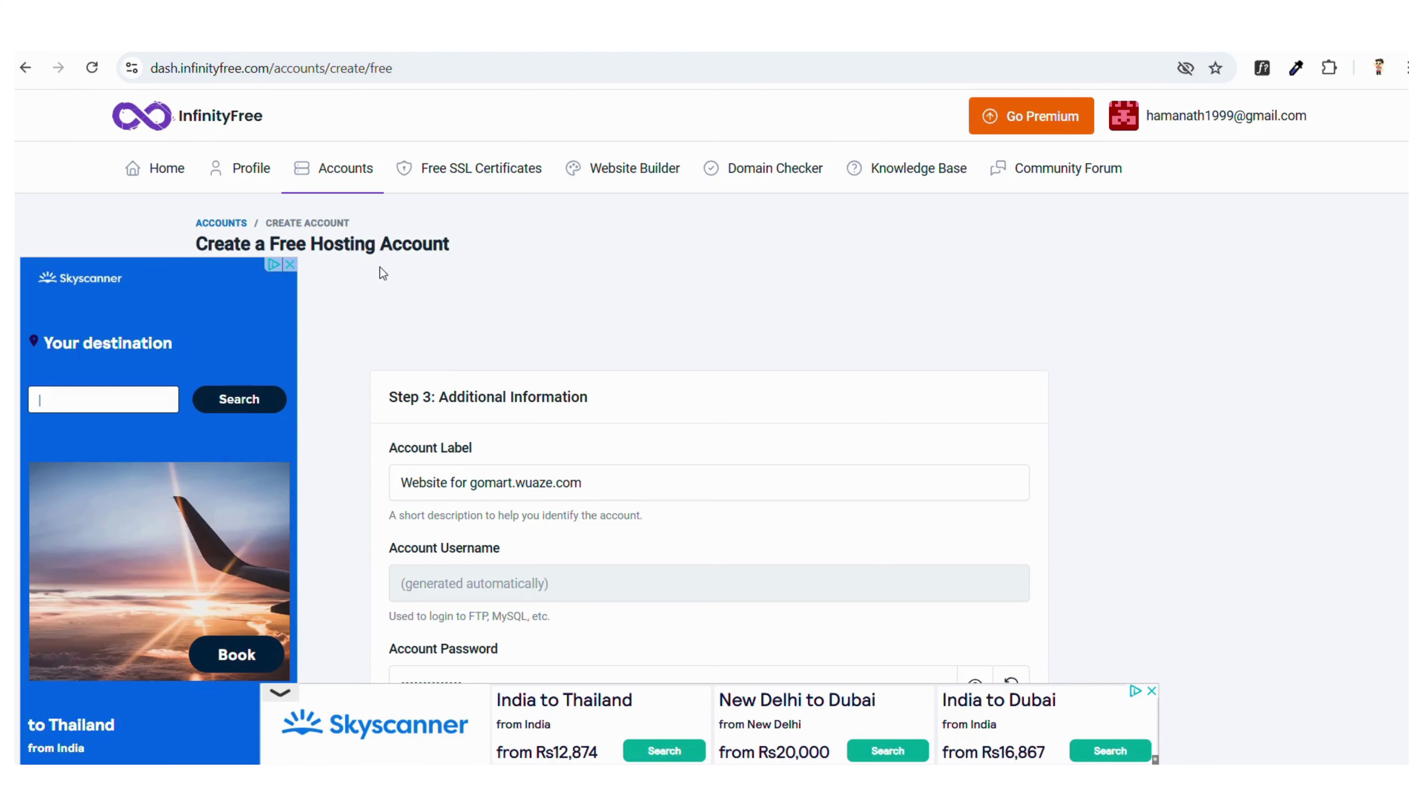
Step: Leave the account creation, open the existing hosting account for kalvisaalai.lovestoblog.com and review its domains and account details
click(173, 168)
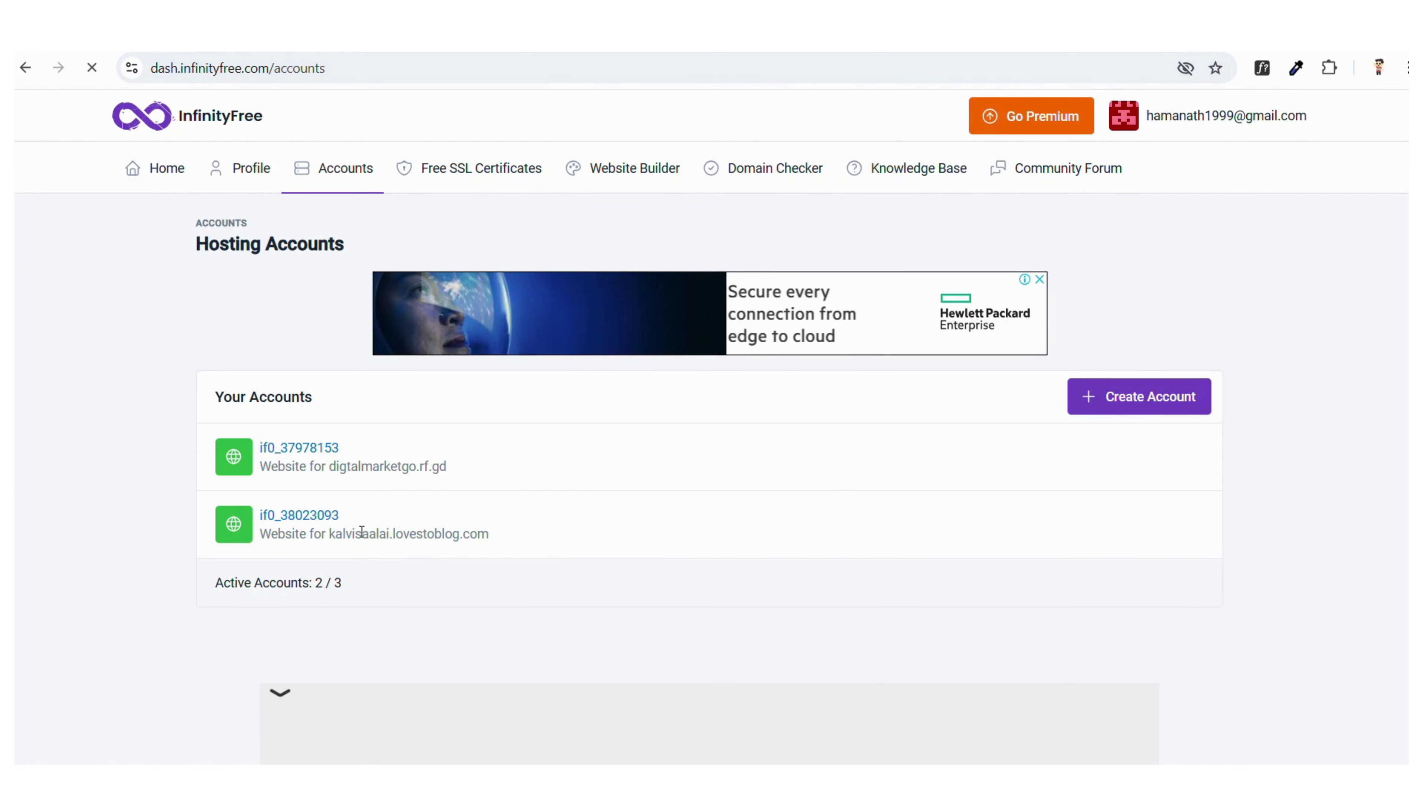
scroll(361, 531, down, 4)
scroll(362, 532, up, 4)
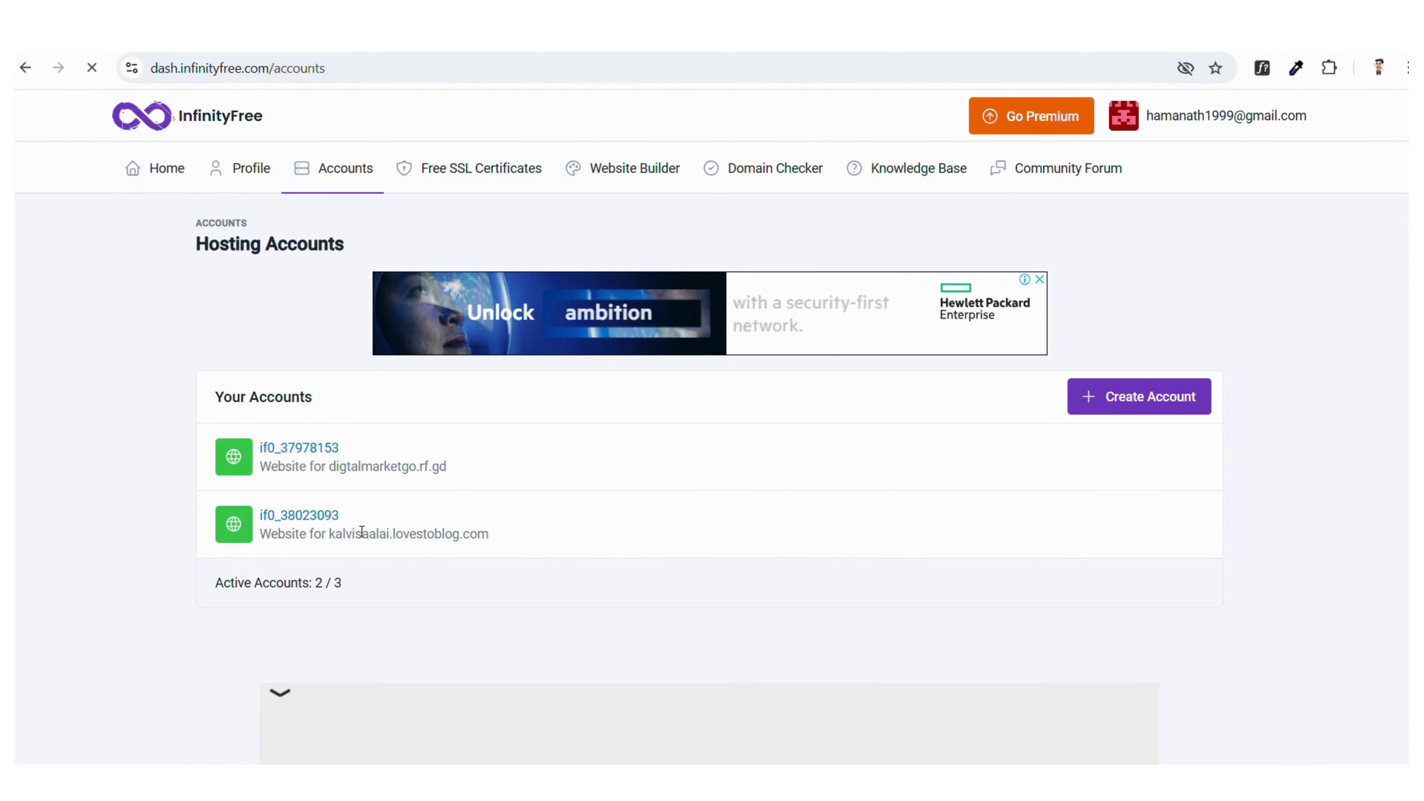
click(308, 516)
scroll(559, 610, down, 7)
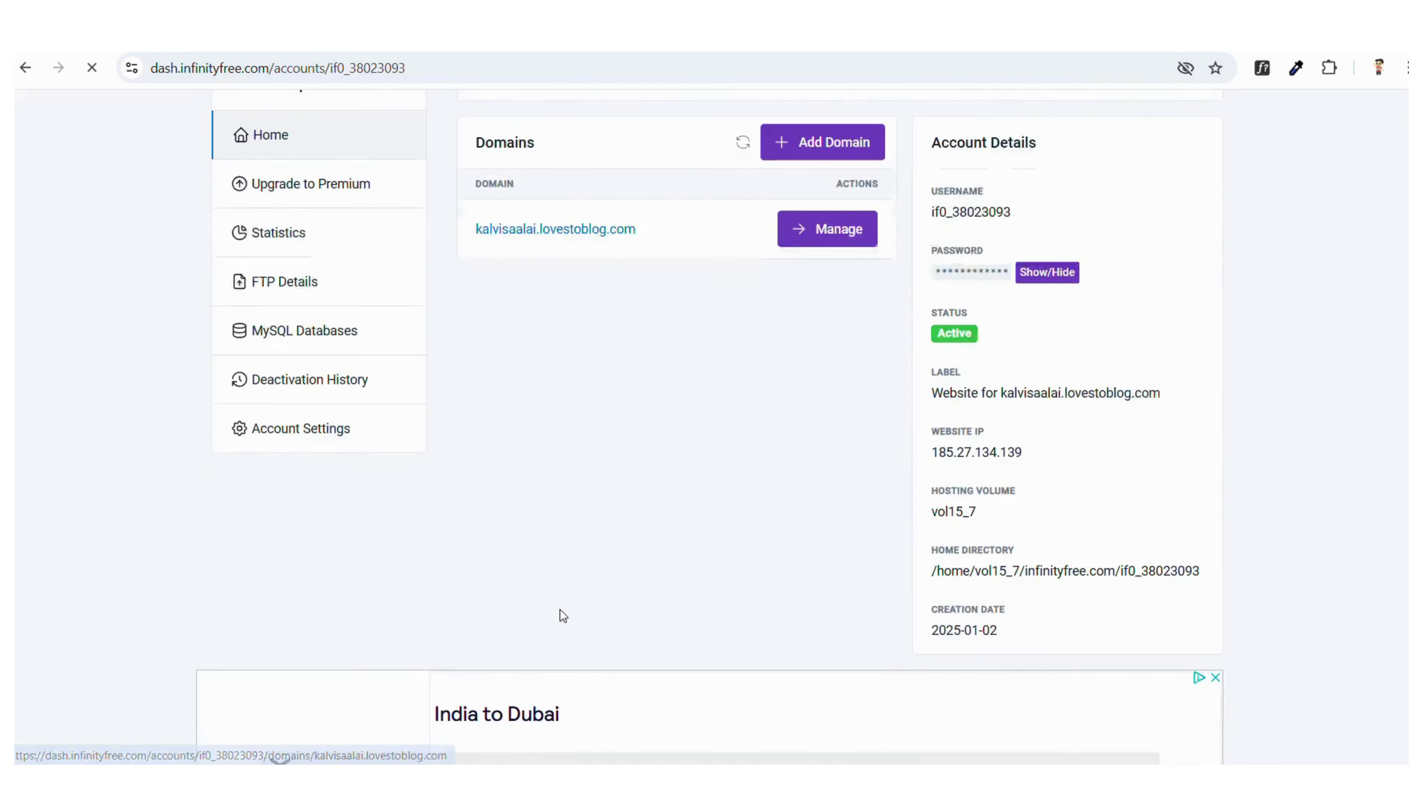
scroll(560, 610, up, 7)
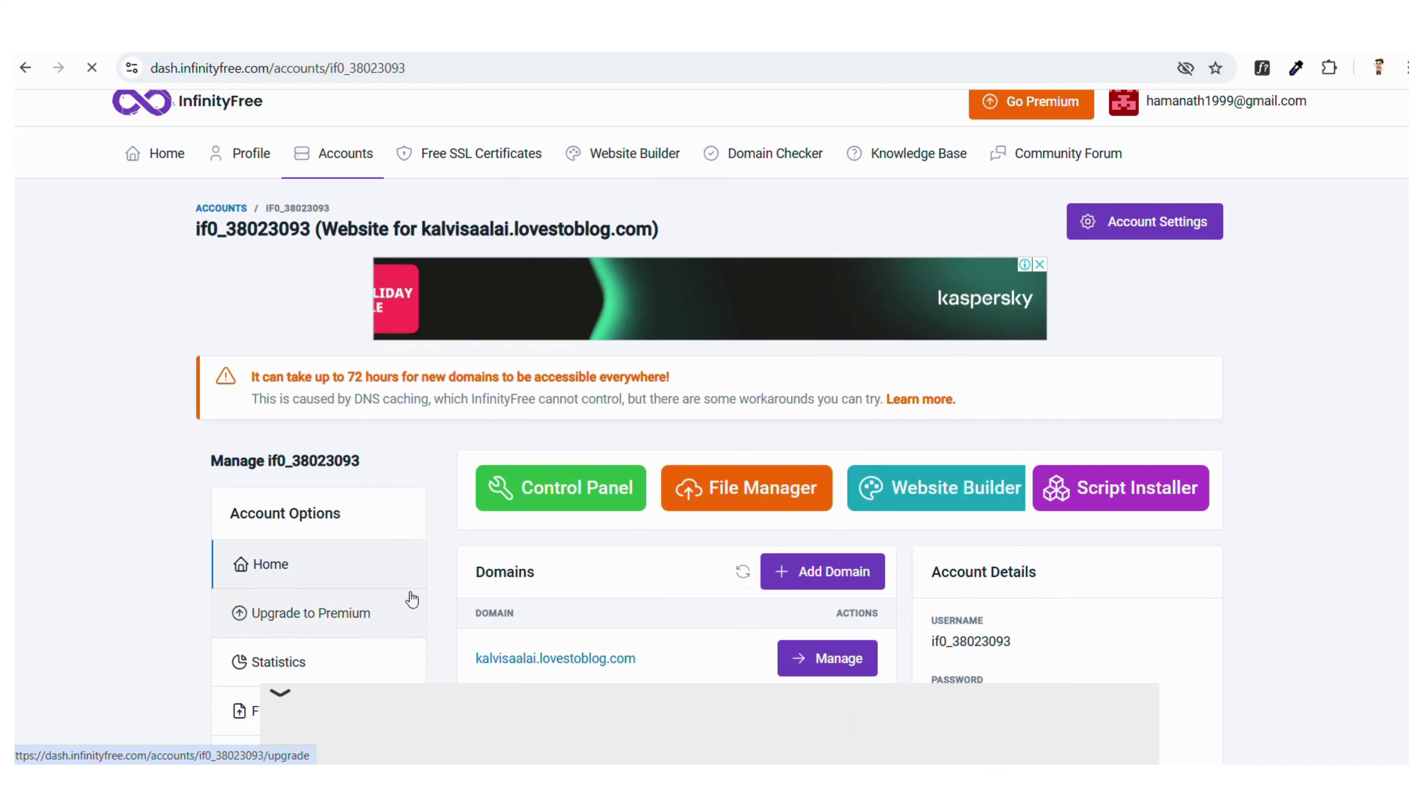
scroll(555, 496, down, 3)
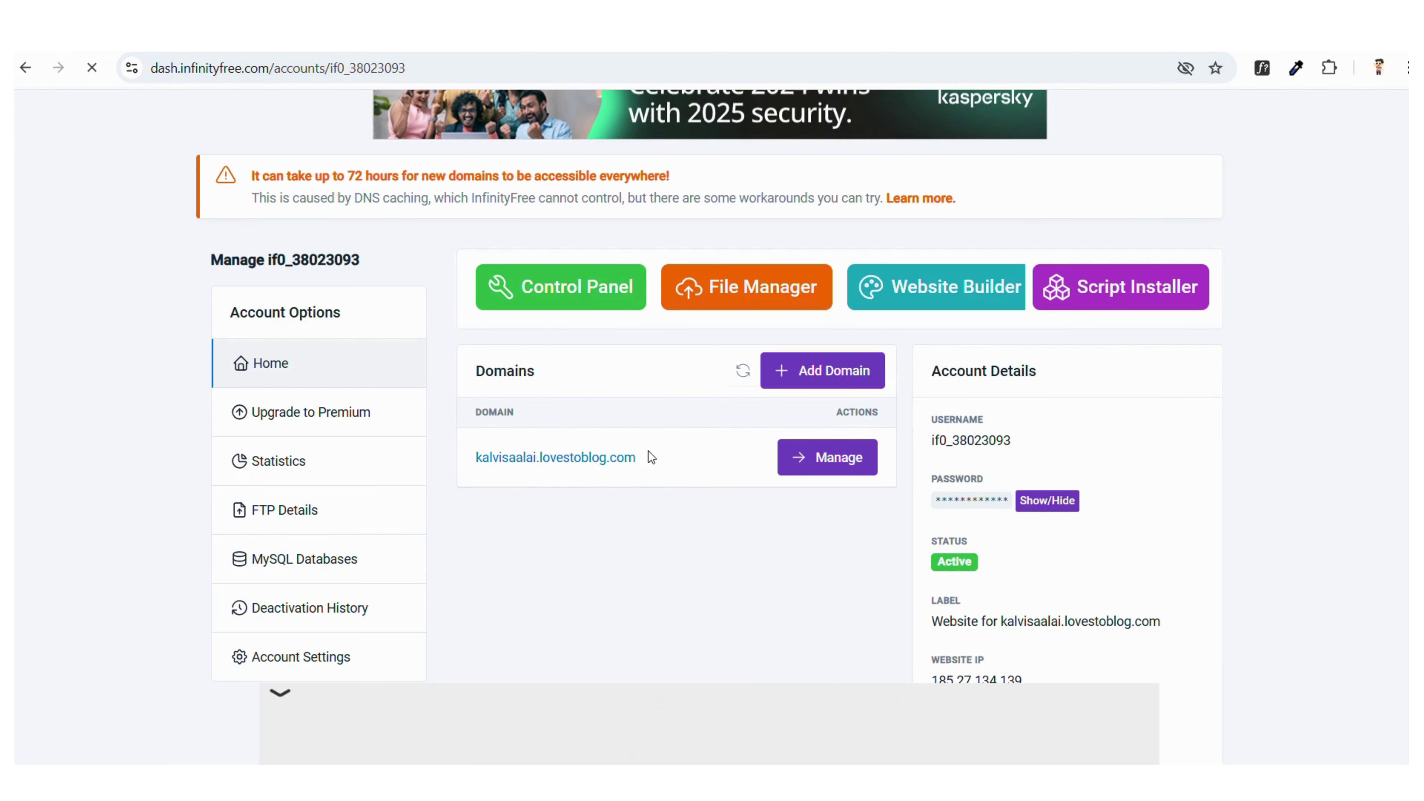
Step: Open the hosting account's Control Panel and launch the Softaculous Apps Installer from its Software section
click(594, 284)
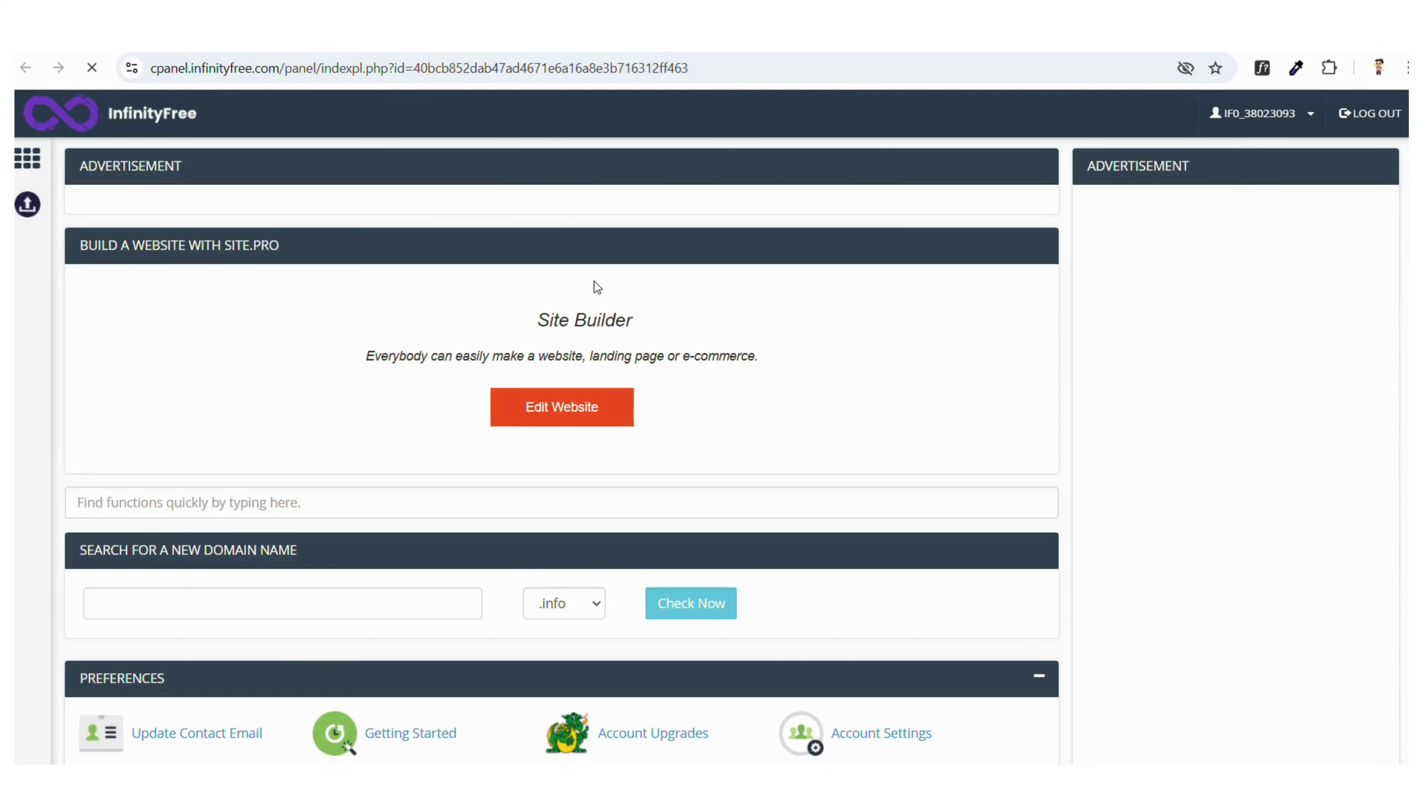
scroll(594, 286, down, 6)
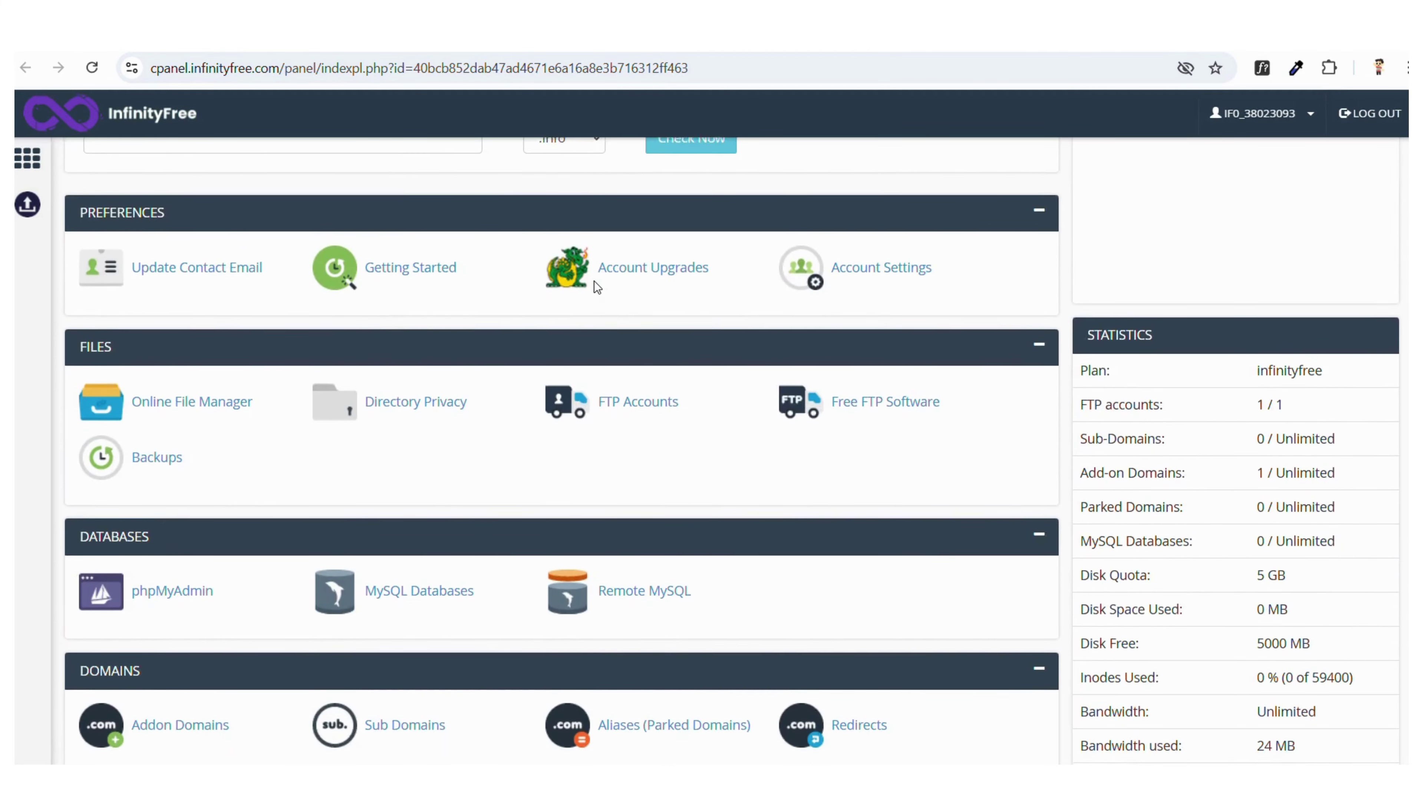
scroll(596, 287, down, 10)
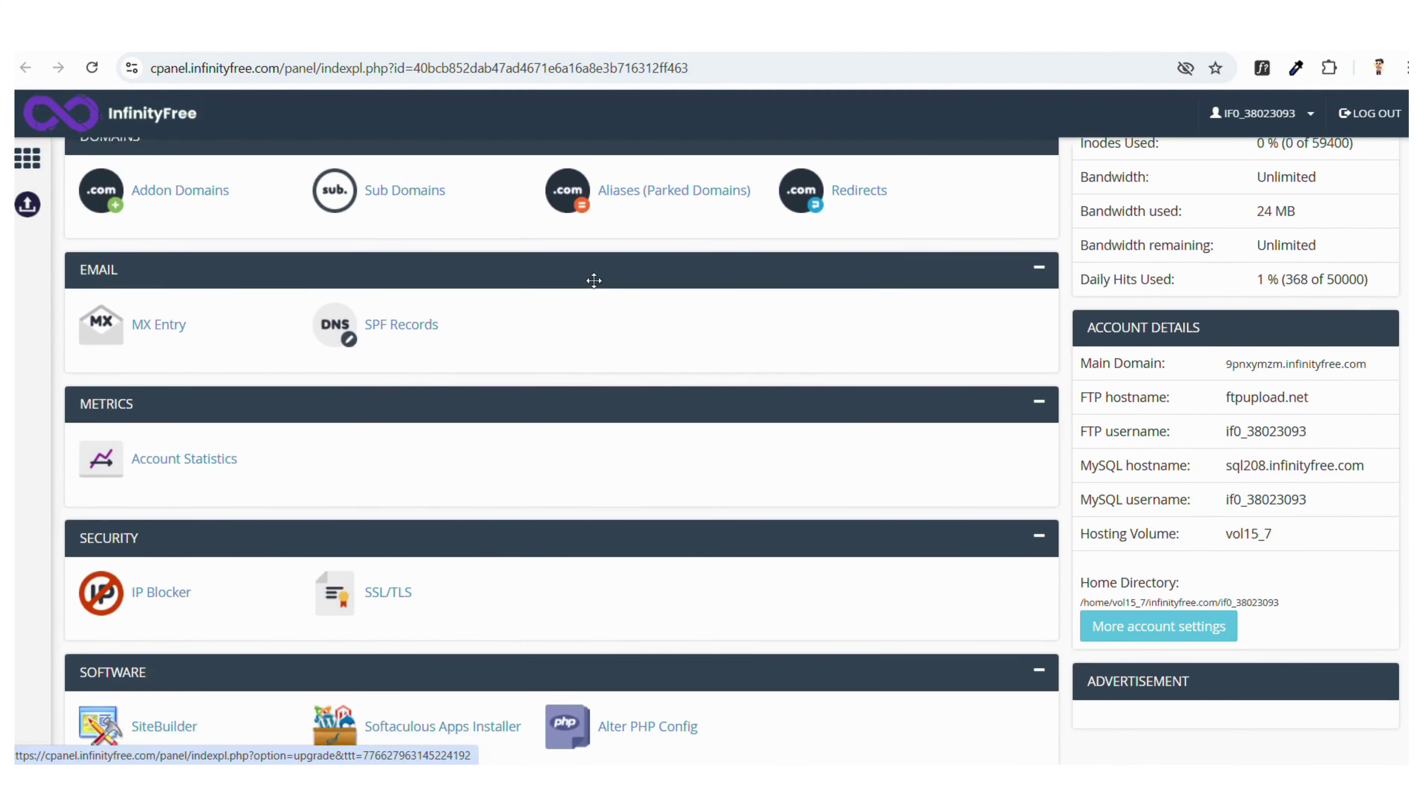
scroll(593, 281, down, 5)
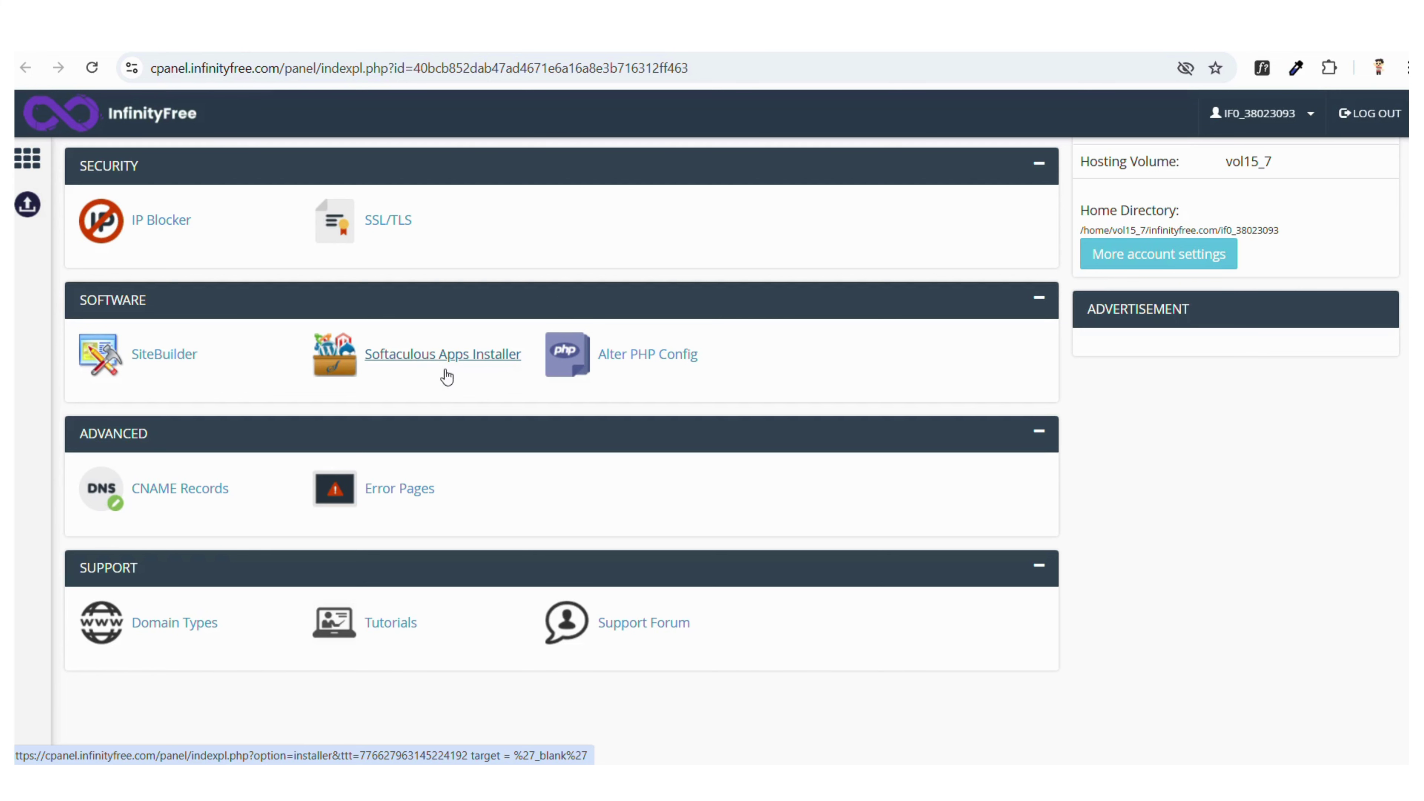
click(427, 356)
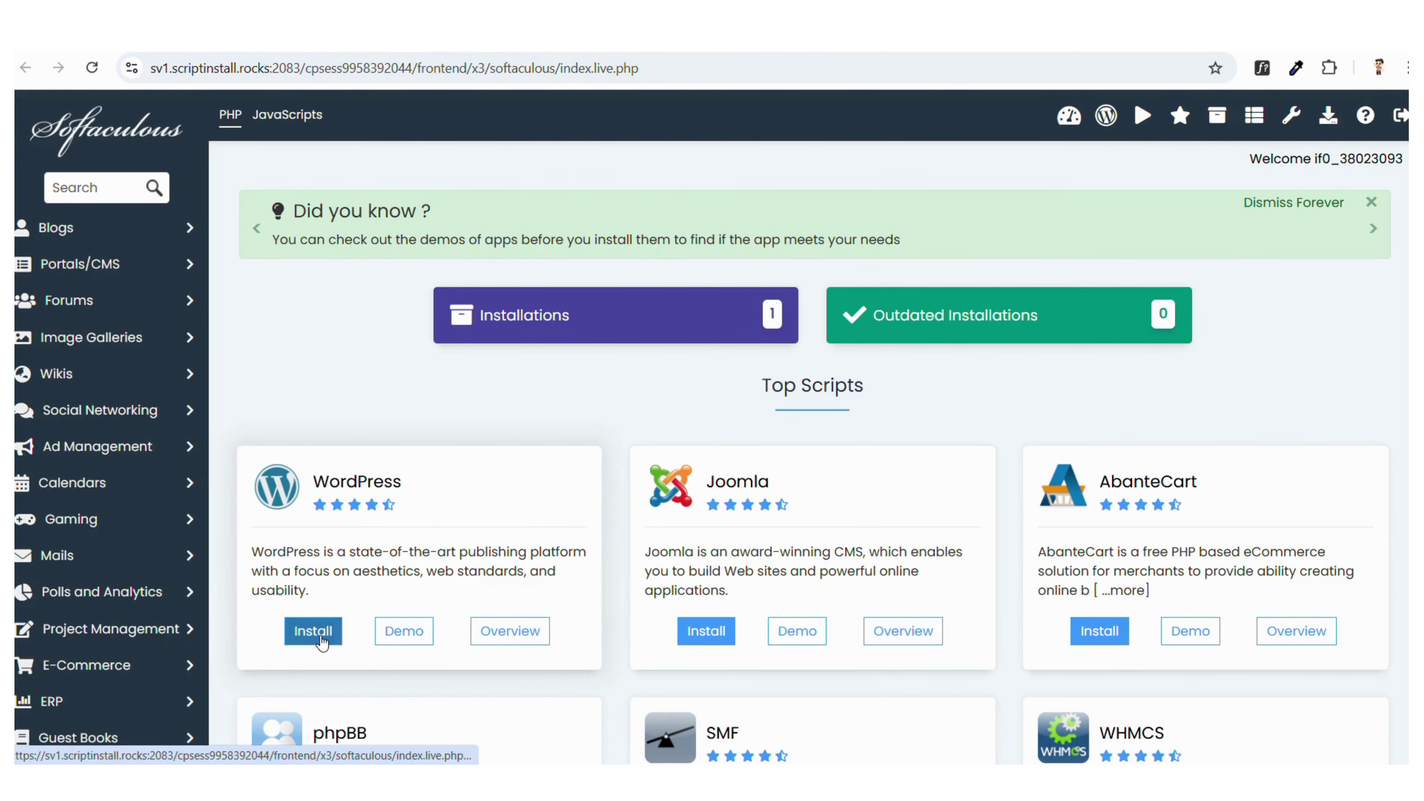
Step: Open the WordPress installation form and examine its software setup, site settings, admin account, language, advanced and theme options
scroll(337, 577, down, 3)
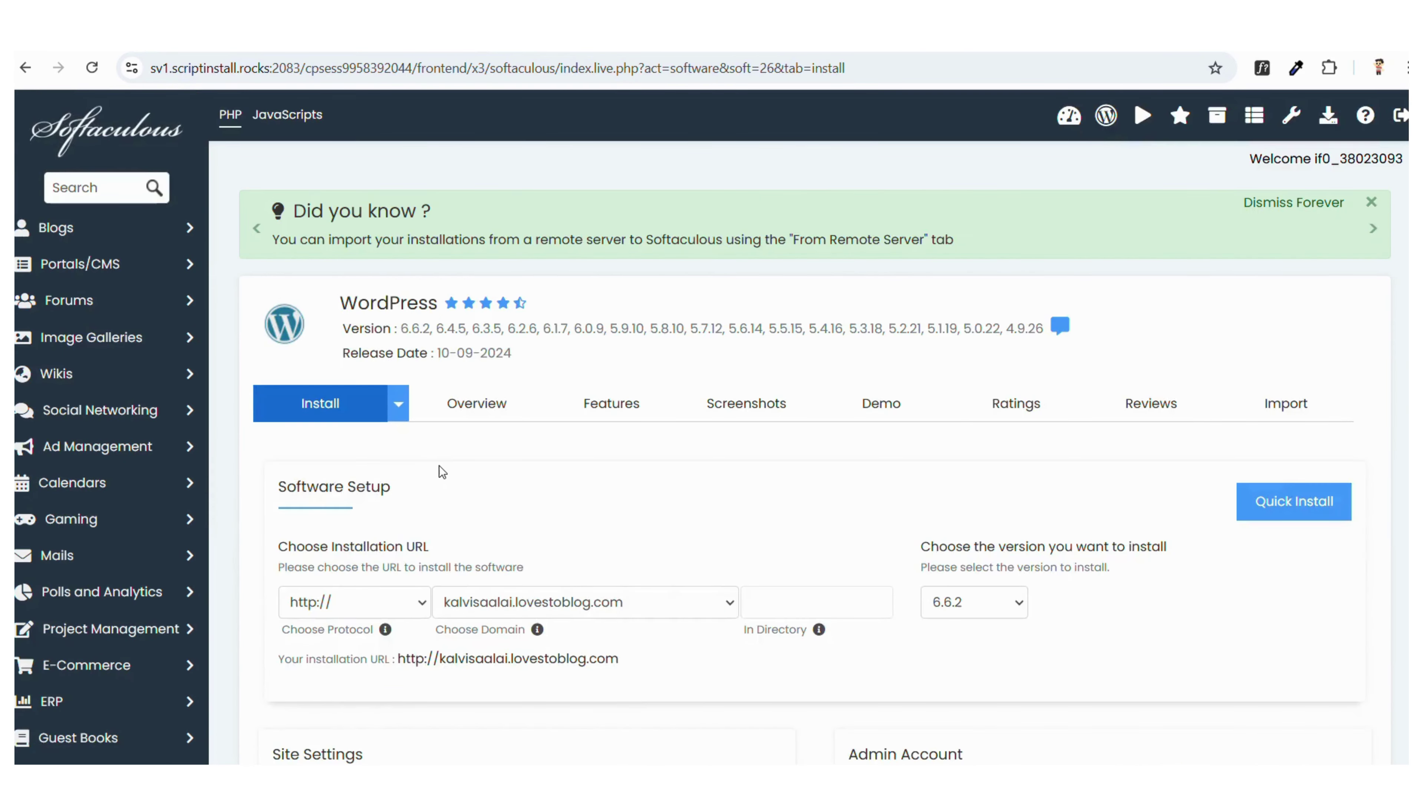
scroll(442, 465, down, 3)
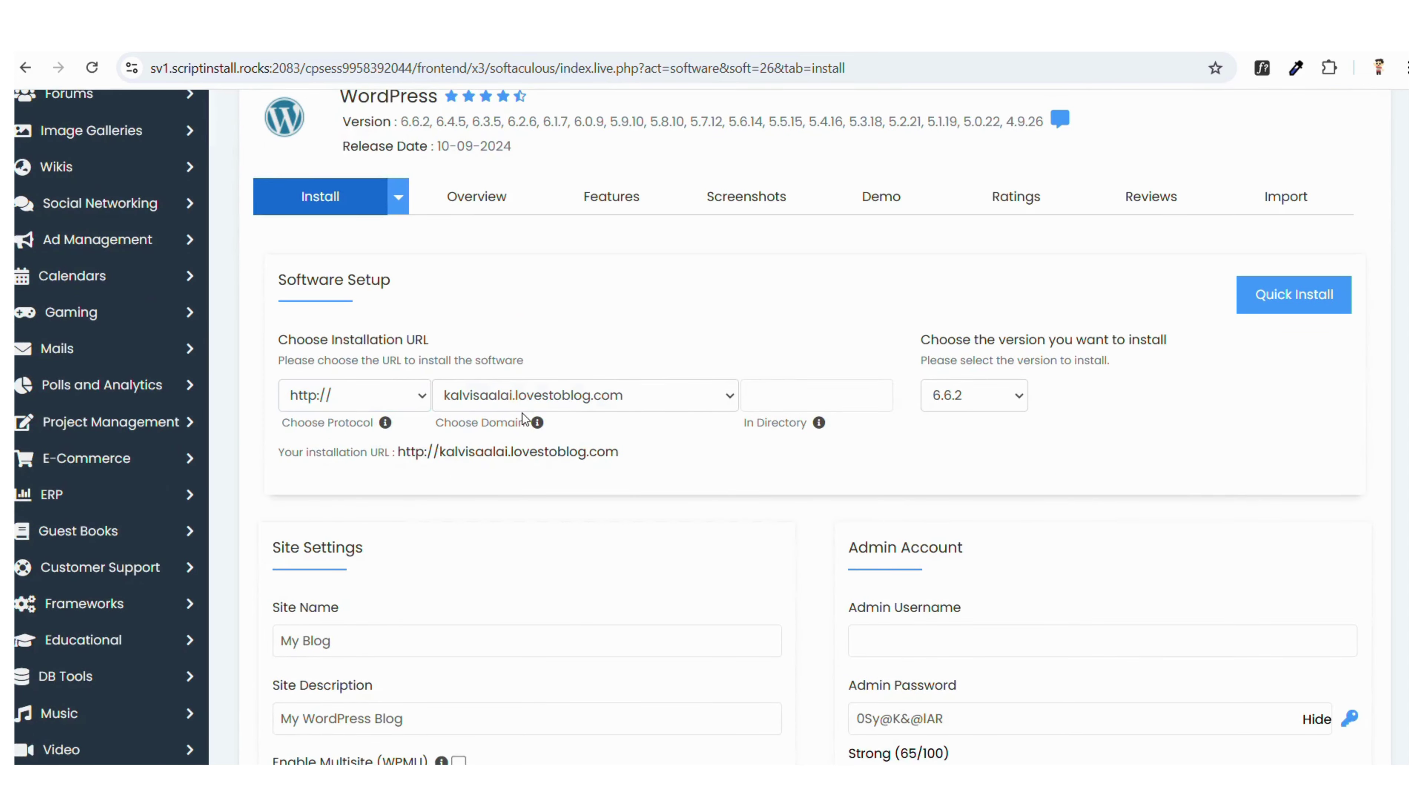
scroll(522, 413, down, 3)
click(397, 403)
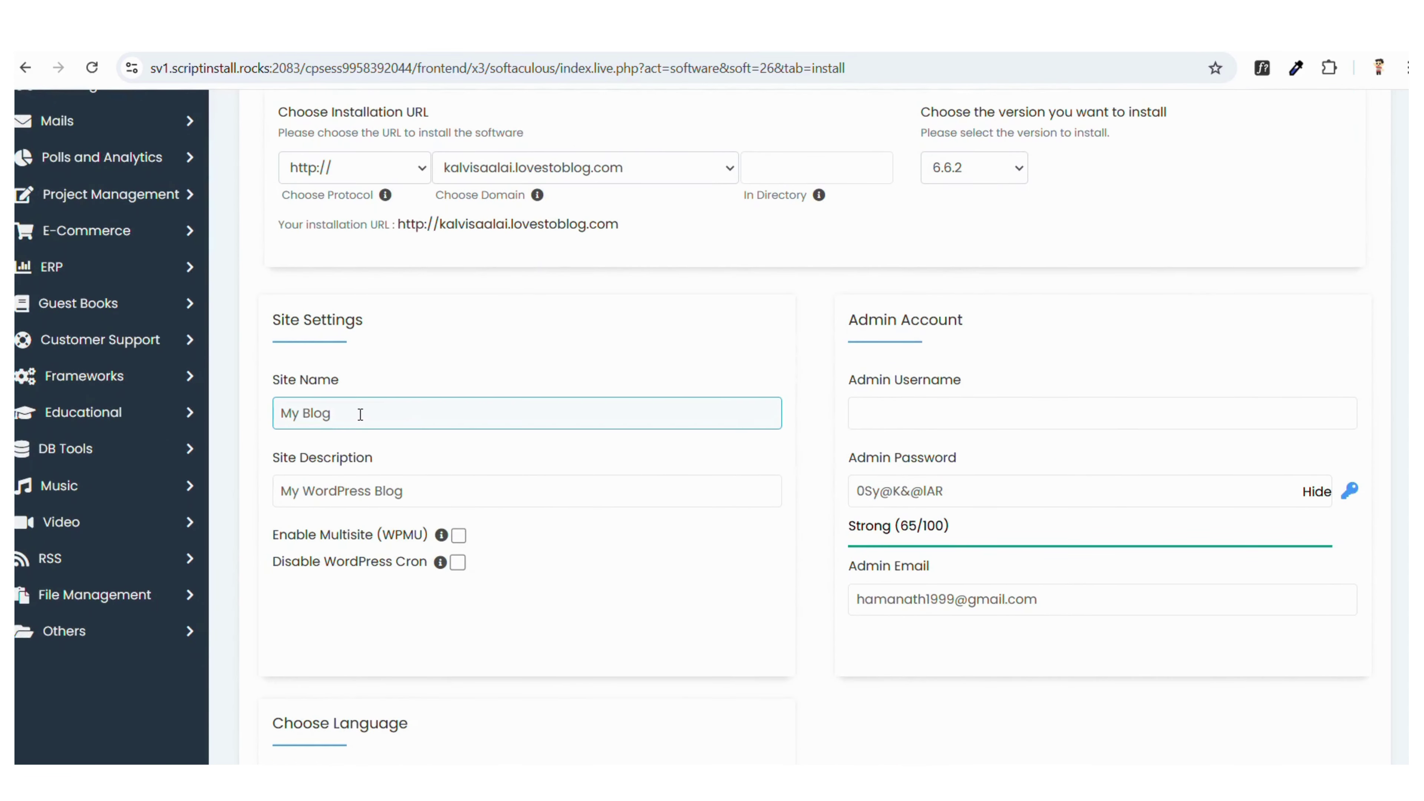
scroll(360, 414, down, 1)
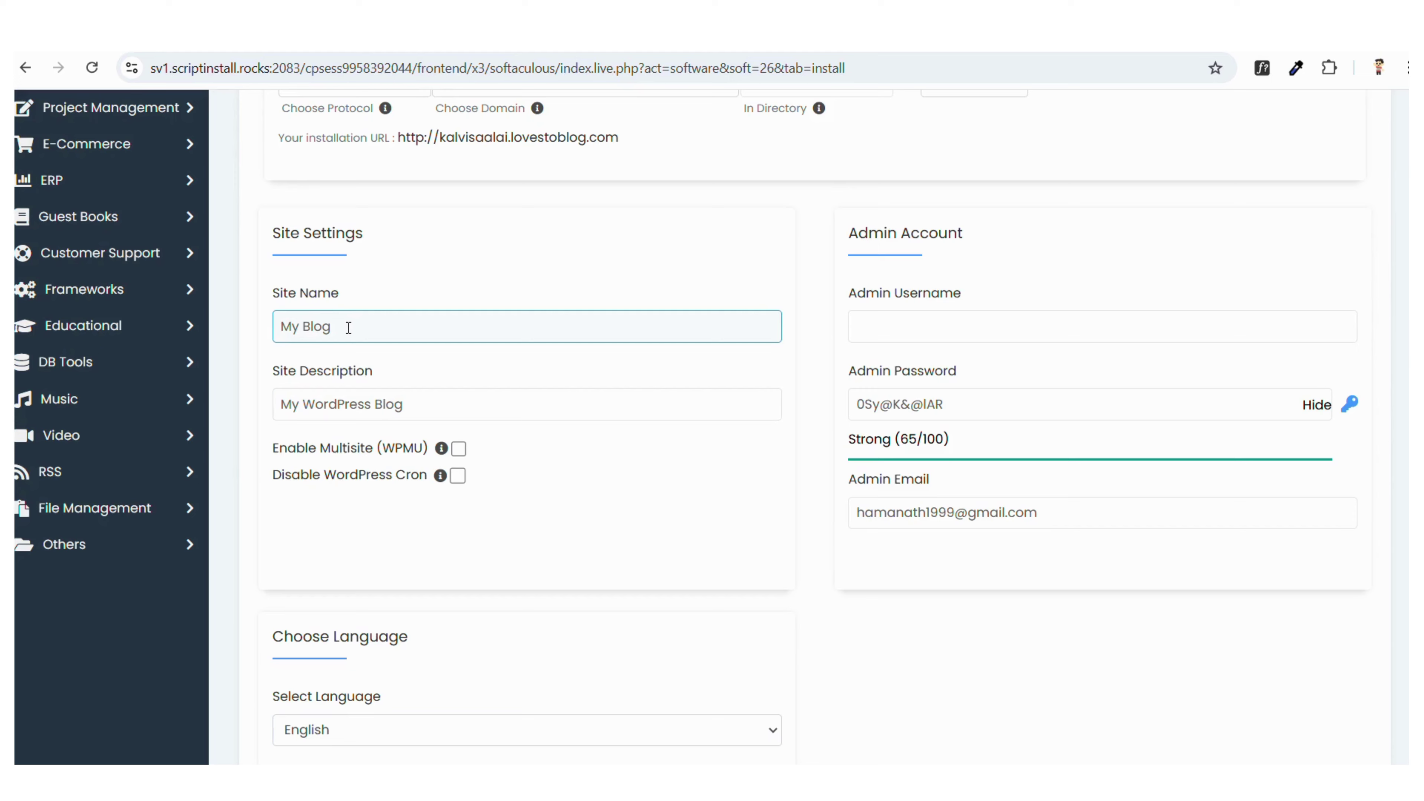
scroll(349, 325, down, 1)
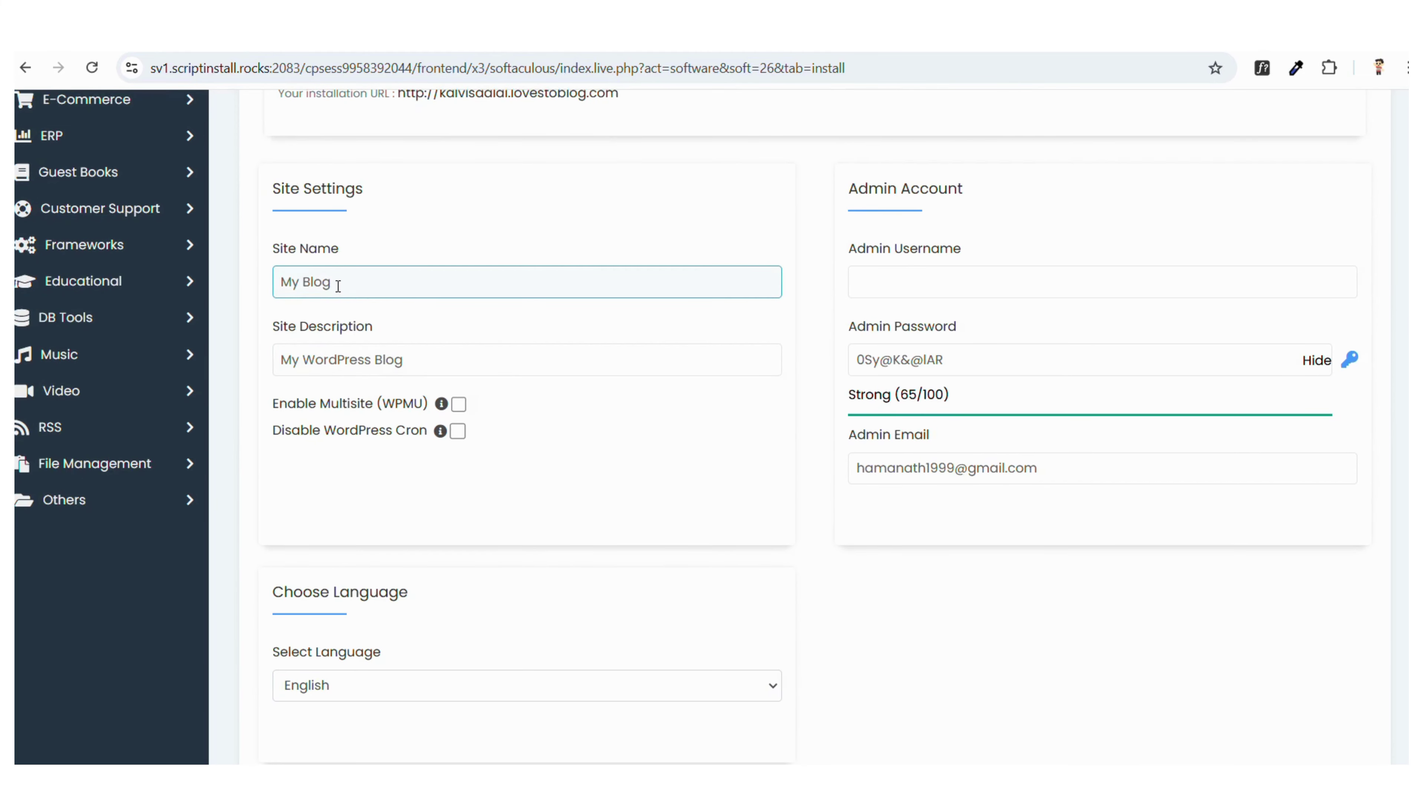
scroll(345, 337, down, 2)
scroll(393, 393, up, 4)
click(901, 396)
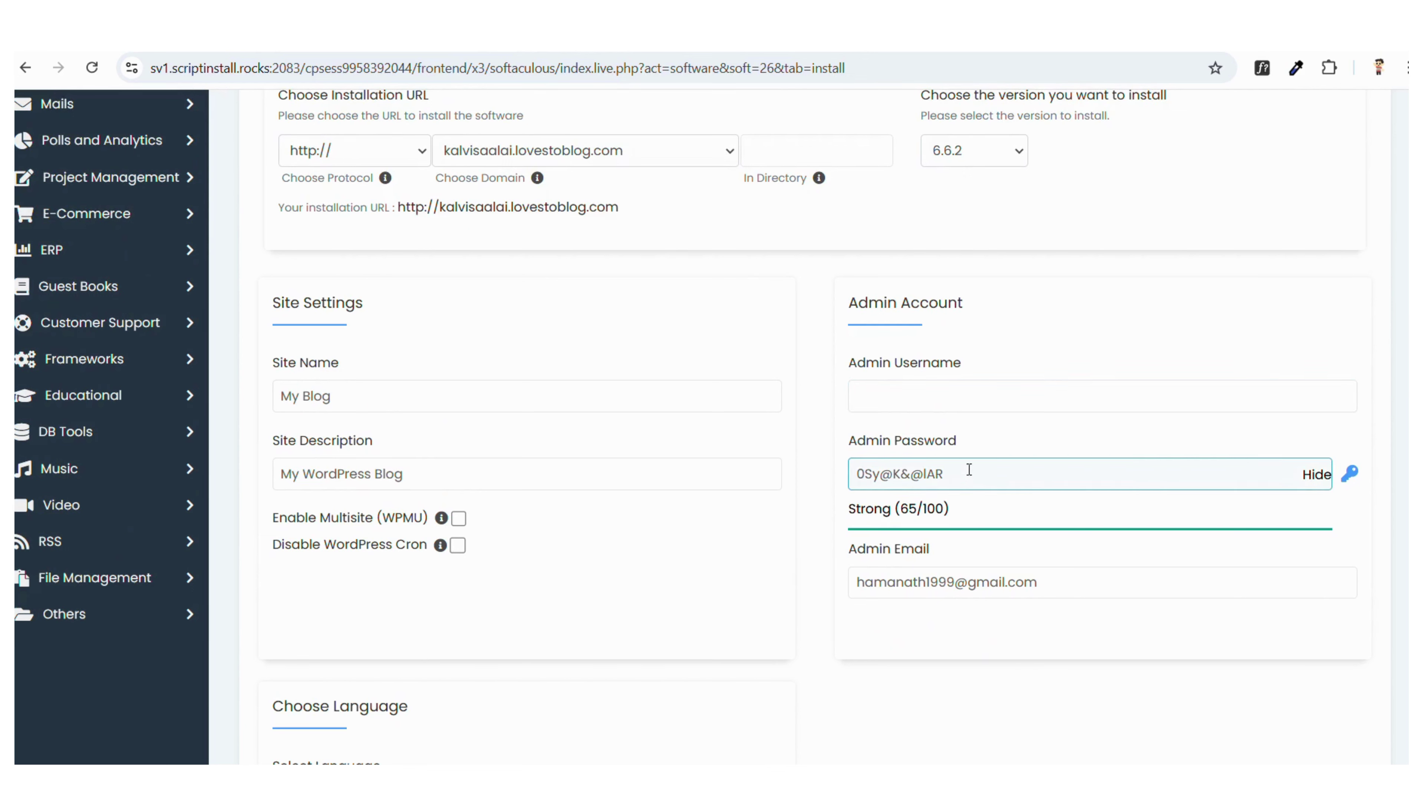
scroll(952, 388, down, 2)
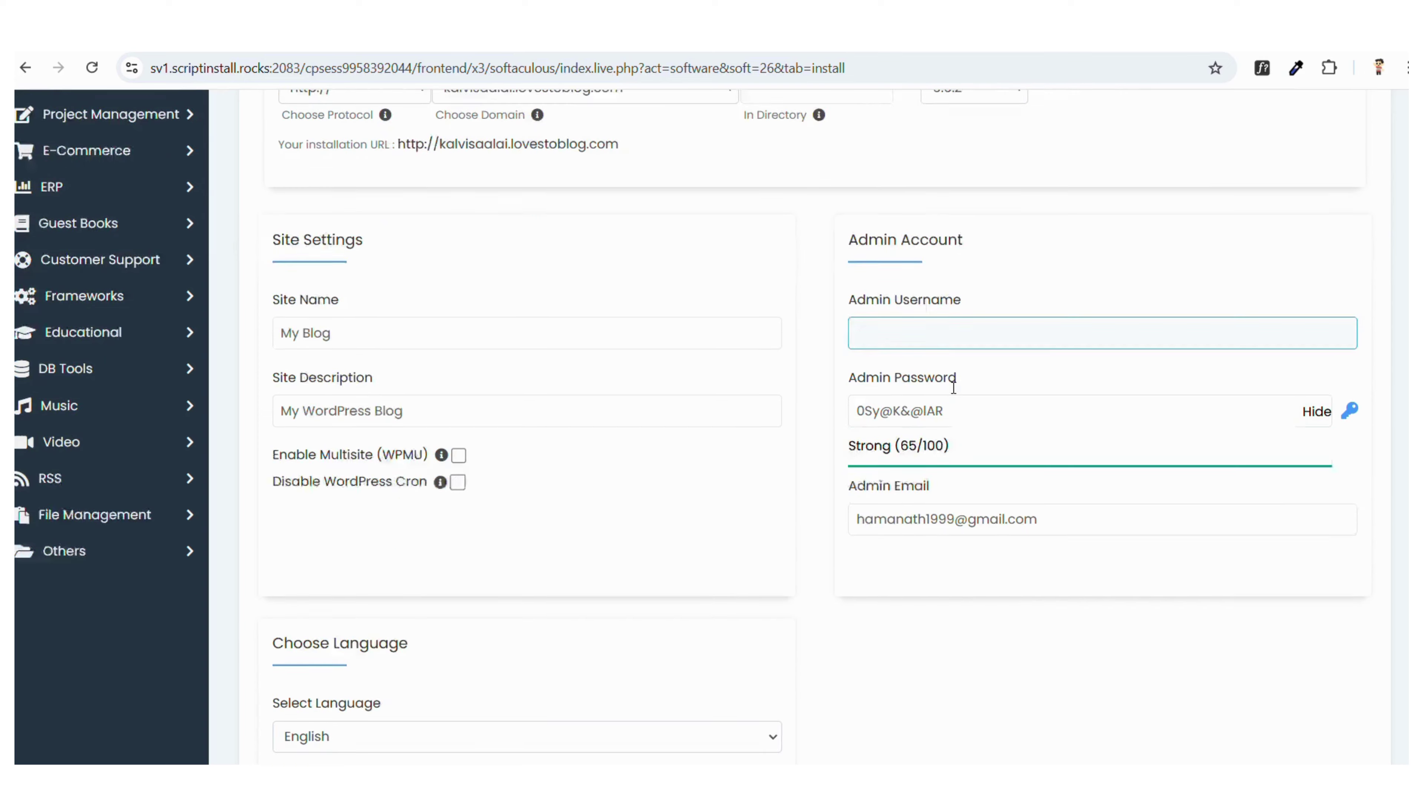
scroll(980, 390, down, 5)
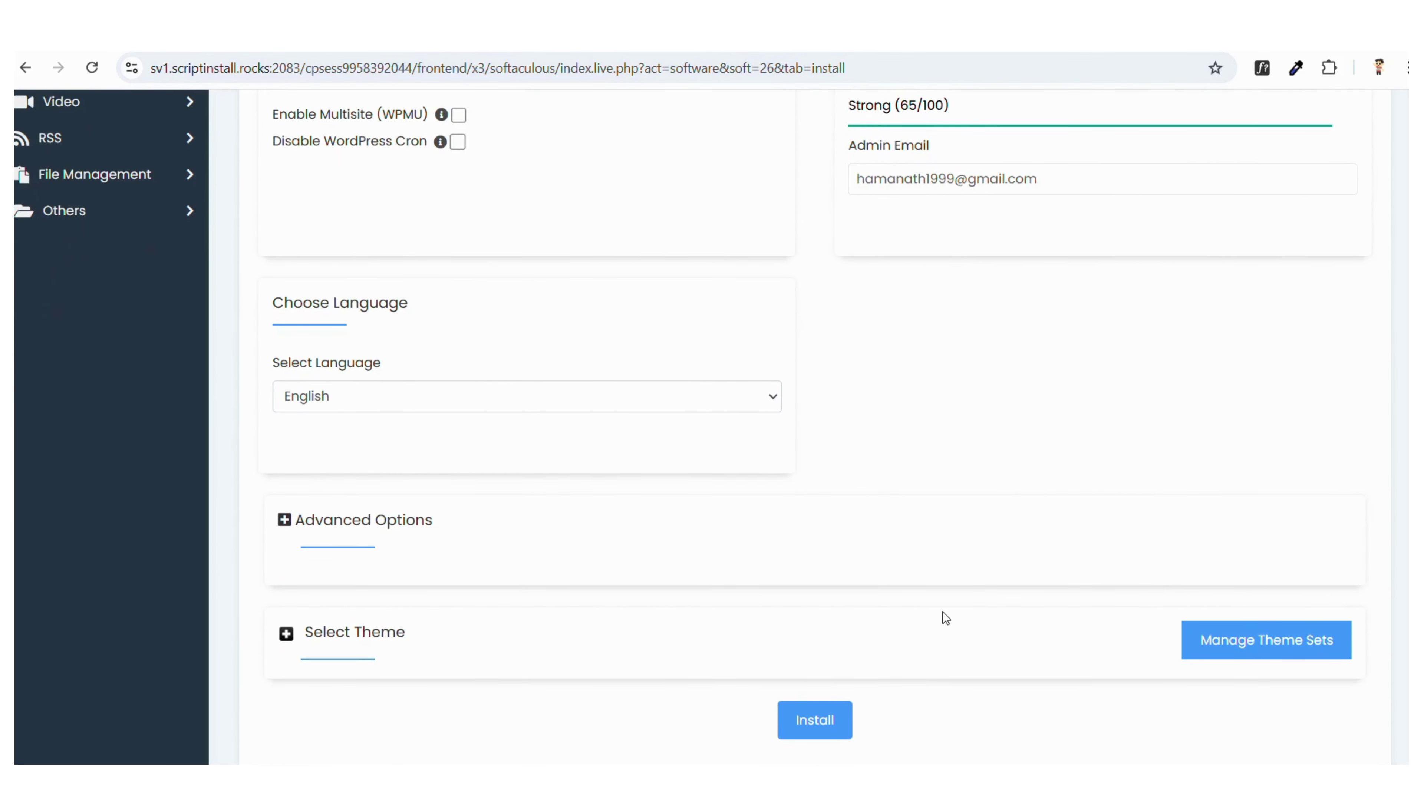
scroll(919, 617, down, 1)
scroll(860, 580, up, 15)
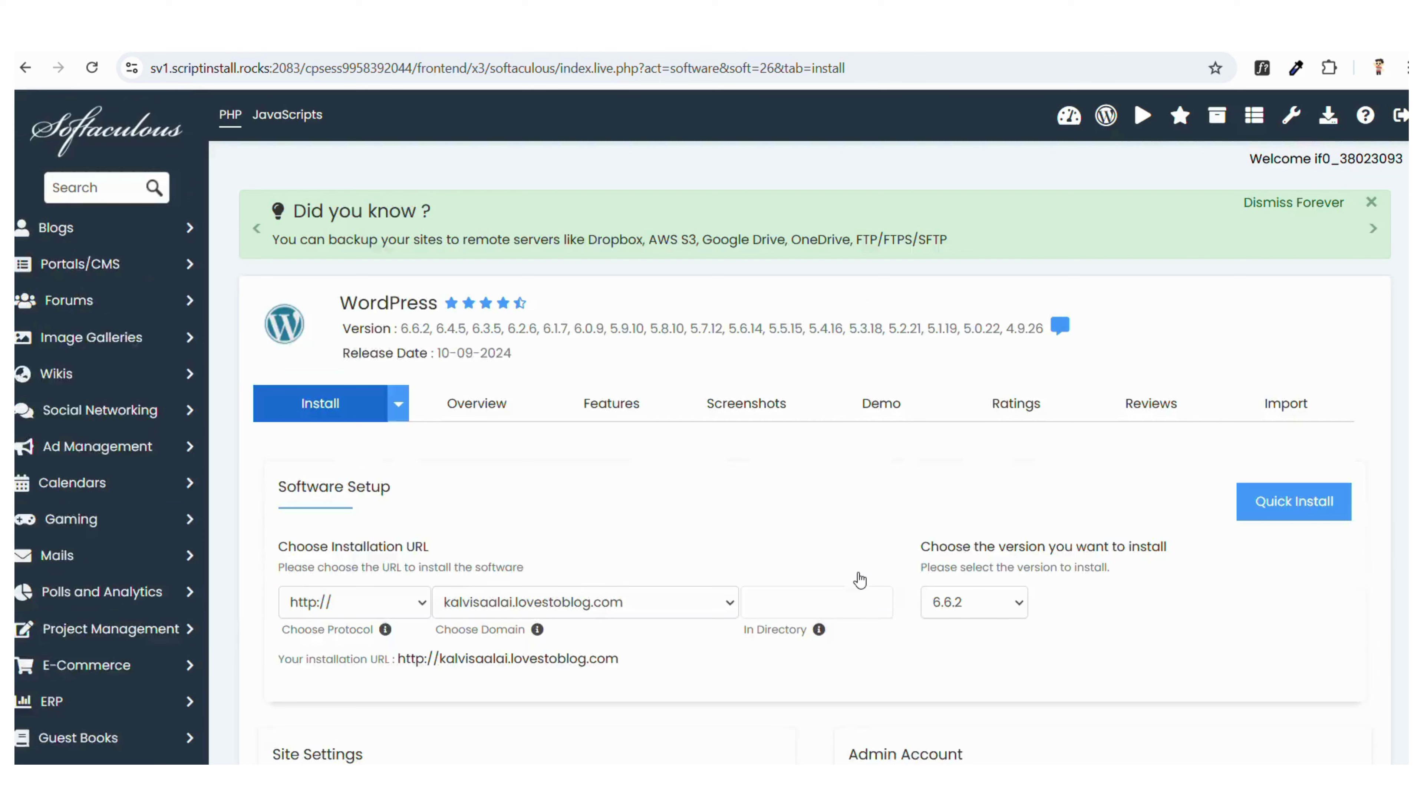
Step: Copy the domain kalvisaalai.lovestoblog.com from the installation URL in the Software Setup section
scroll(563, 529, down, 1)
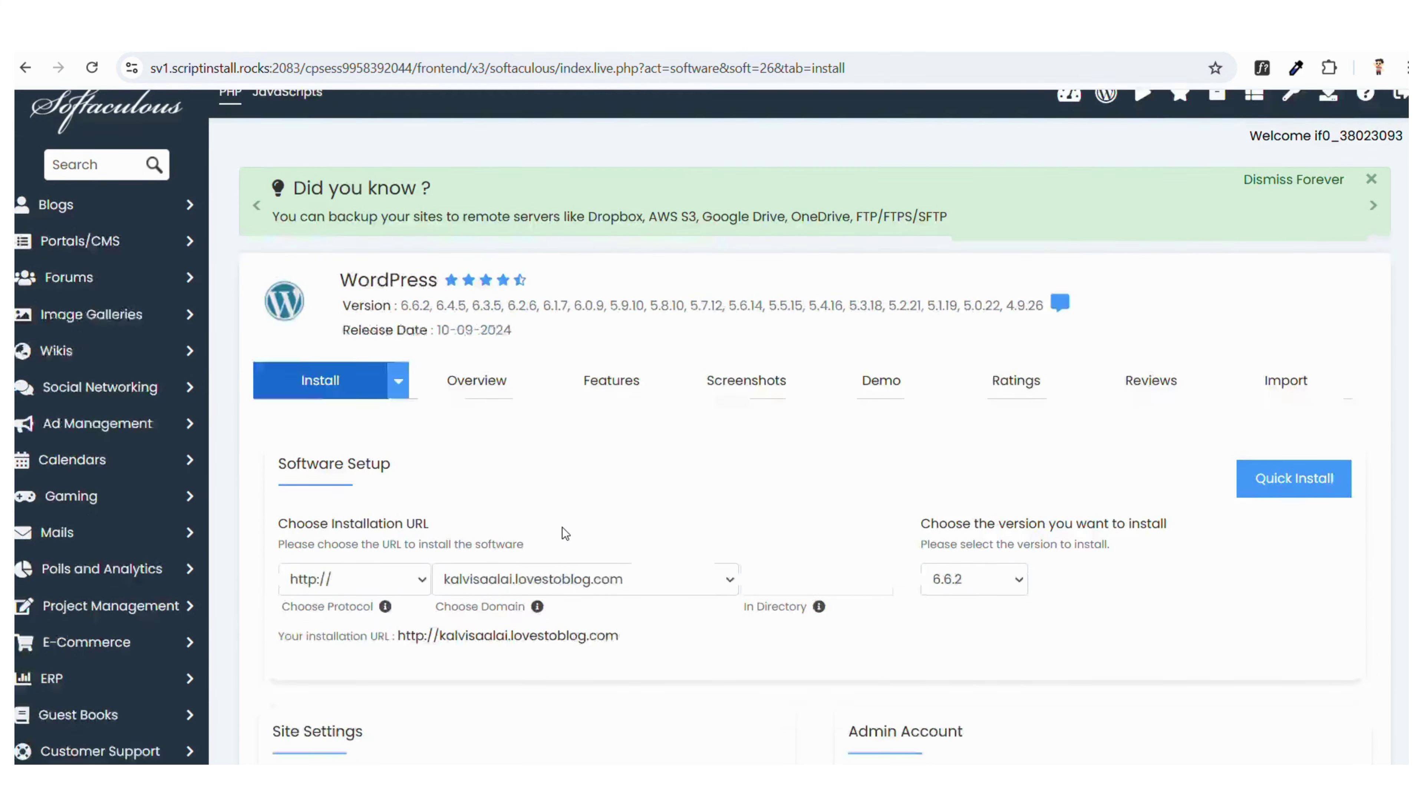
scroll(562, 527, down, 2)
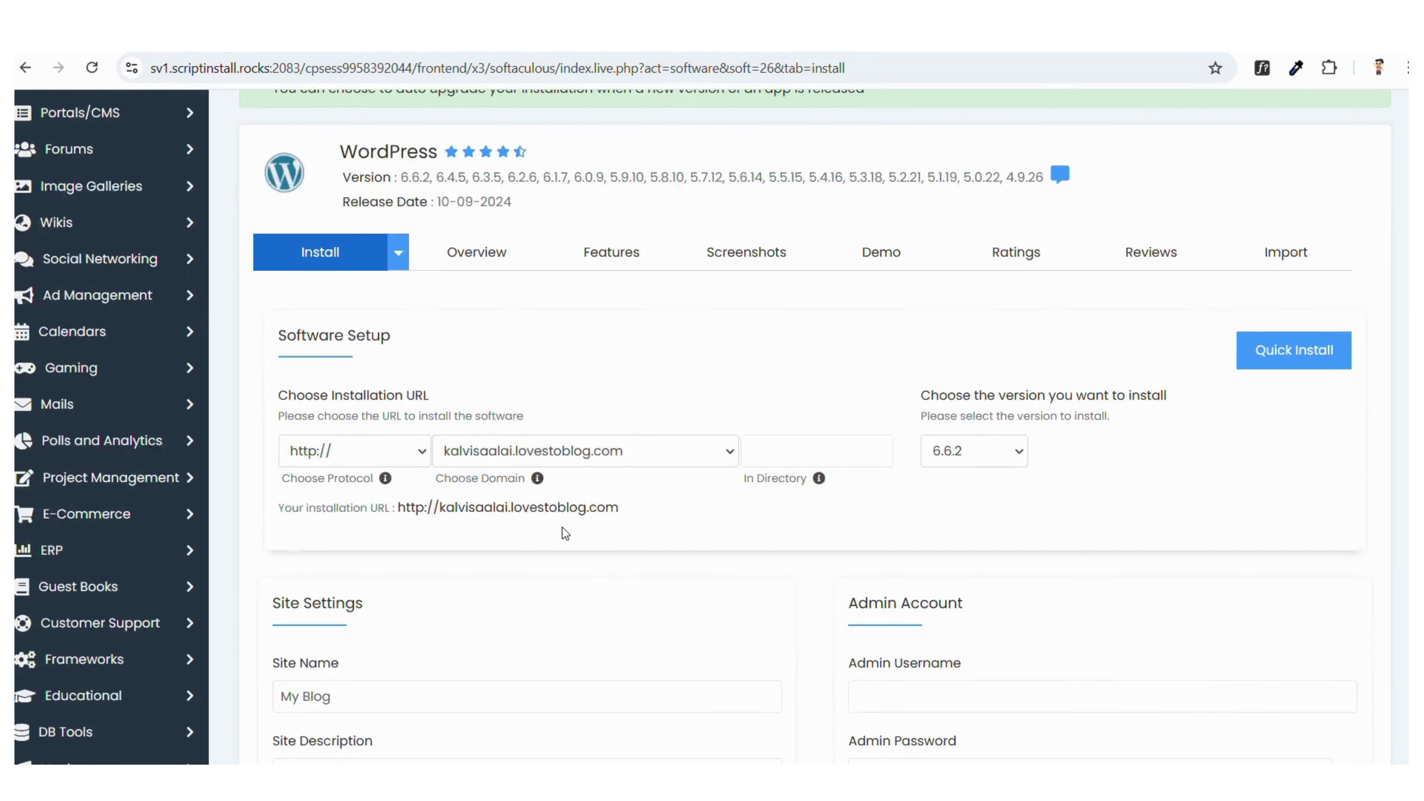
scroll(562, 528, up, 3)
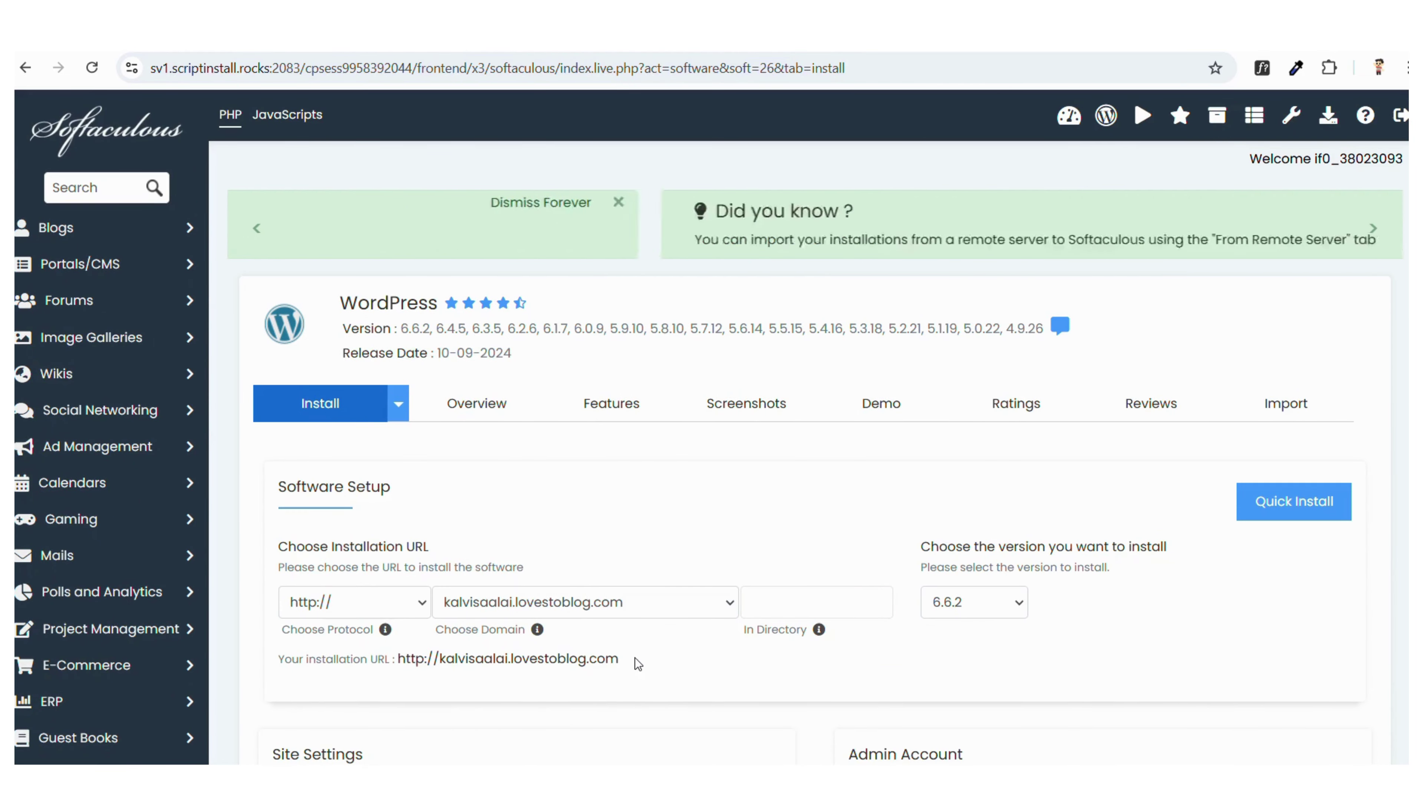
drag(636, 659, 495, 661)
drag(459, 664, 444, 666)
key(ctrl+c)
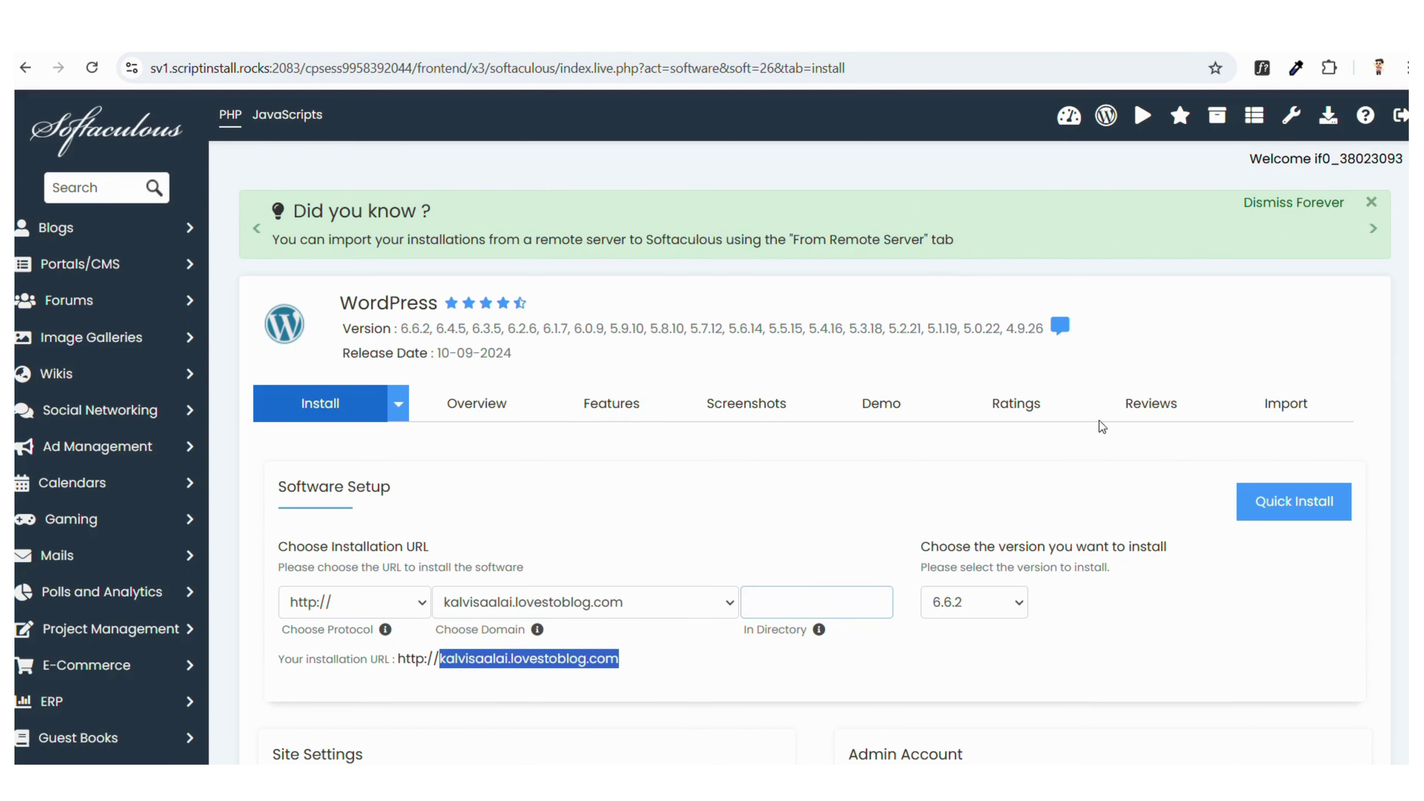
Step: Open the site's WordPress admin dashboard at kalvisaalai.lovestoblog.com/wp-admin in a new browser tab
key(ctrl+t)
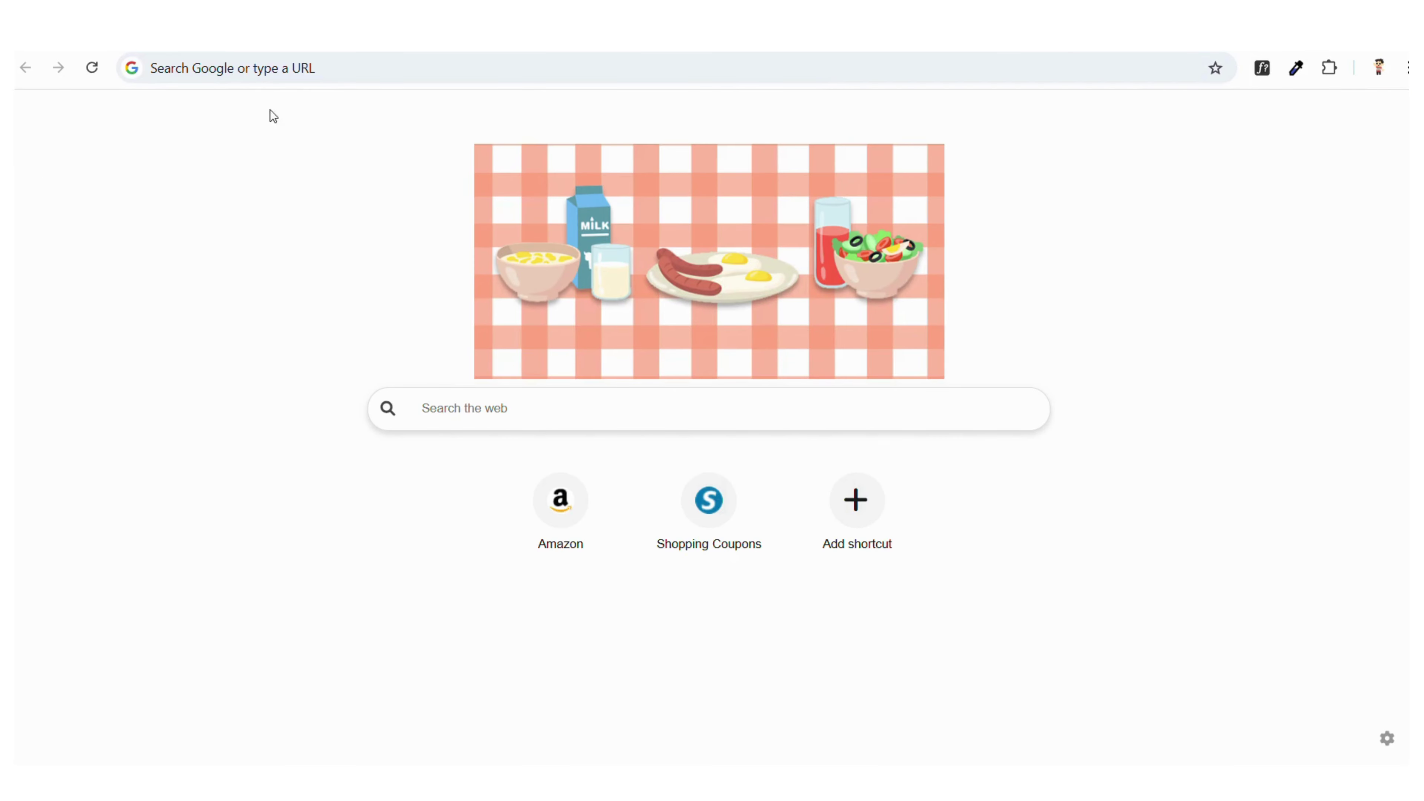
click(296, 67)
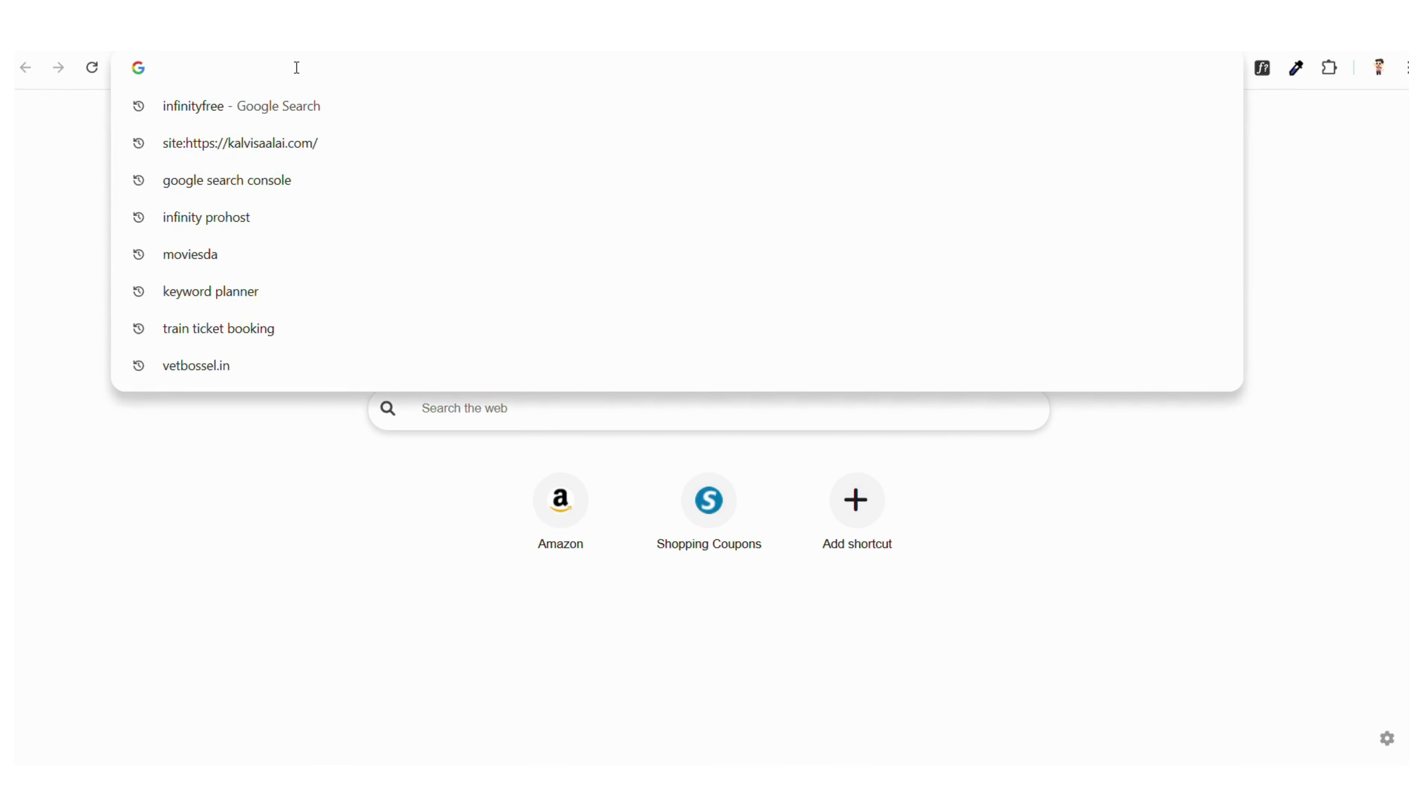
key(ctrl+v)
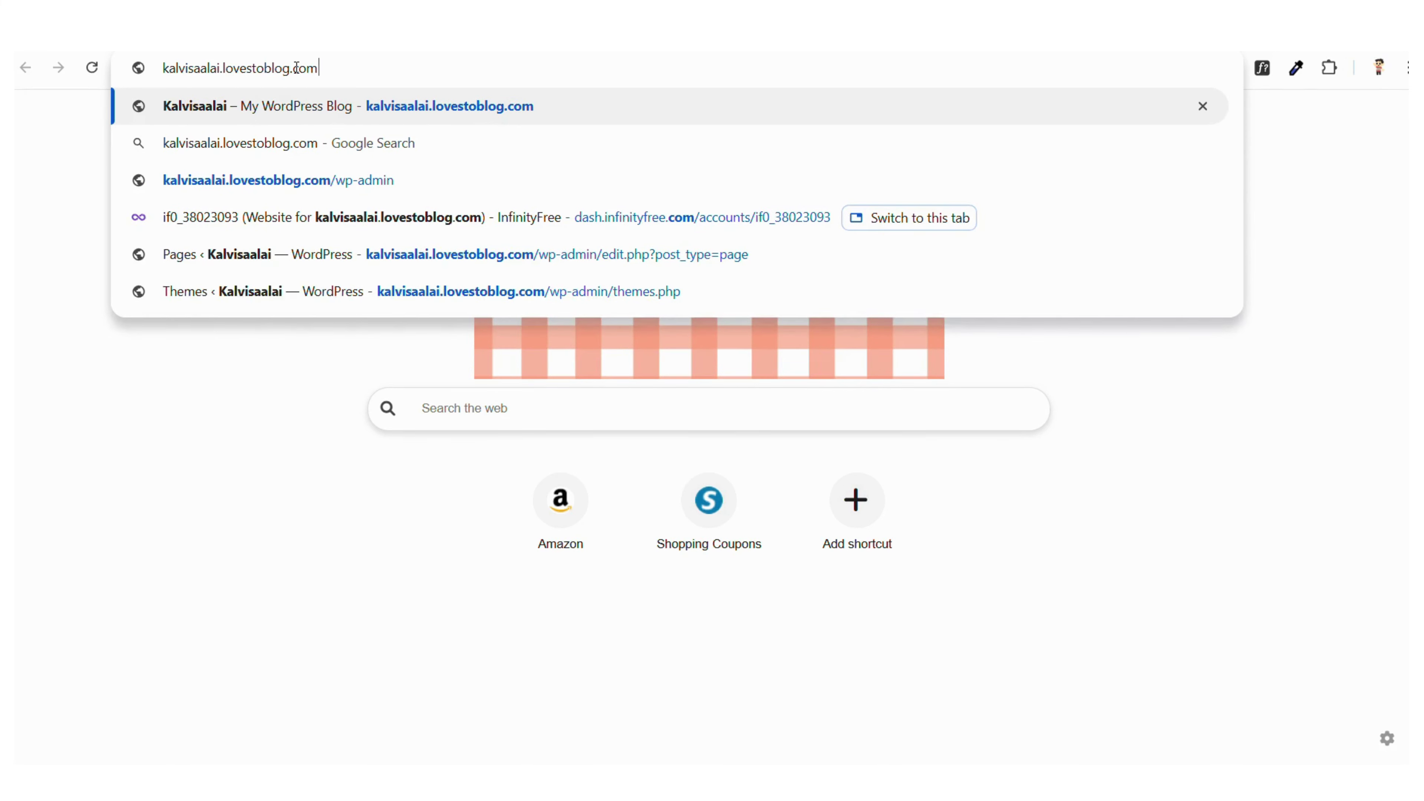
text(/)
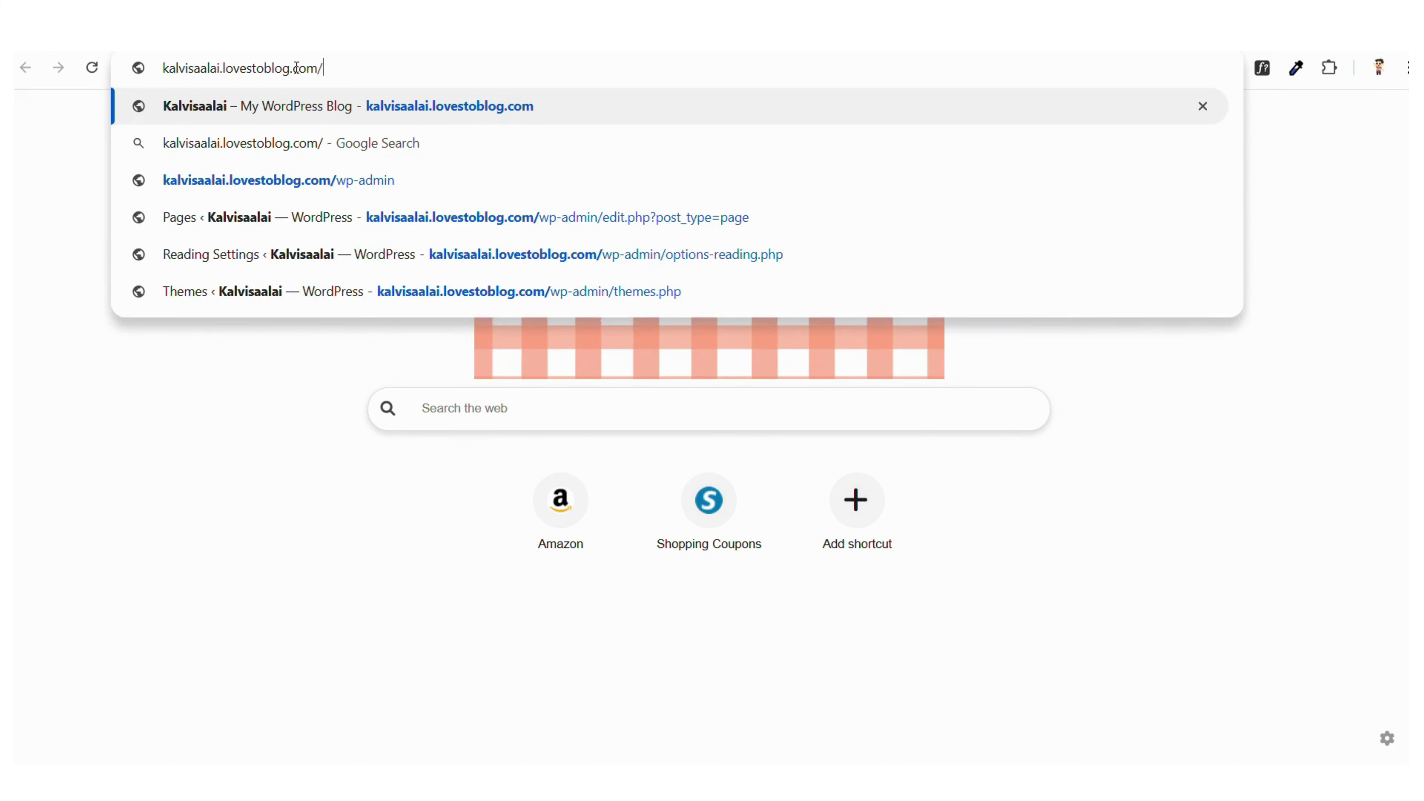
text(wp-)
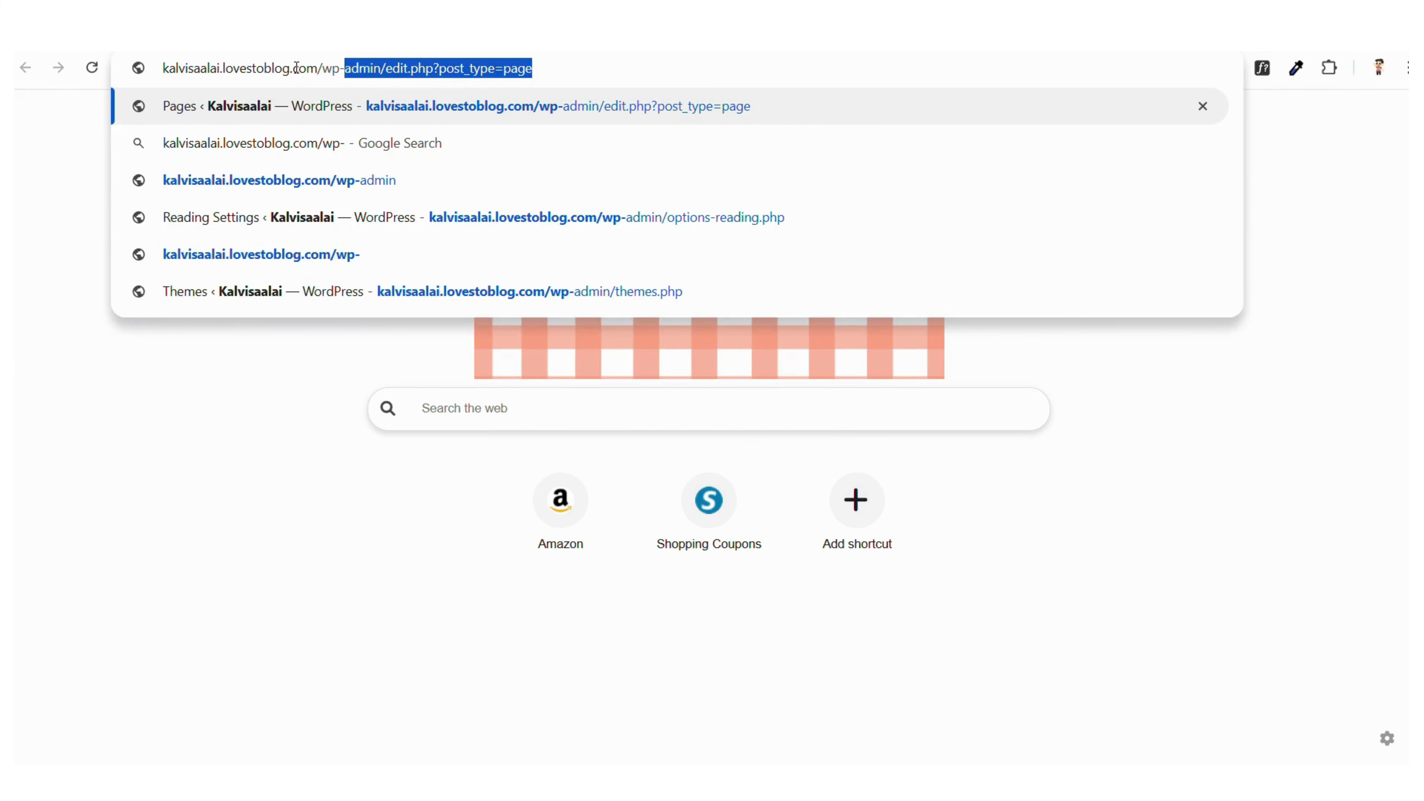
text(admin)
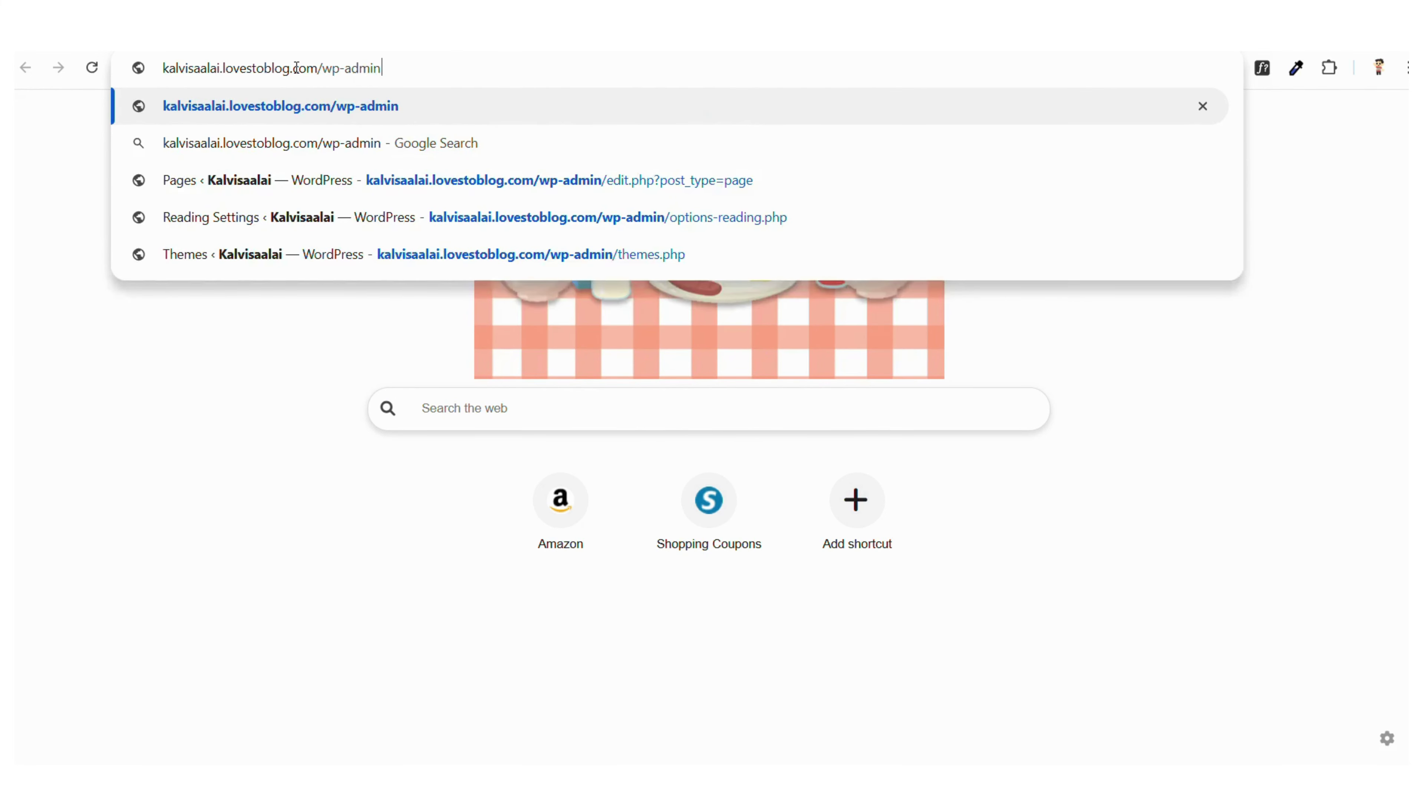
key(Return)
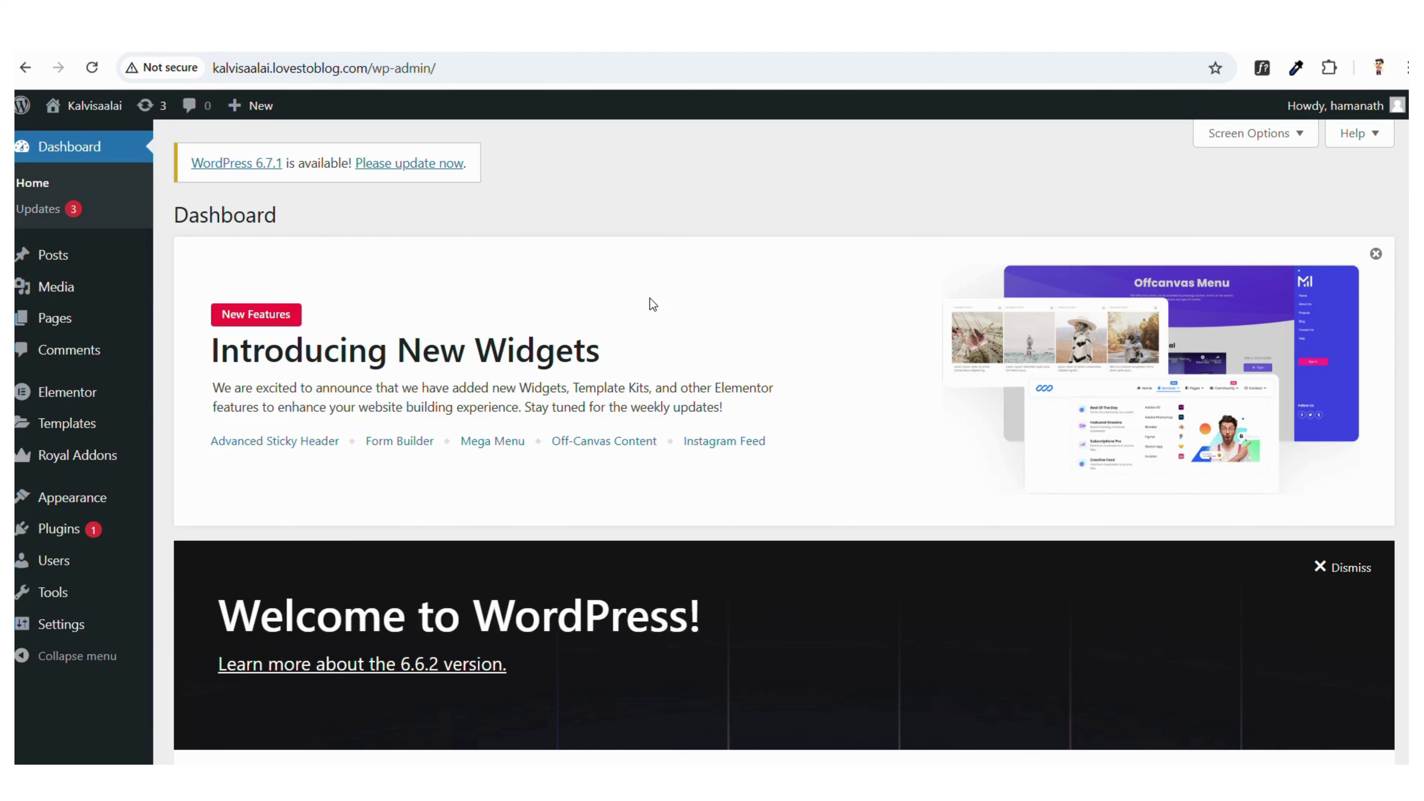
Step: Examine the WordPress dashboard and the submenus for Posts, Media, Elementor, Templates, Royal Addons, Appearance, Plugins and Users
scroll(649, 299, down, 15)
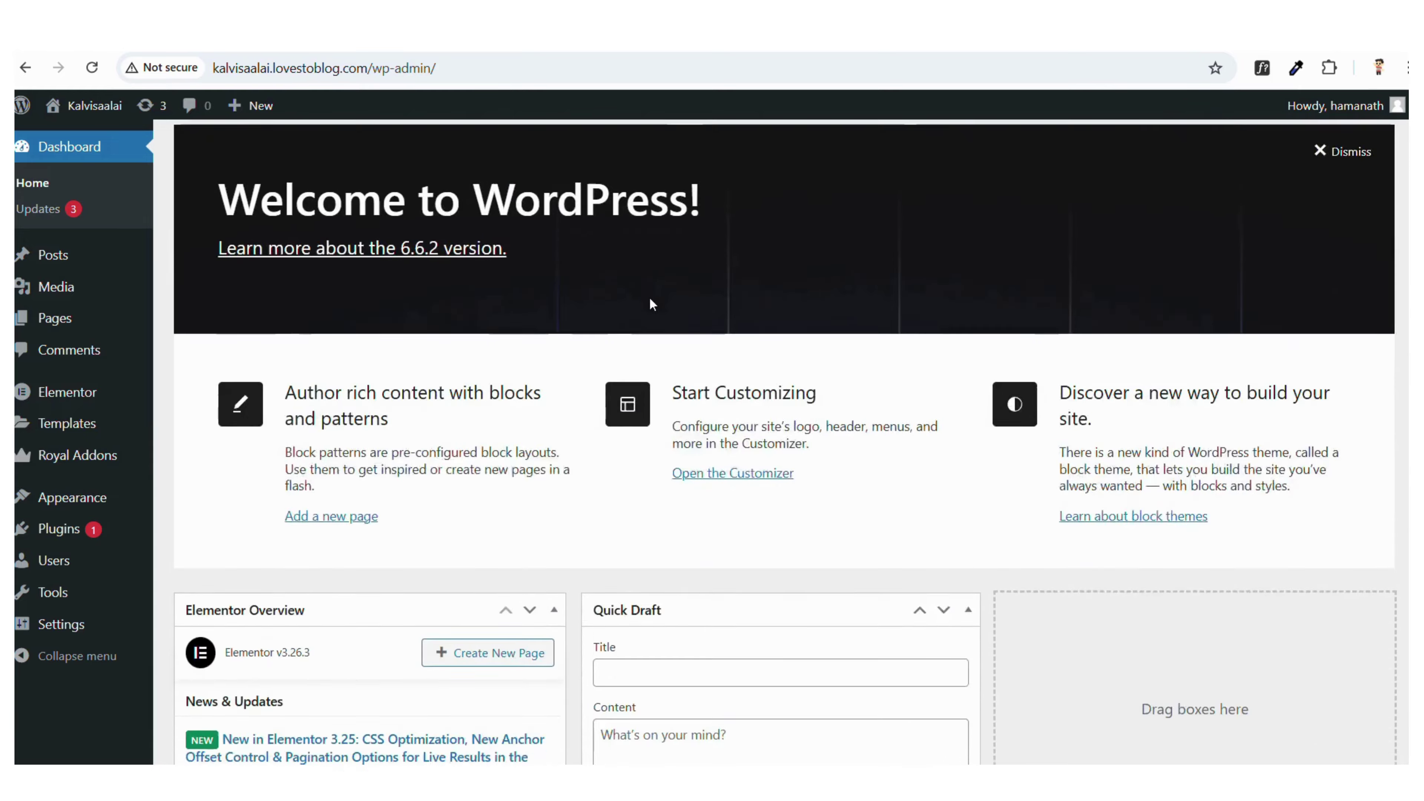
scroll(649, 301, up, 15)
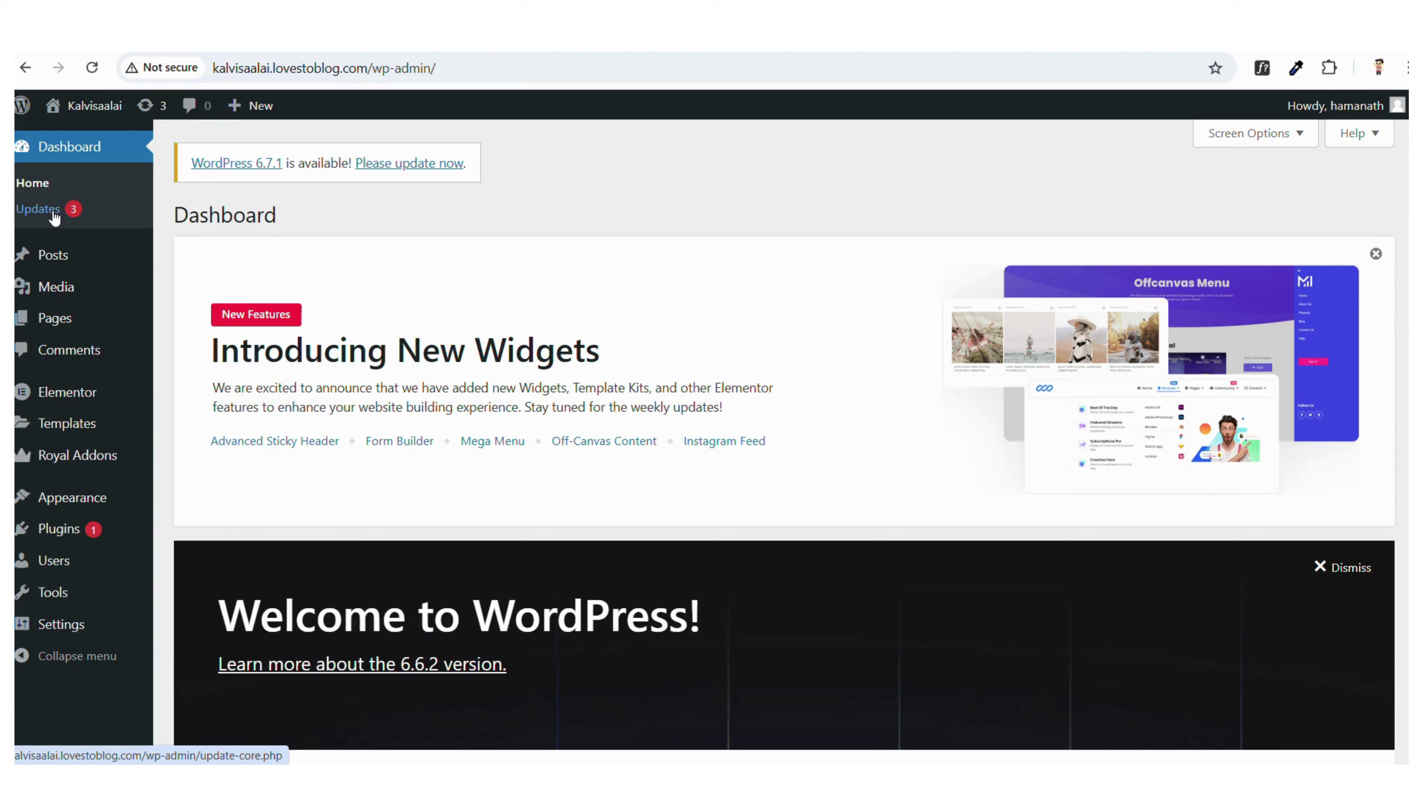
mouse_move(67, 241)
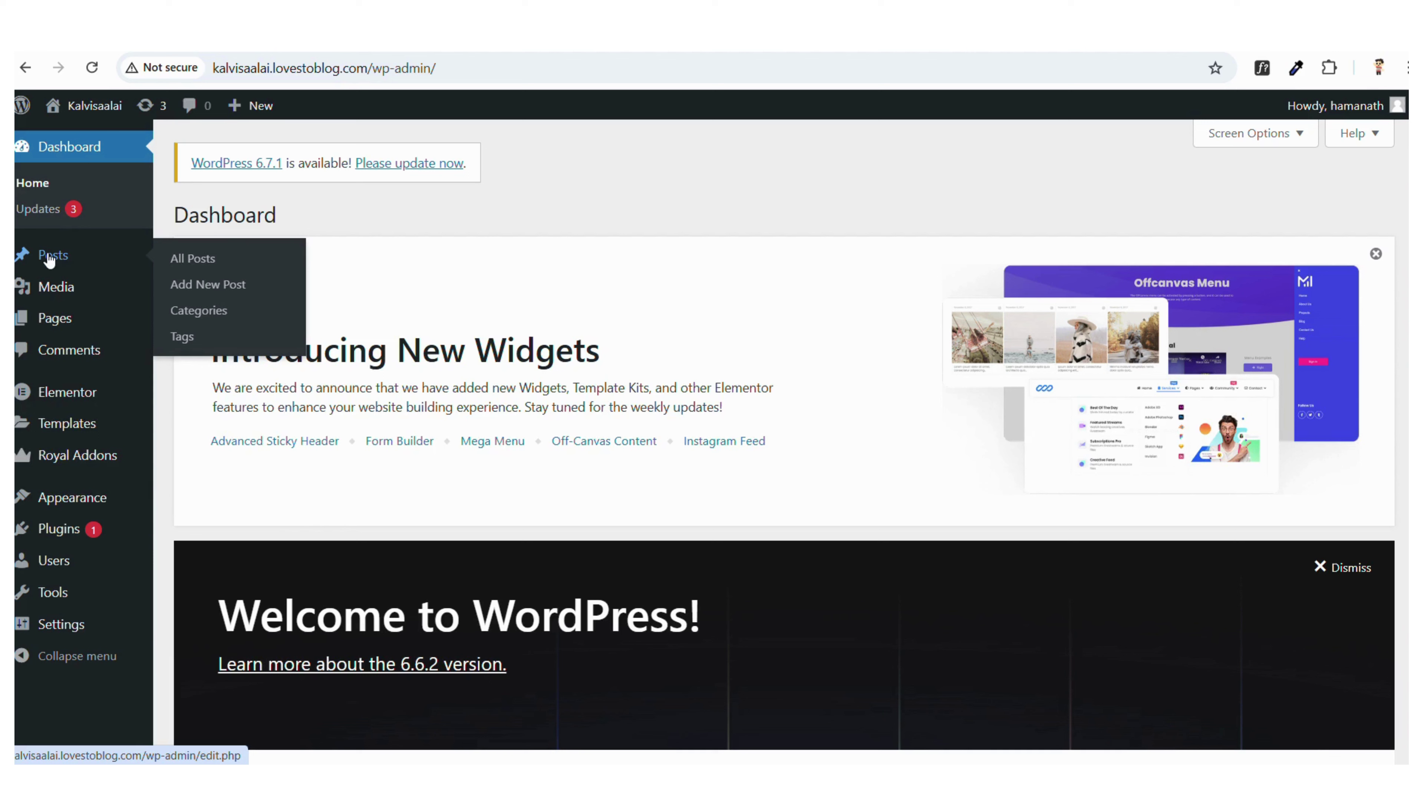
mouse_move(75, 288)
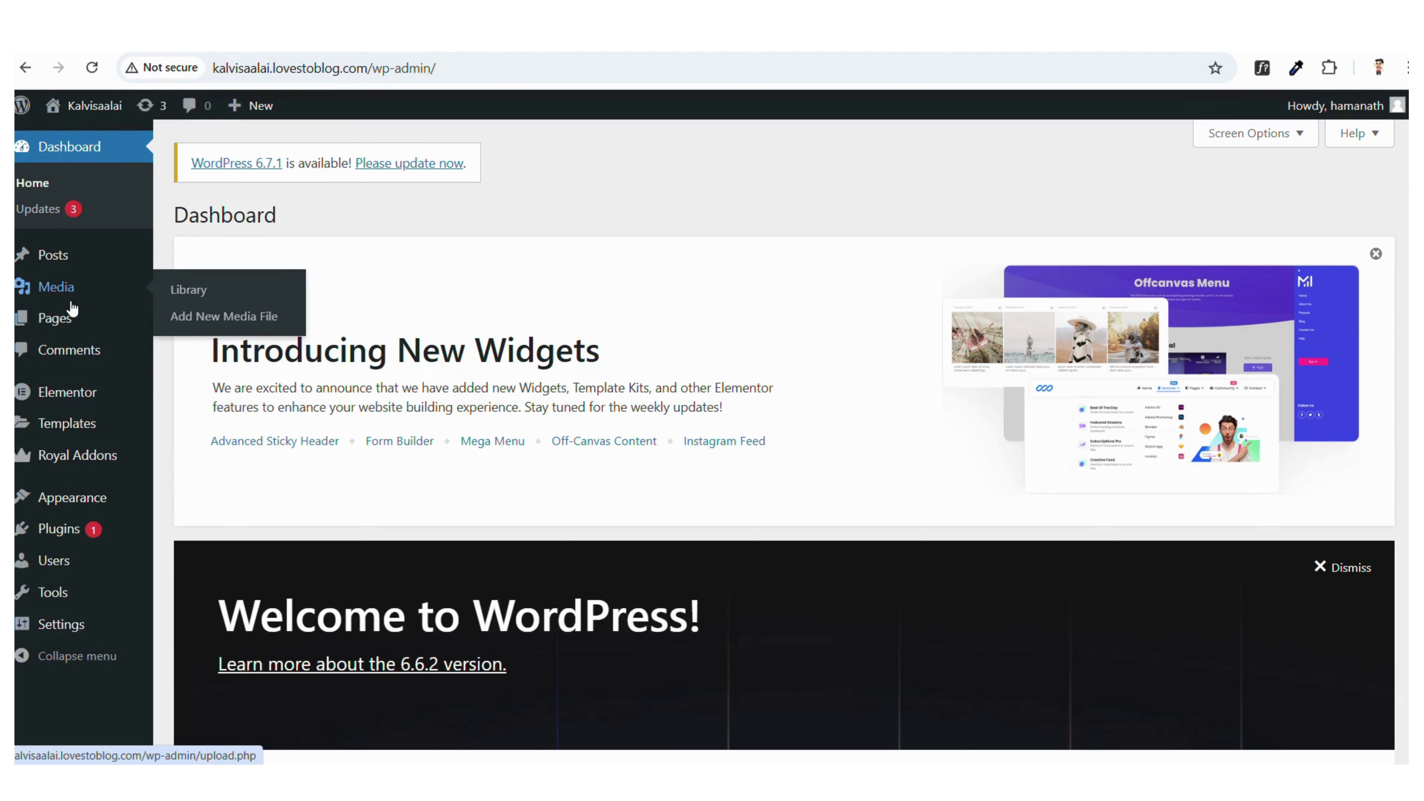
mouse_move(66, 328)
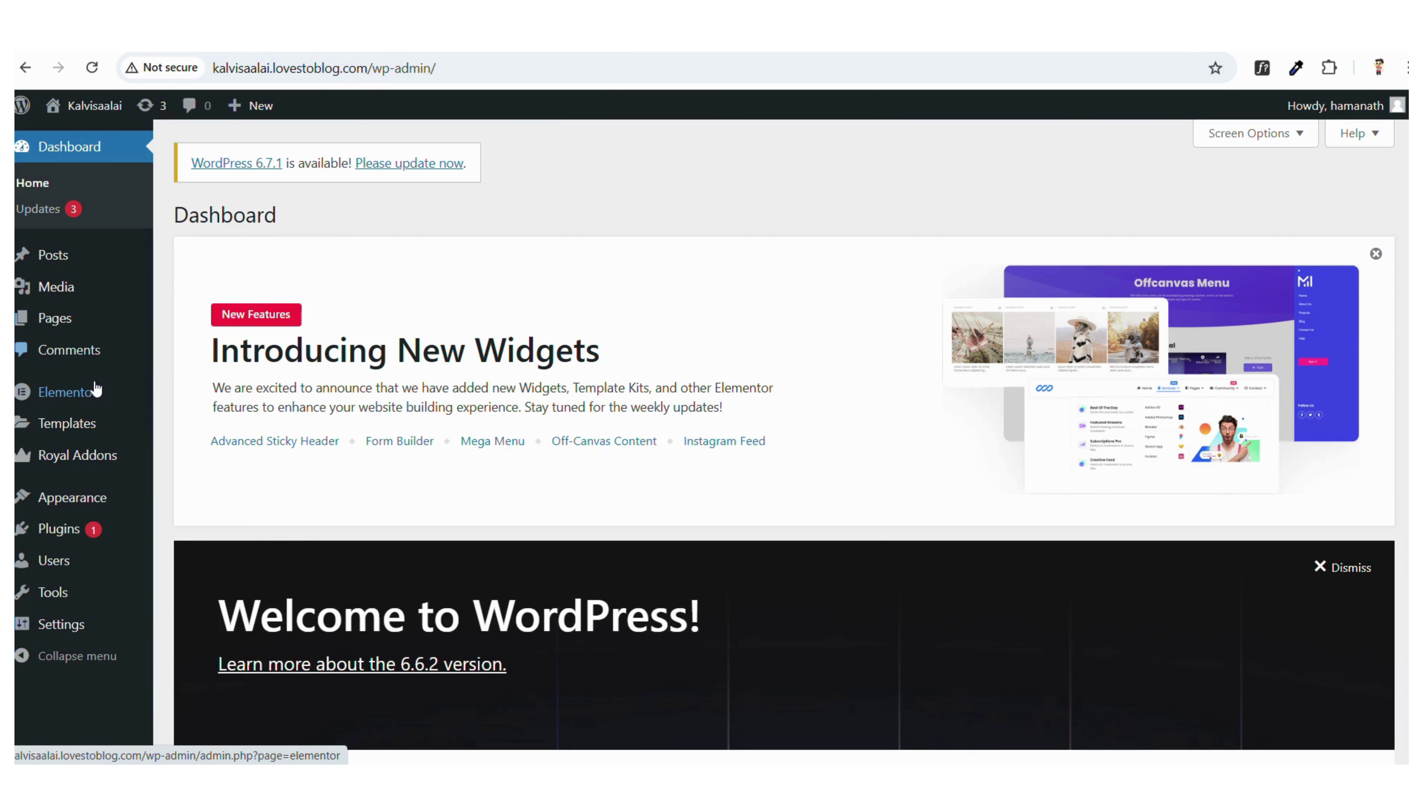
mouse_move(97, 391)
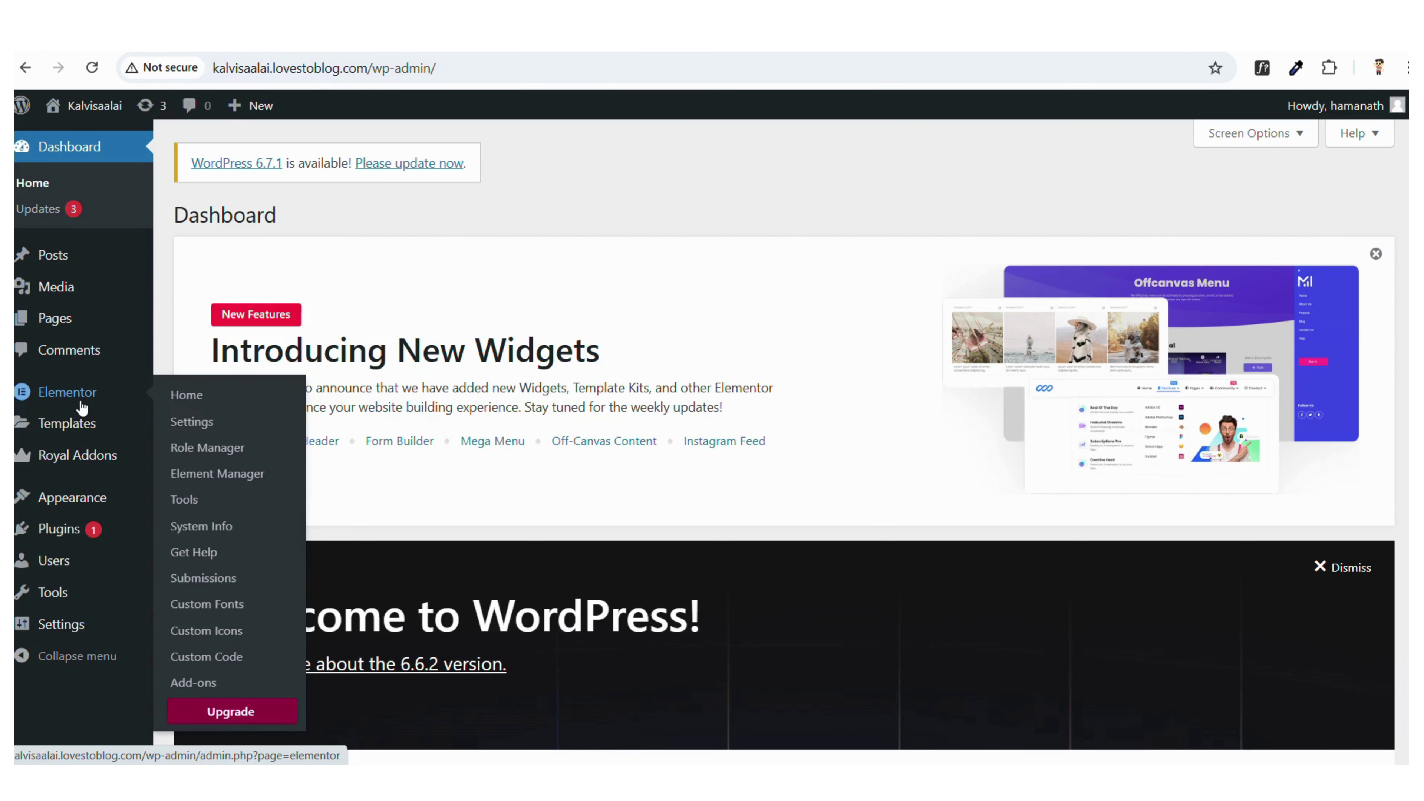
mouse_move(82, 429)
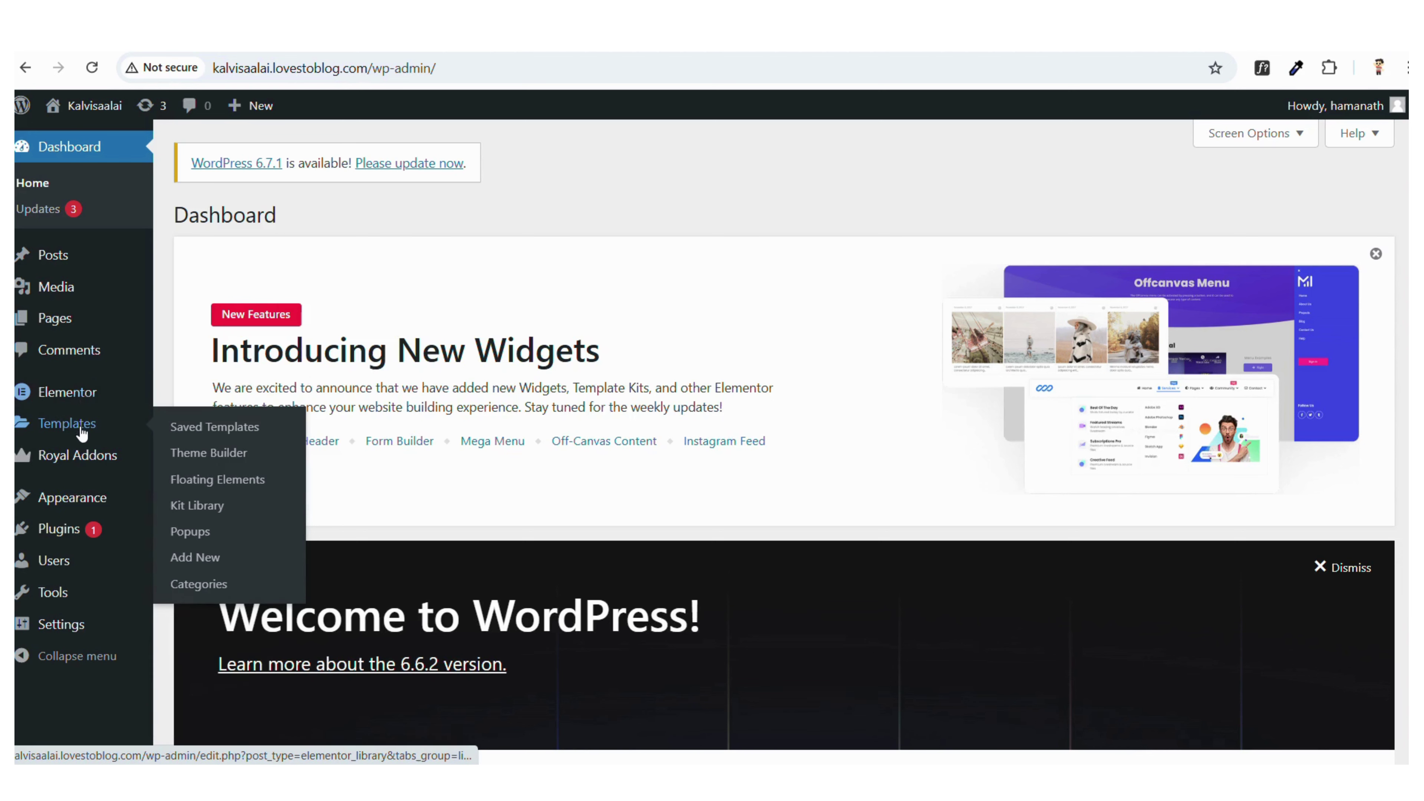
mouse_move(75, 502)
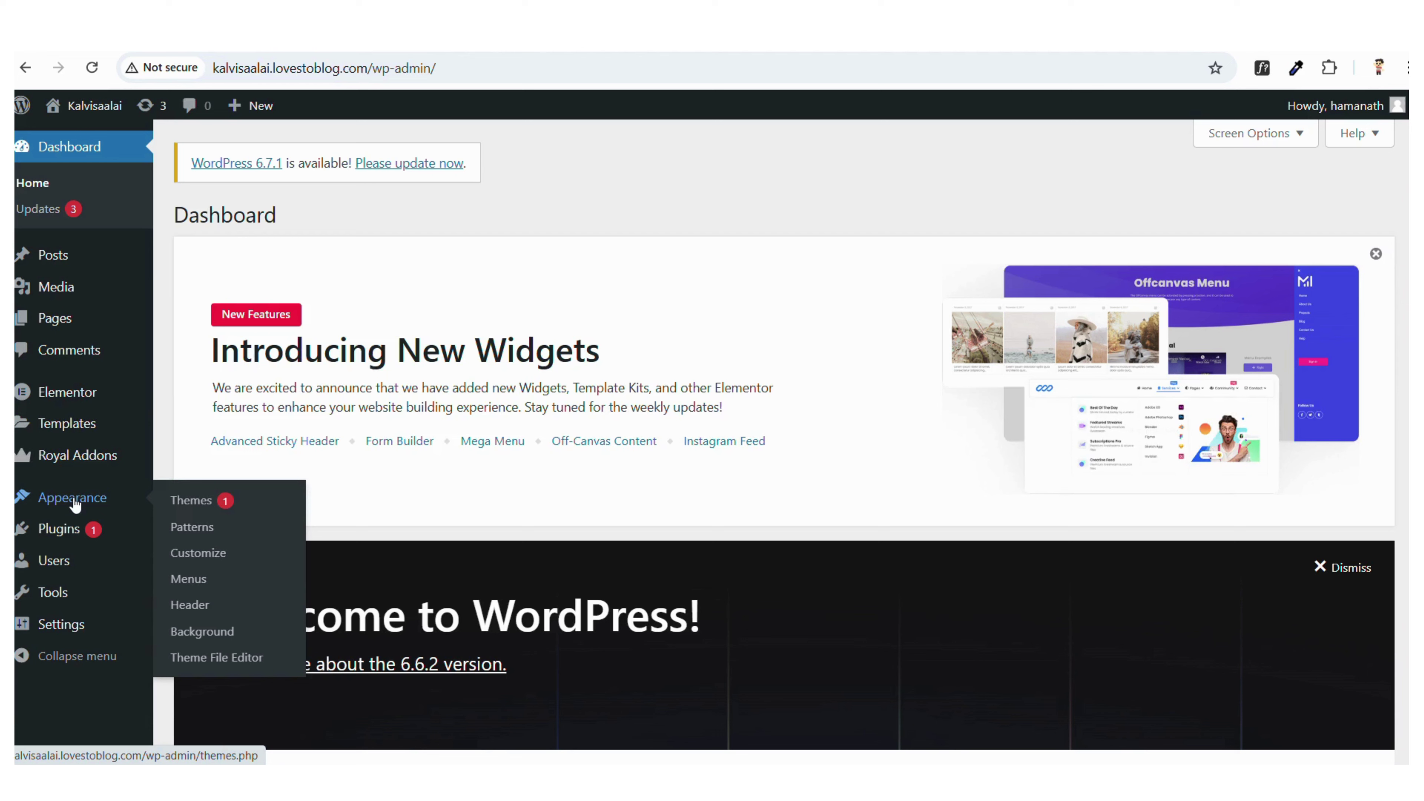
mouse_move(83, 470)
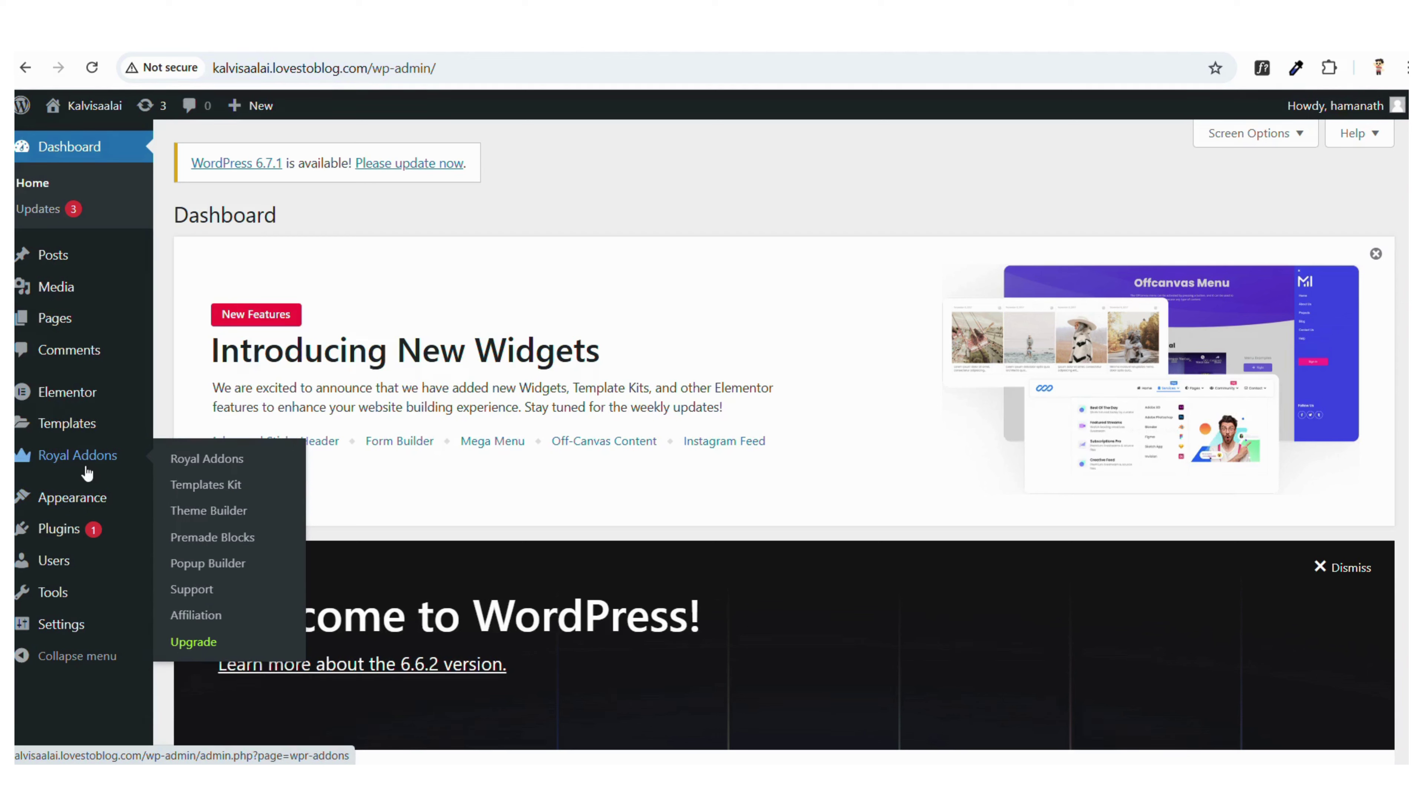
mouse_move(75, 540)
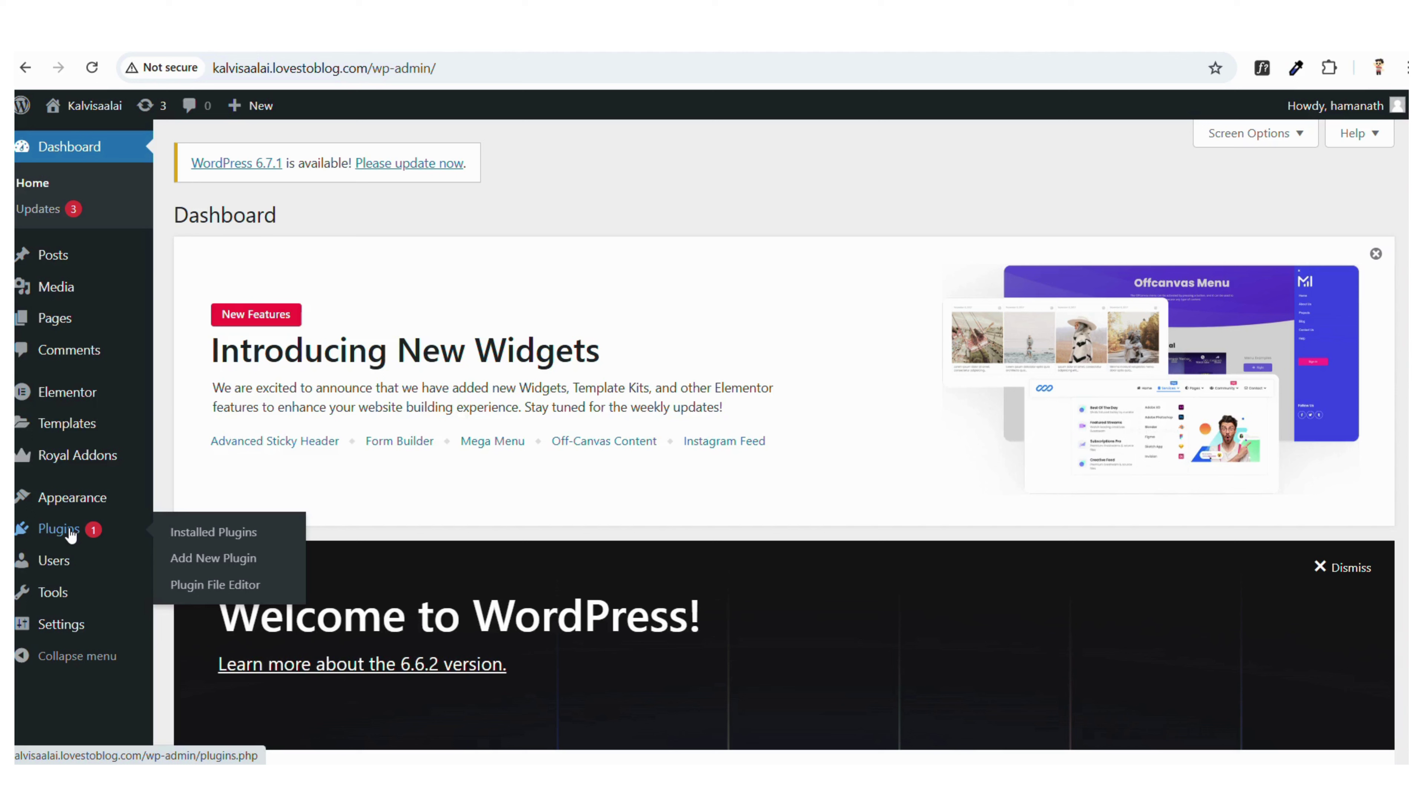
mouse_move(63, 572)
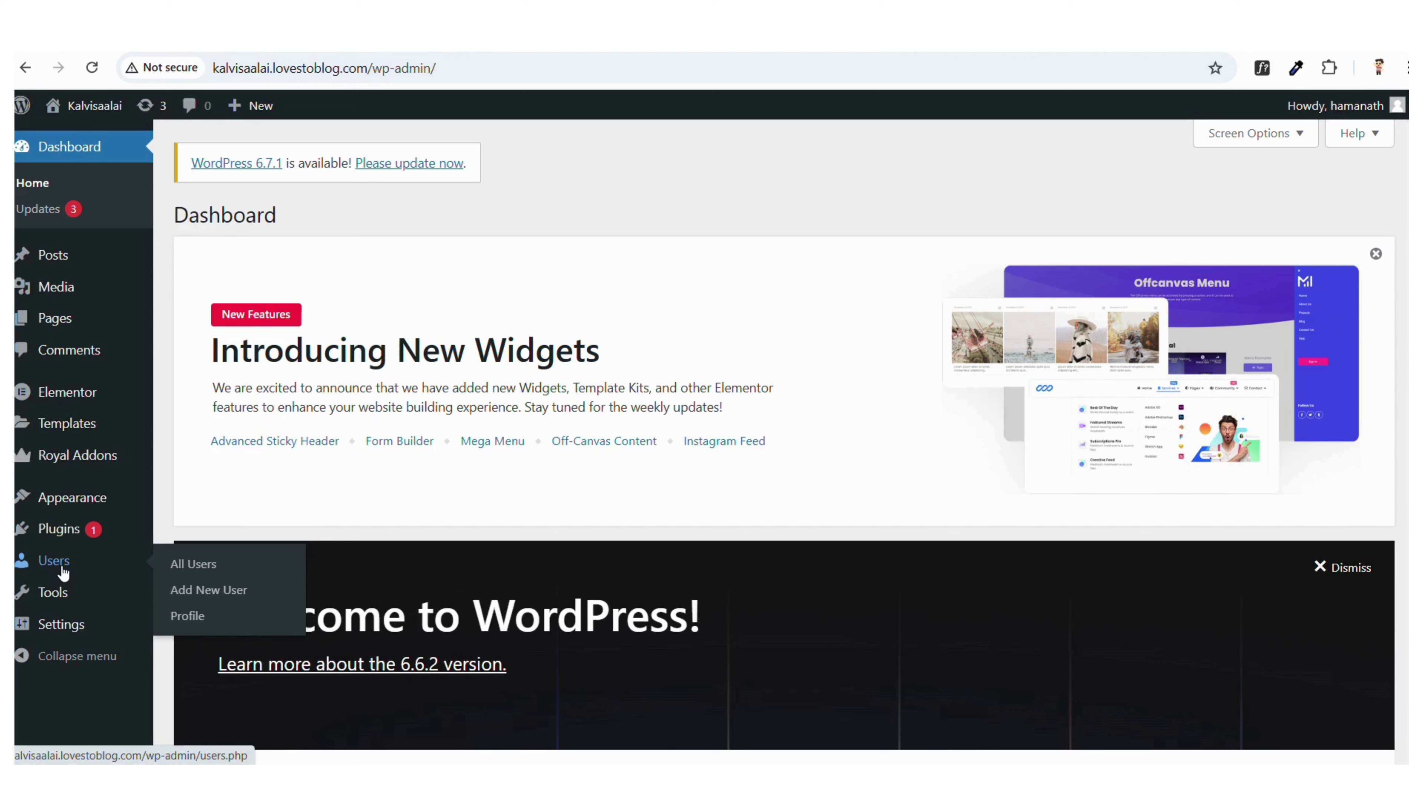
Step: Open the Permalink Settings and review the available permalink structures, including the Post name option
mouse_move(73, 634)
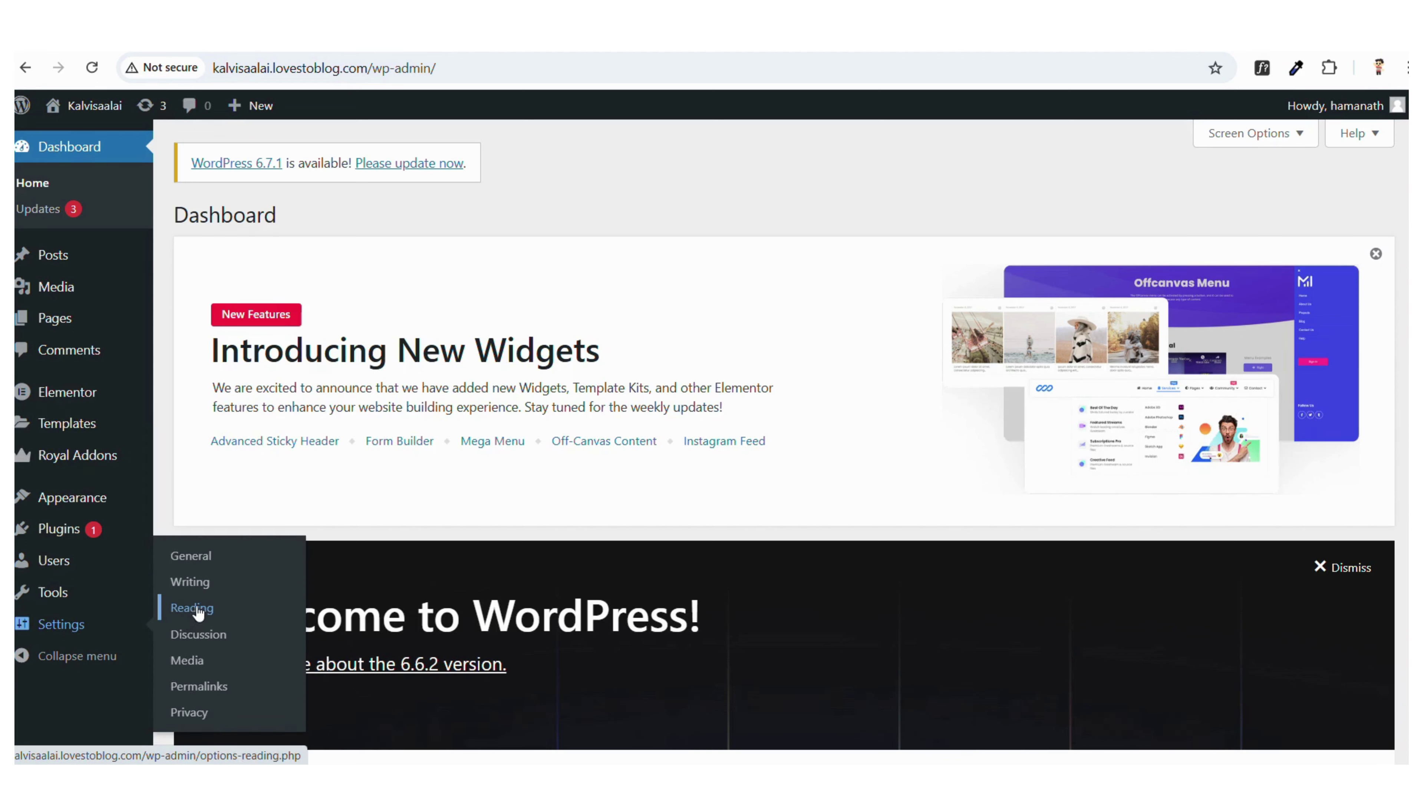
click(201, 691)
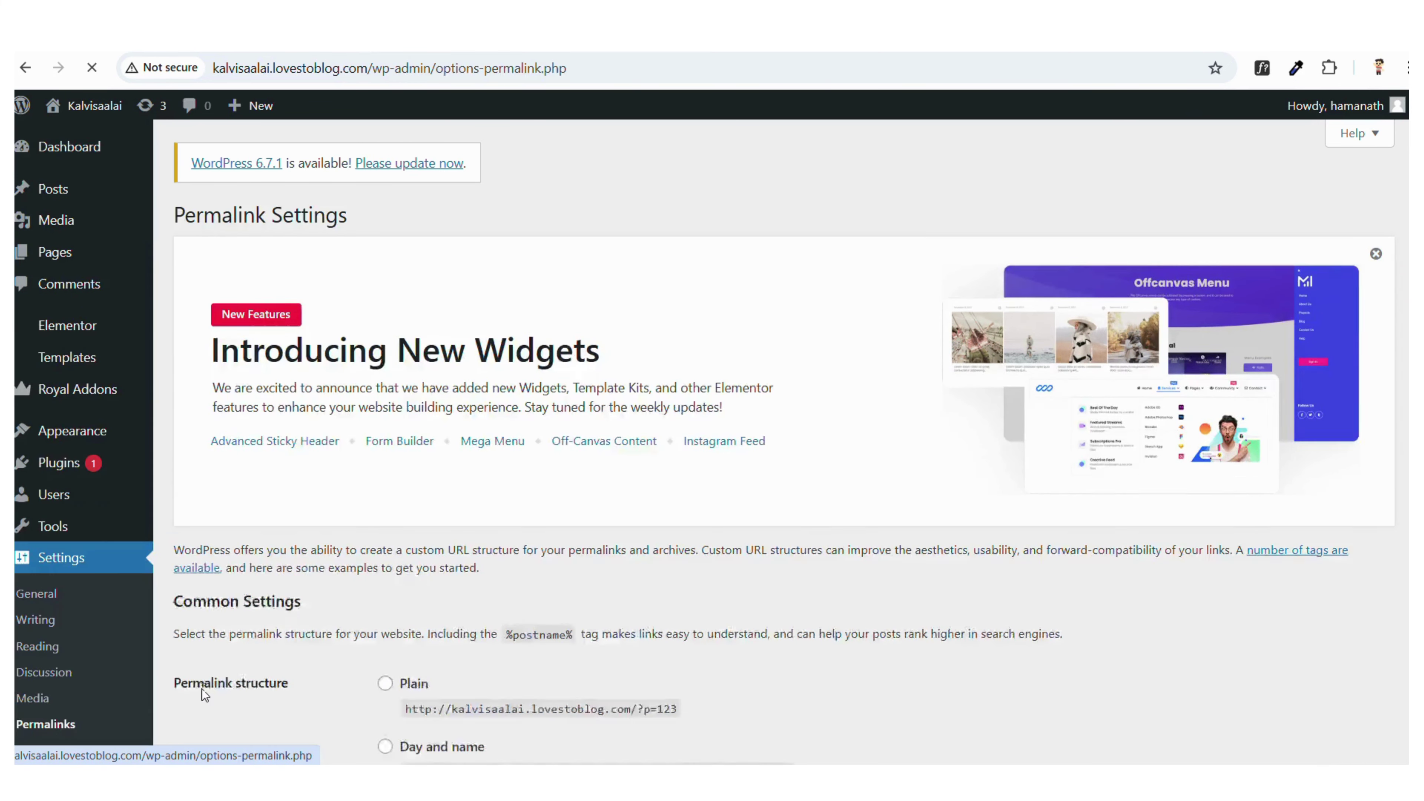
scroll(399, 404, down, 5)
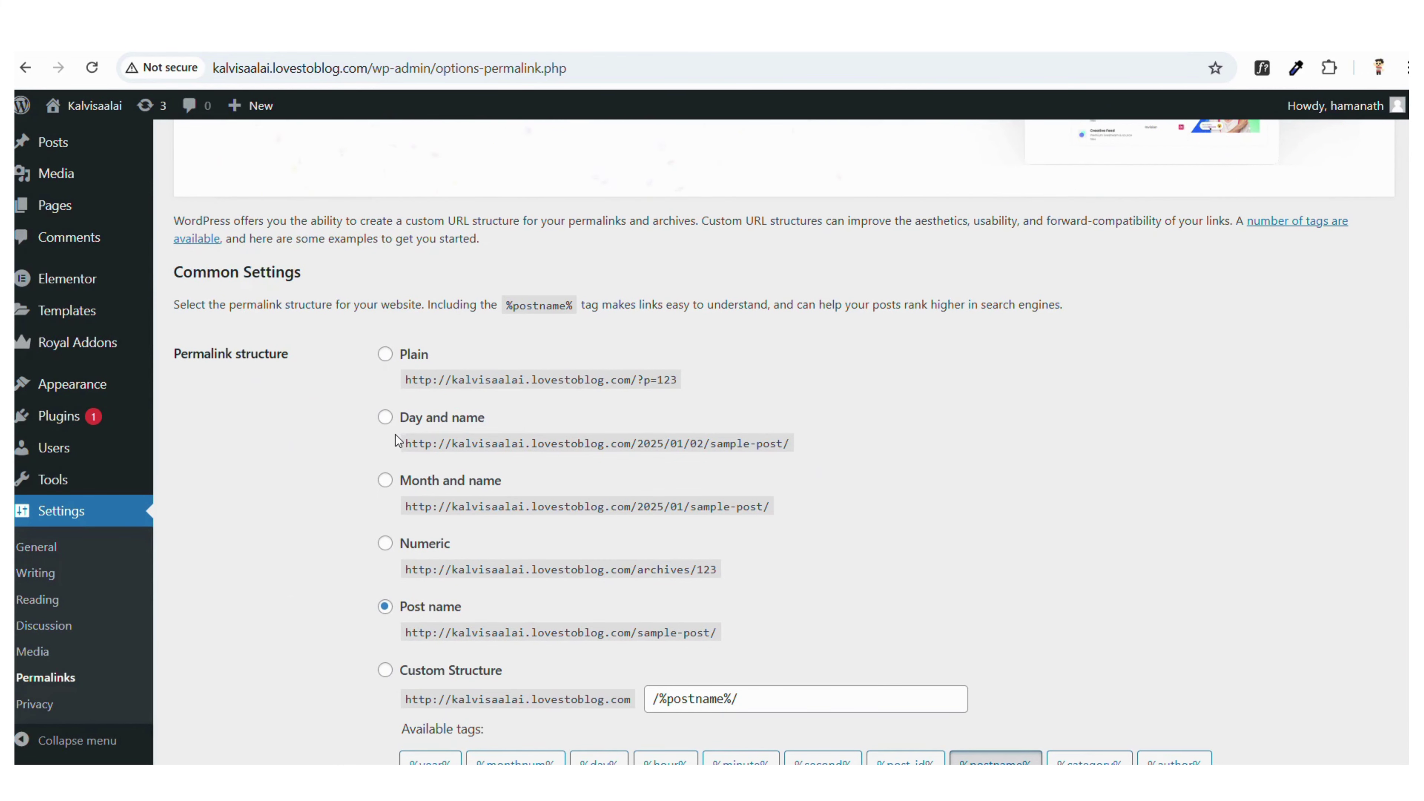
scroll(399, 440, down, 2)
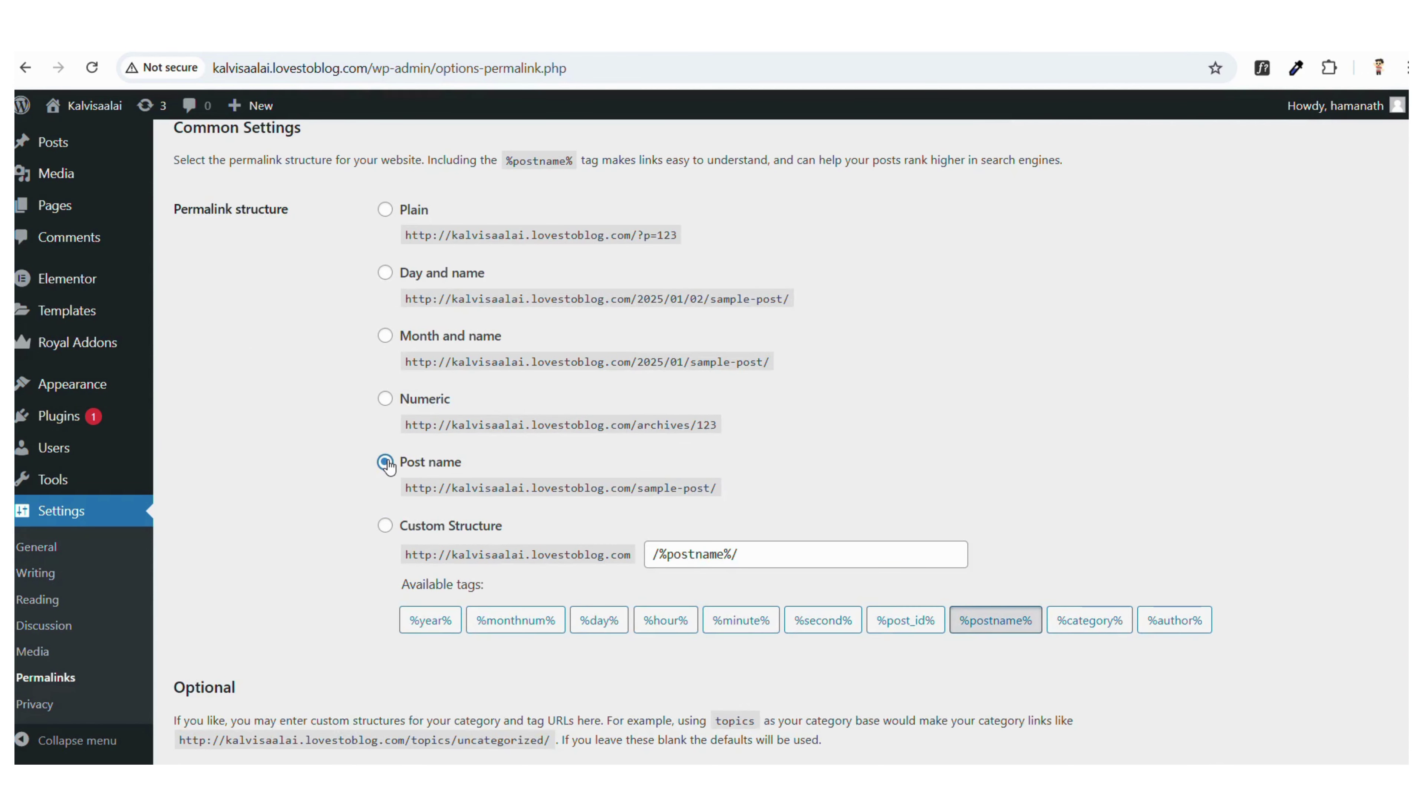
Step: Save the permalink settings with the Post name structure selected
scroll(476, 470, down, 3)
click(223, 678)
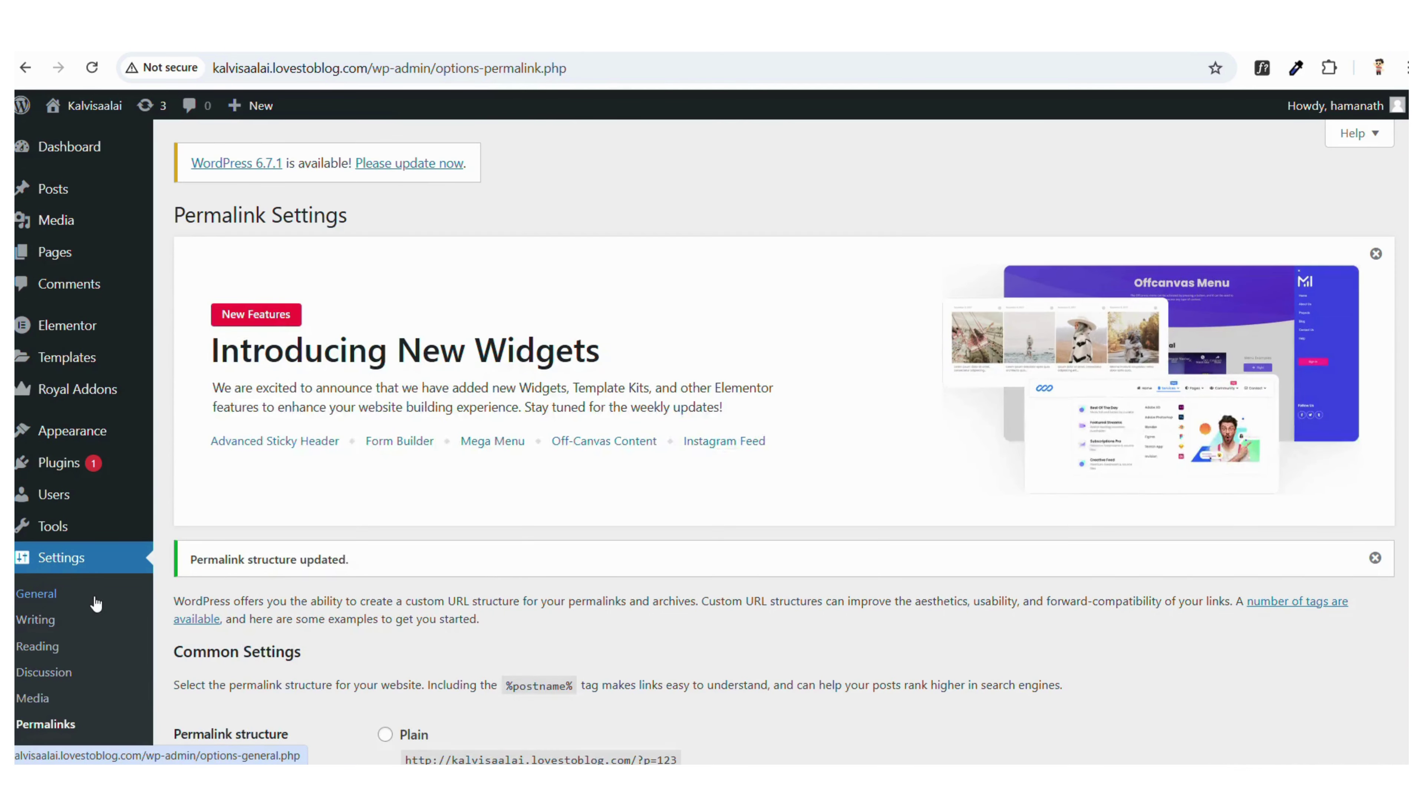
Step: Look over the site's existing pages in the Pages list and start a new page
click(73, 257)
scroll(461, 413, down, 3)
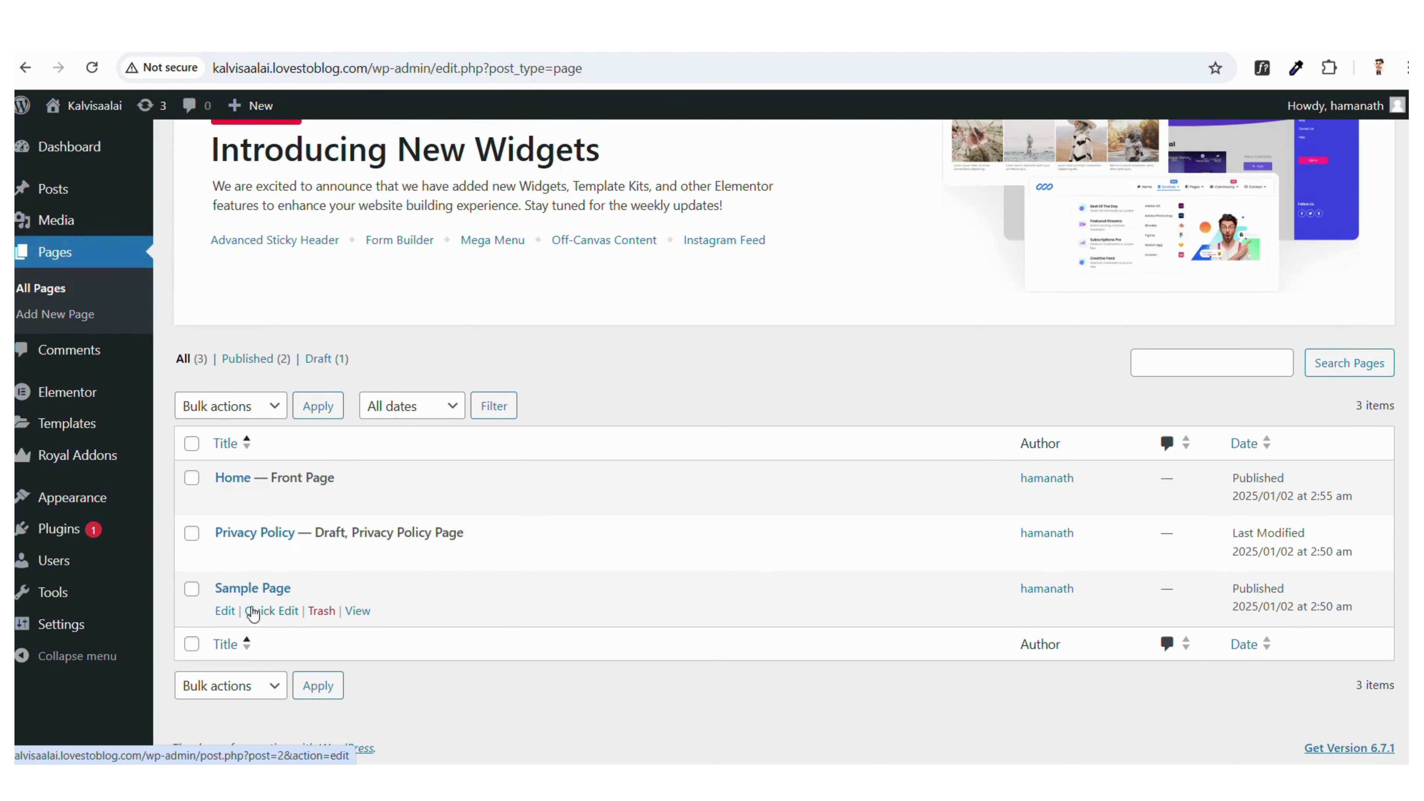
scroll(252, 611, up, 3)
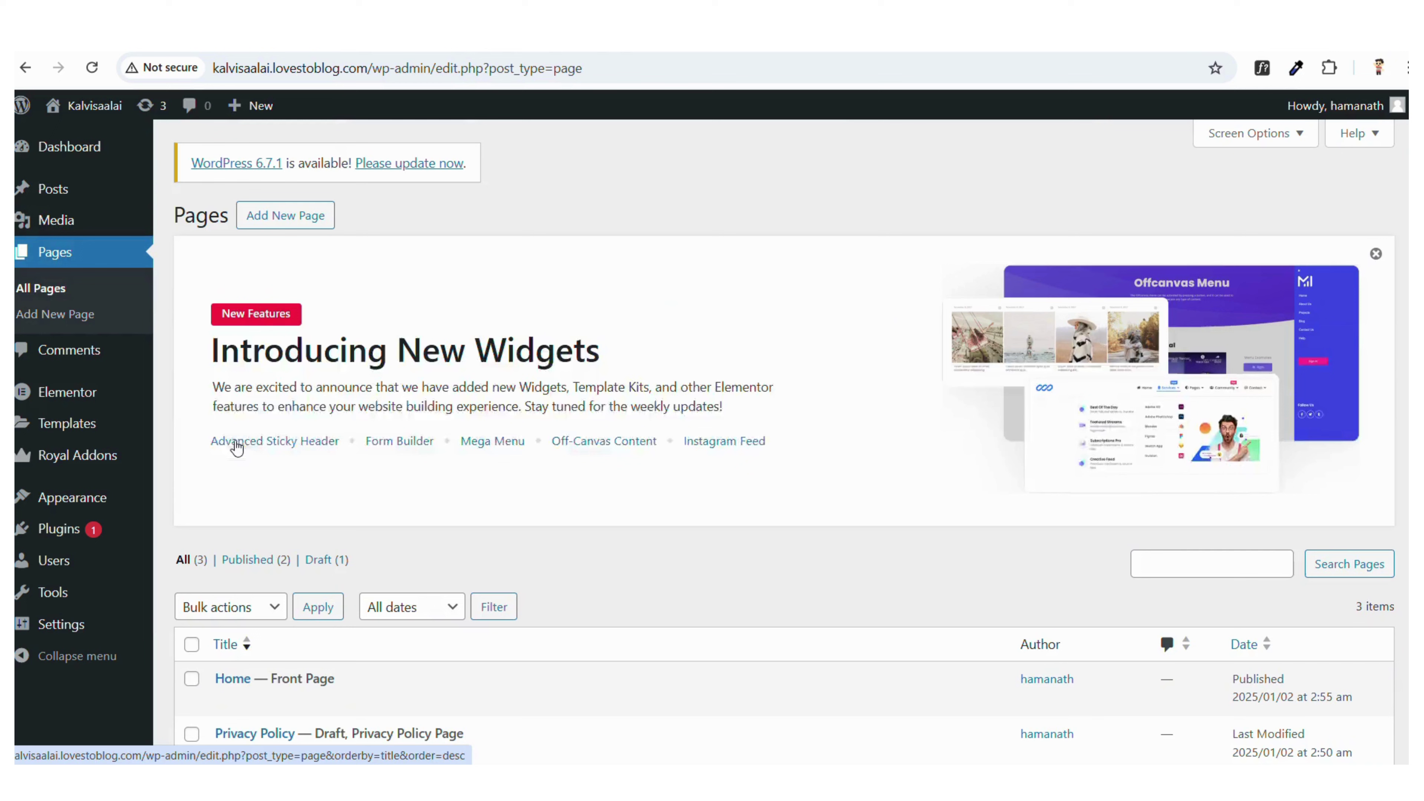
click(293, 215)
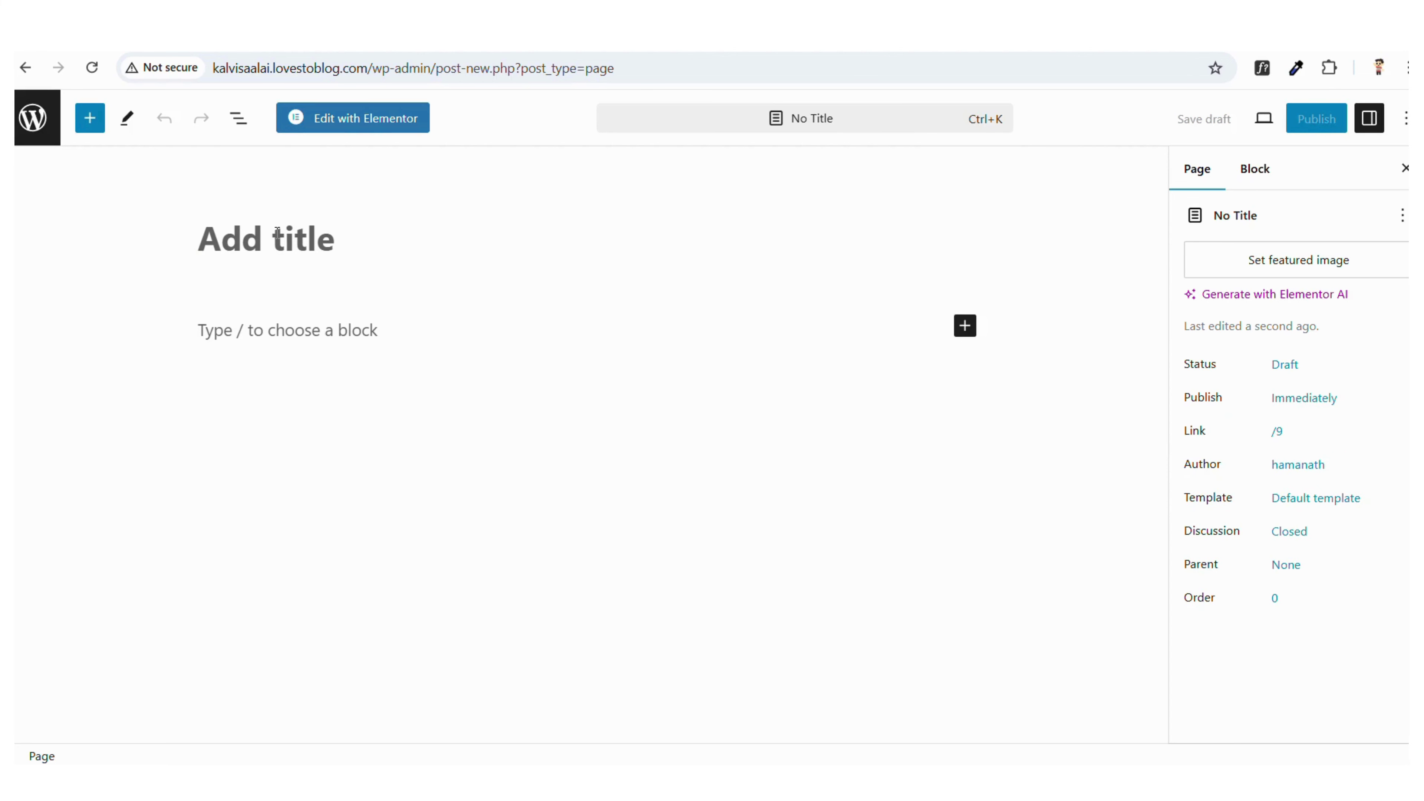
text(HO)
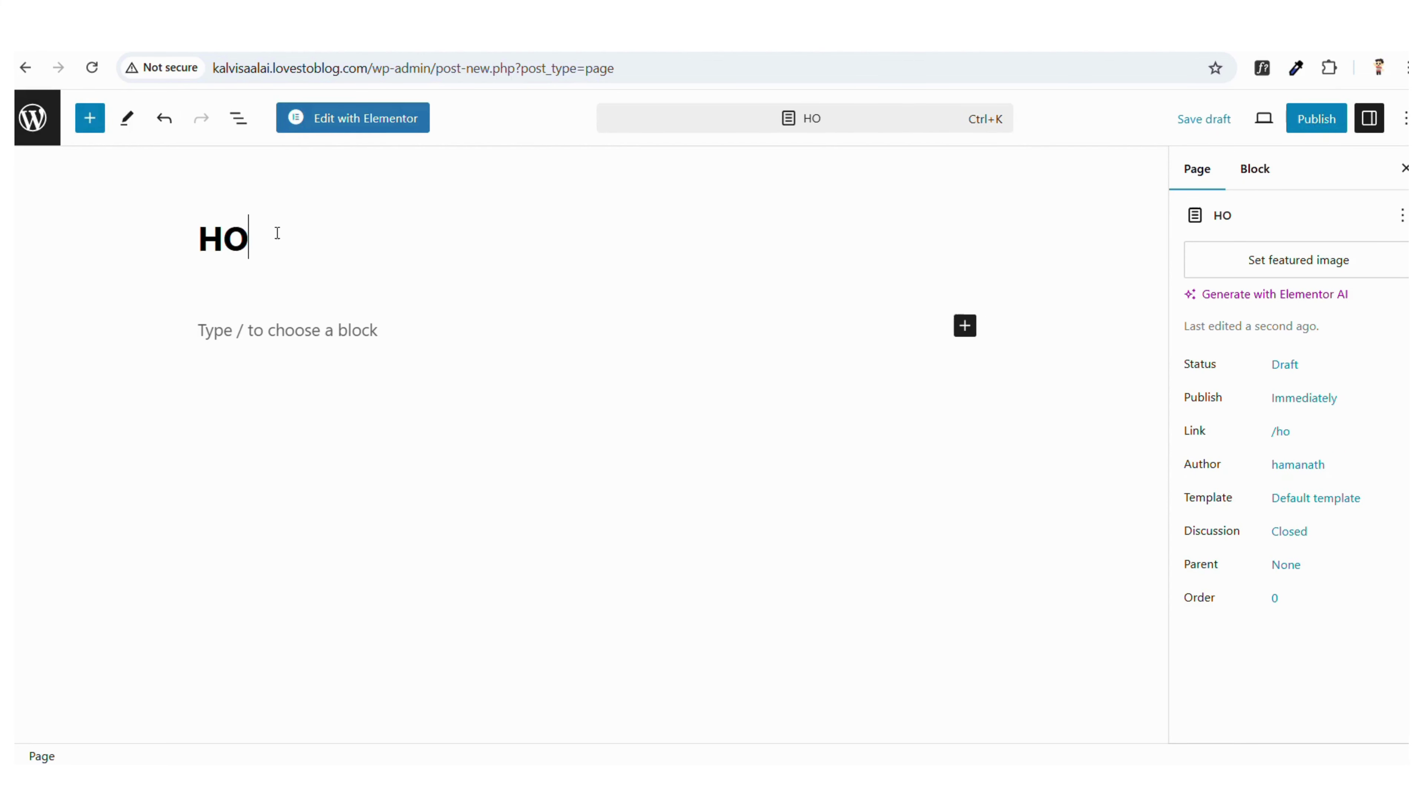
key(BackSpace)
text(ome)
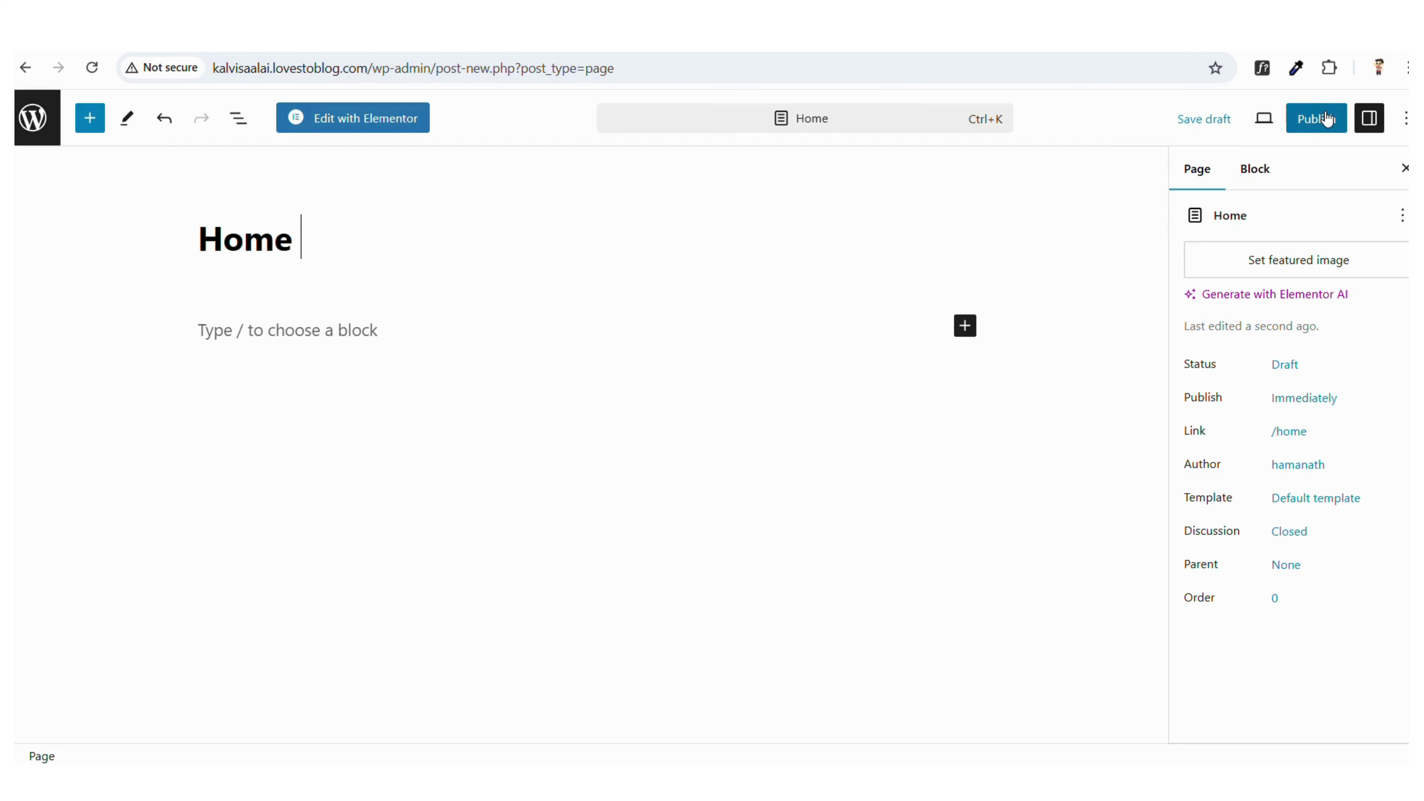
key(BackSpace)
key(BackSpace)
key(BackSpace)
key(BackSpace)
key(BackSpace)
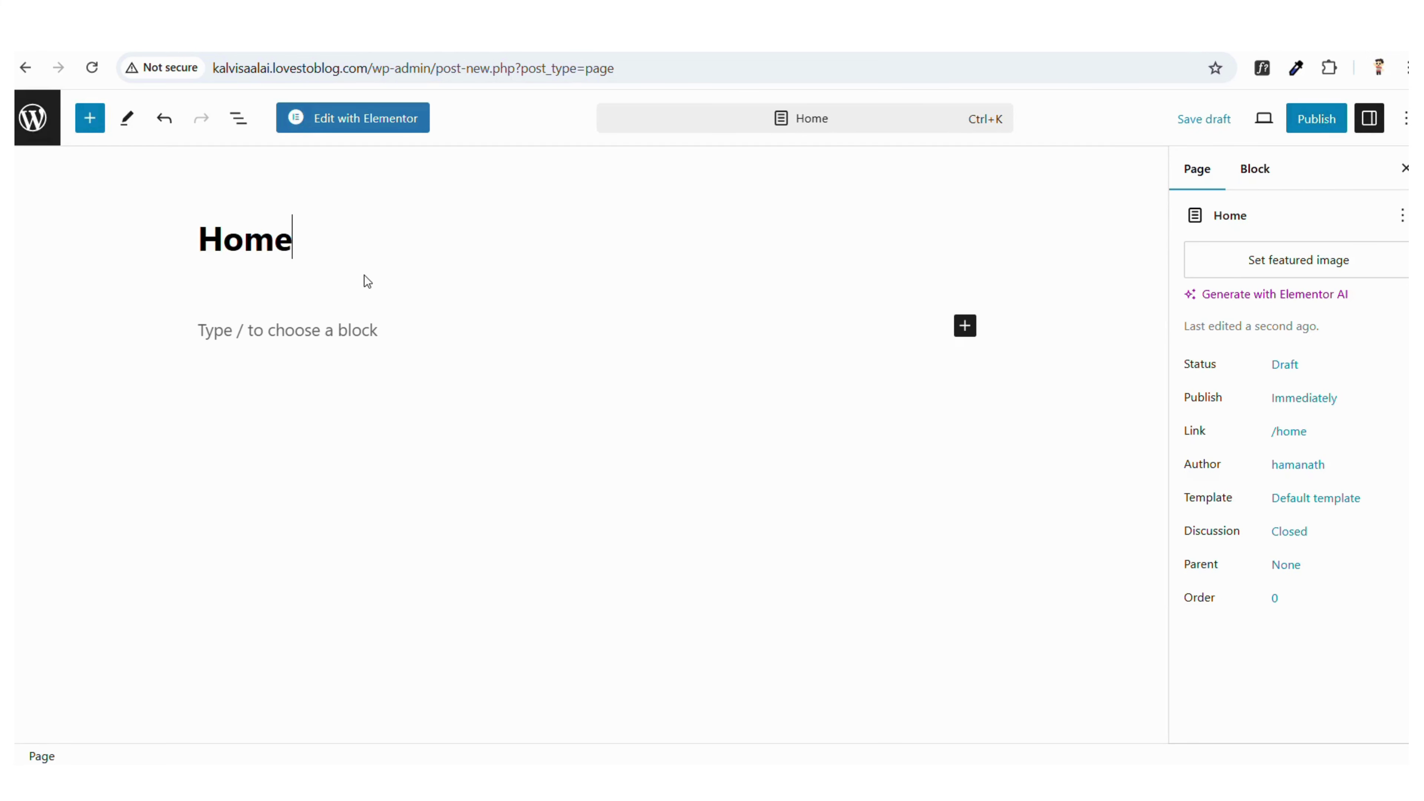
Step: Title the new page "About us" and publish it with public visibility
text(A)
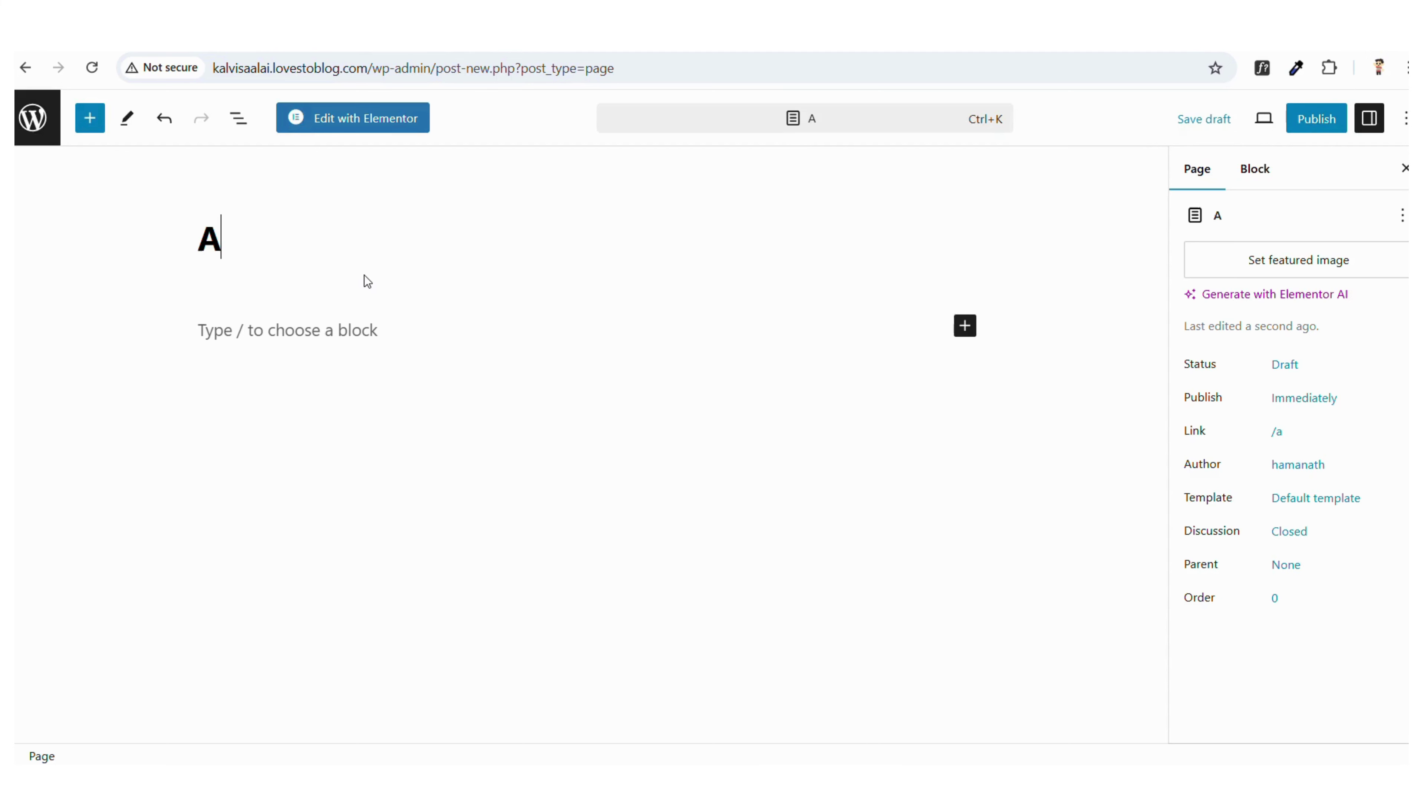
text(bout us)
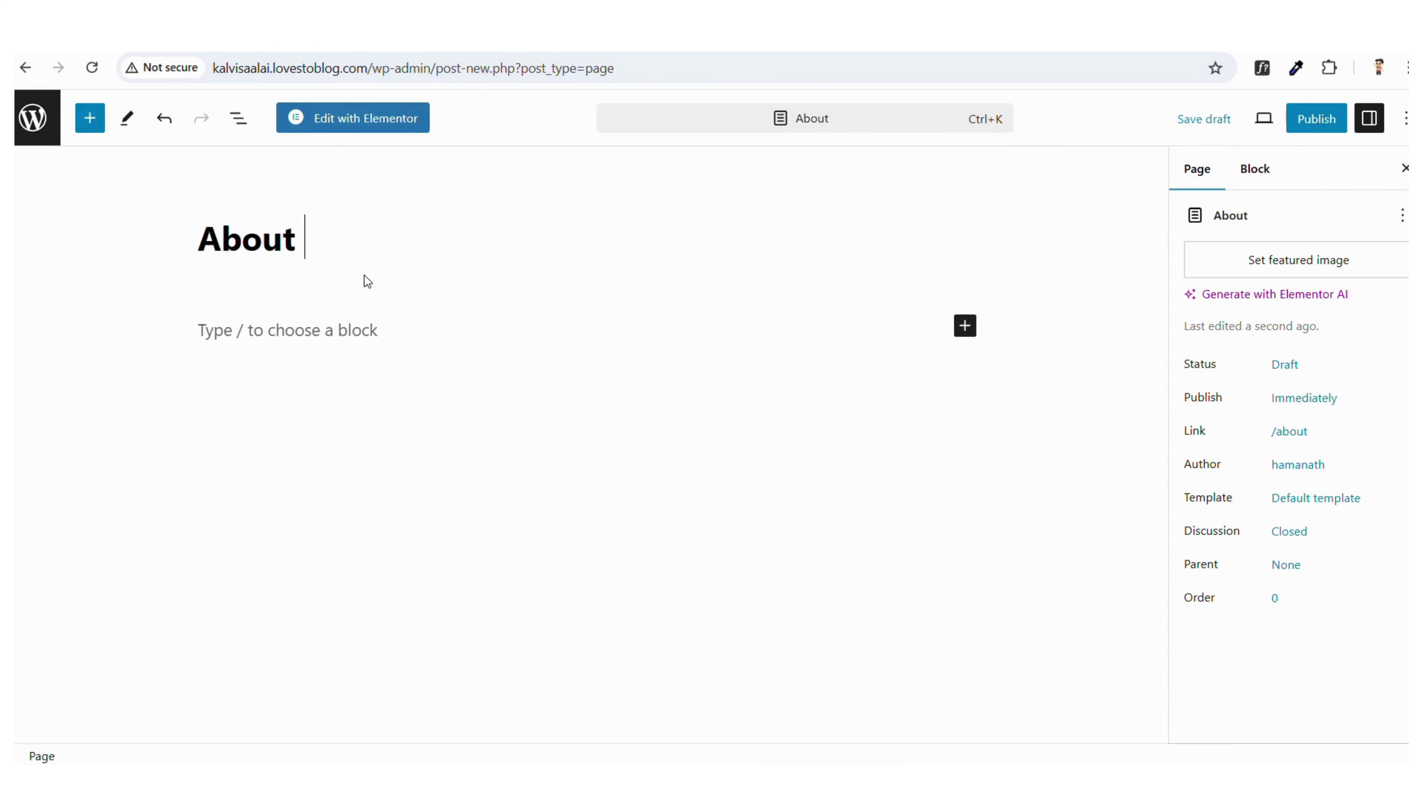
click(1323, 133)
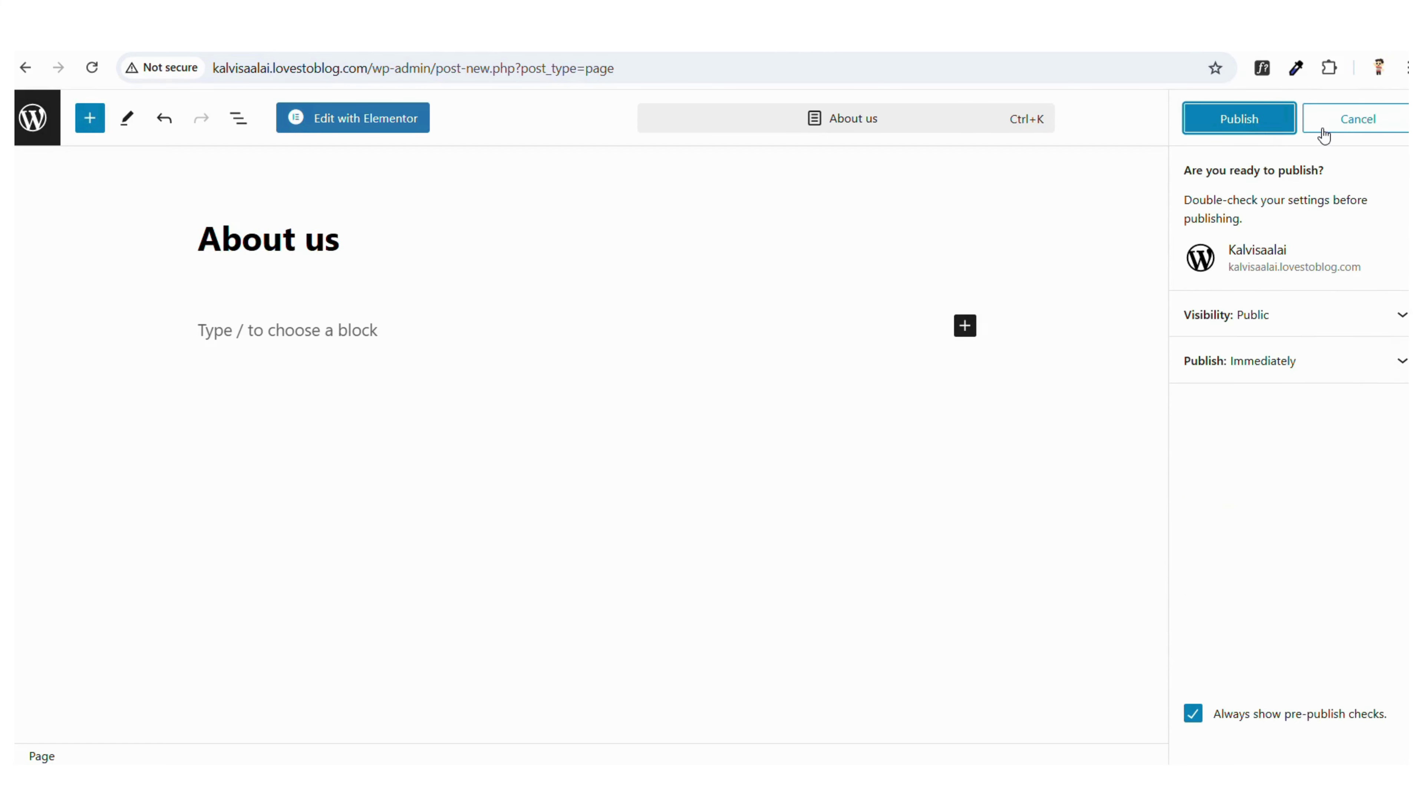
click(1258, 120)
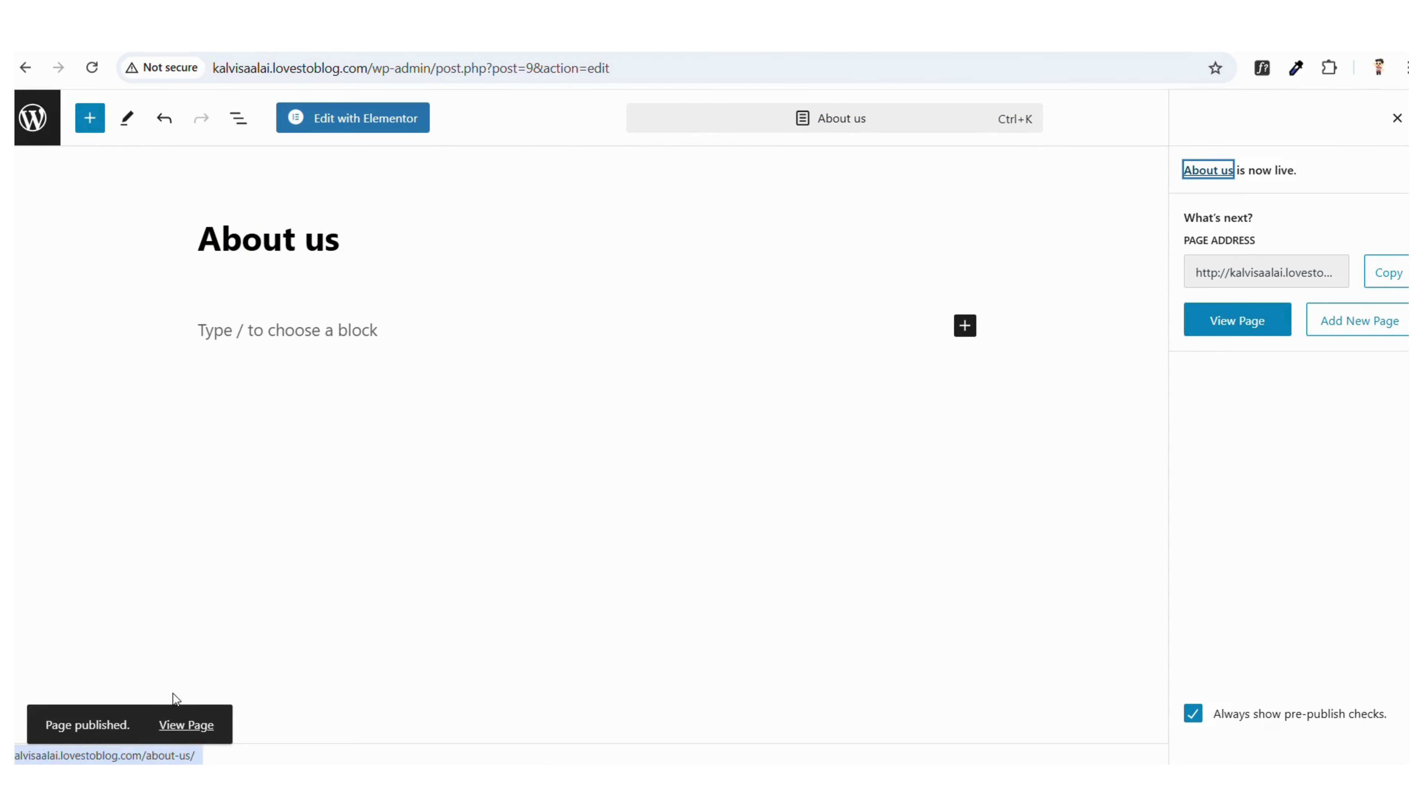
Step: Return to the Pages list and check its entries, including the About us page
click(25, 67)
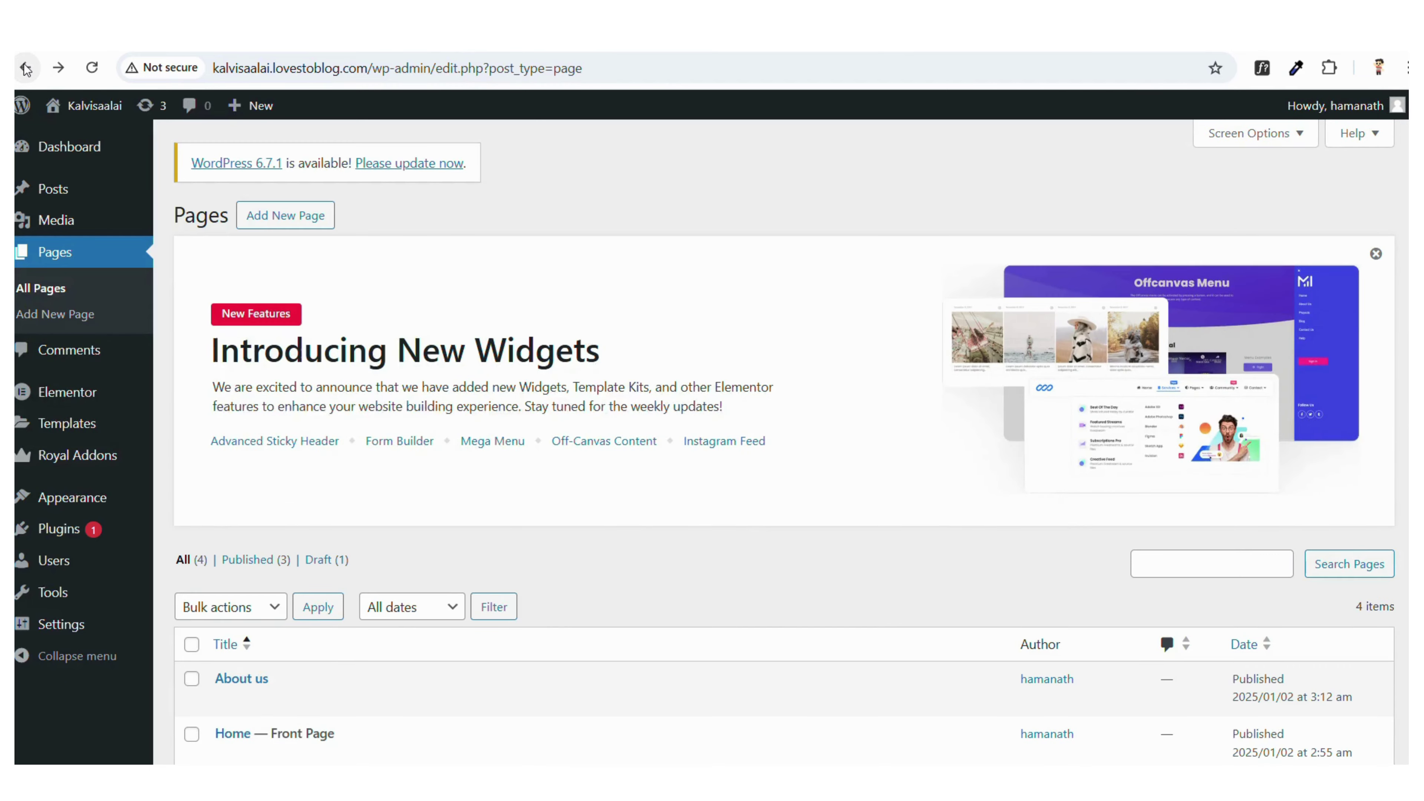
scroll(382, 448, down, 4)
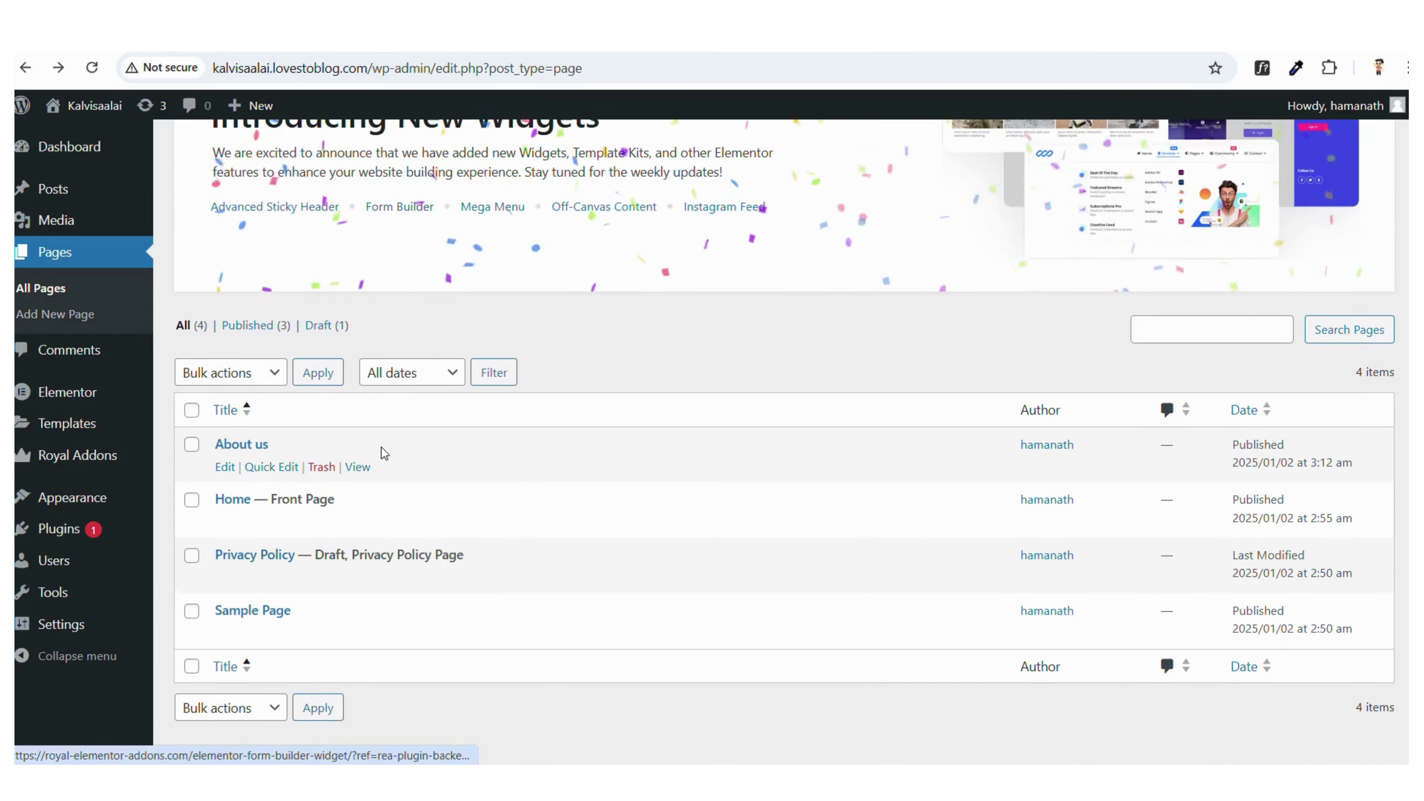
scroll(382, 448, up, 4)
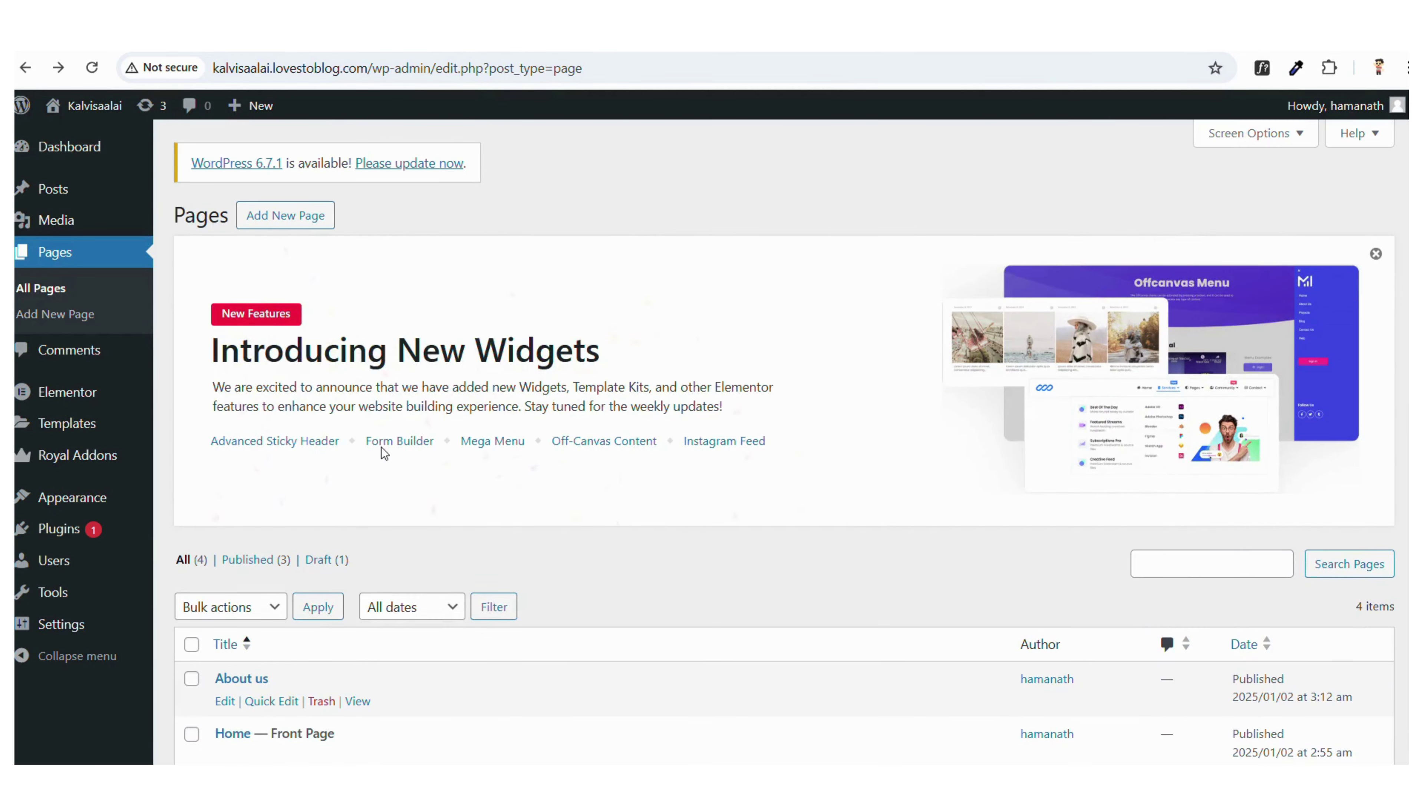
Step: Delete the inactive Twenty Twenty-Four theme from the installed themes and confirm the deletion
mouse_move(37, 522)
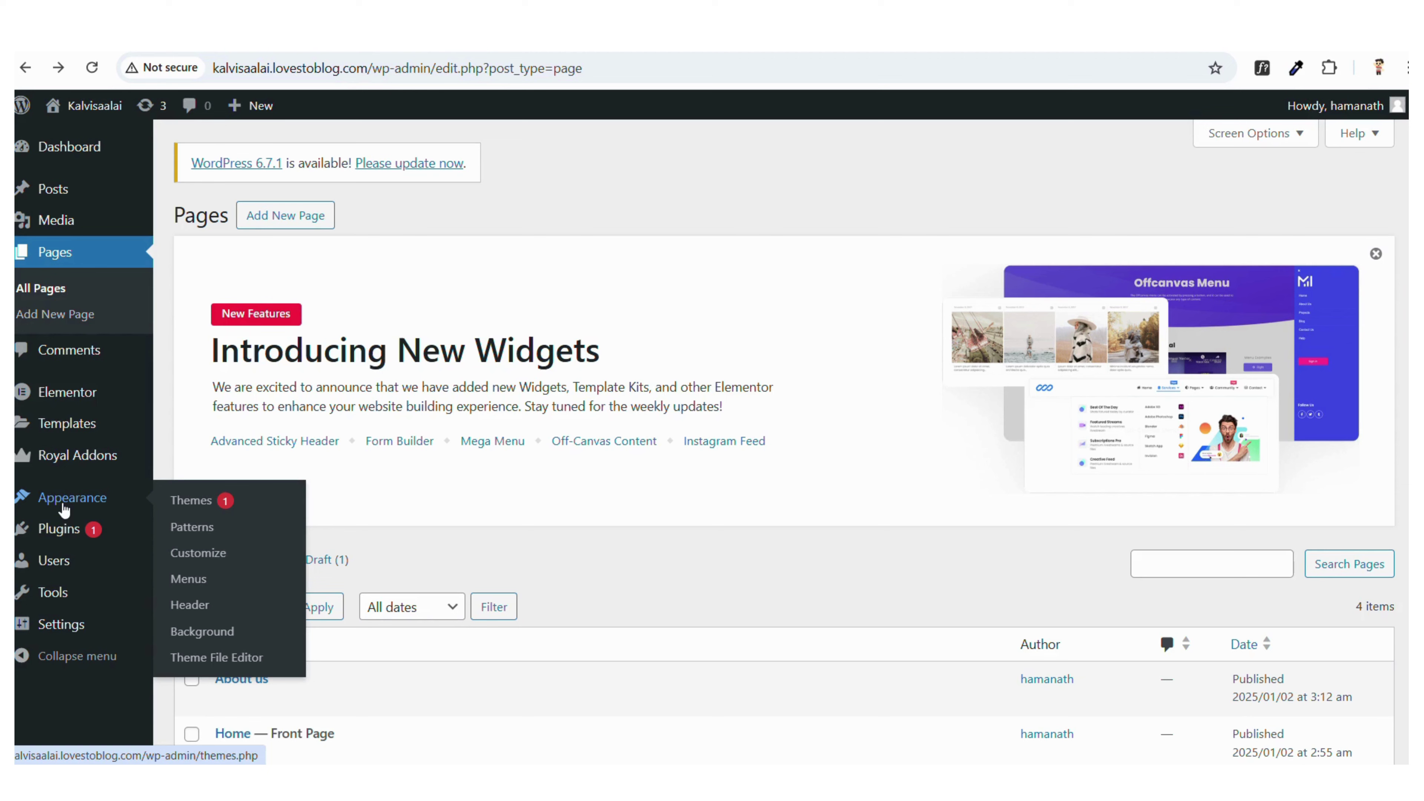
click(192, 498)
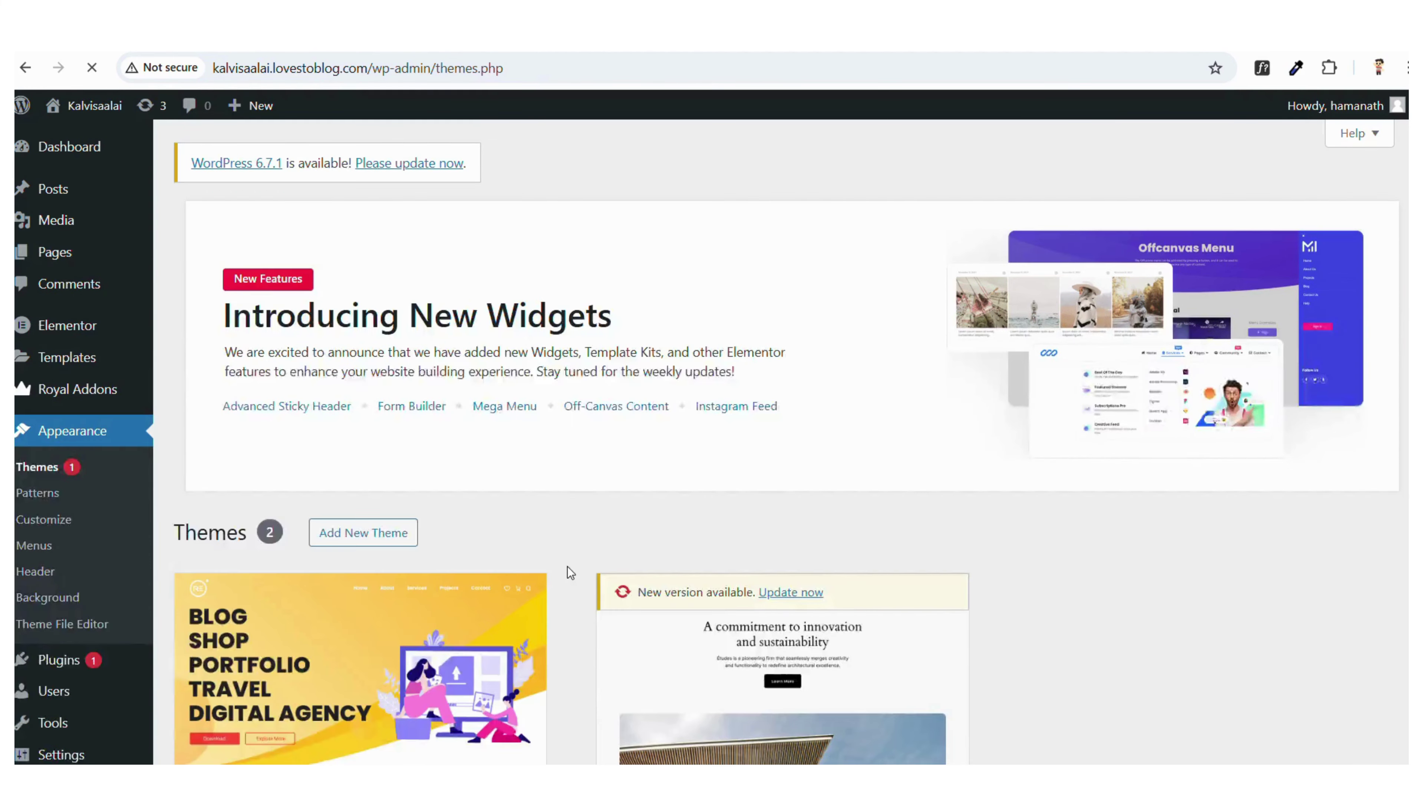
scroll(567, 569, down, 3)
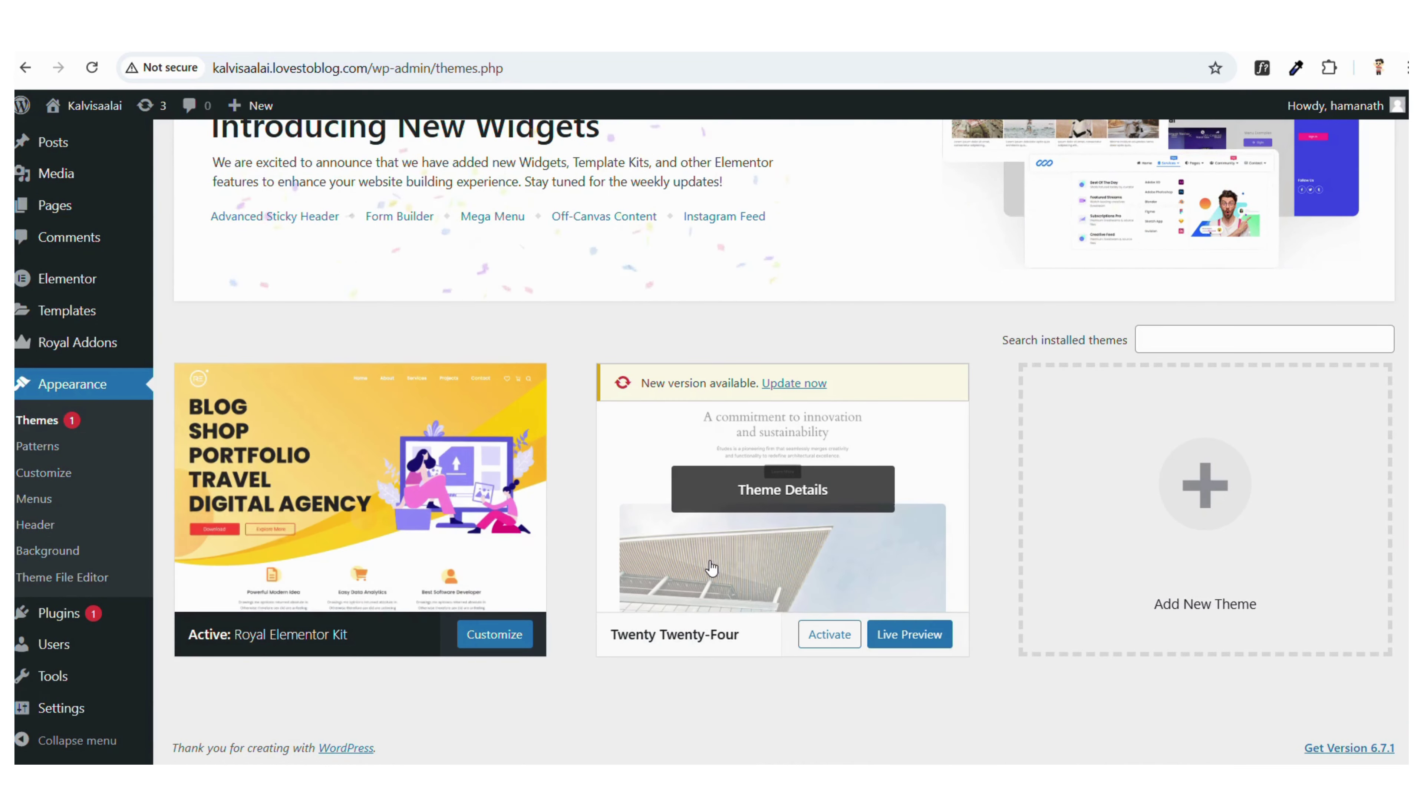
click(711, 567)
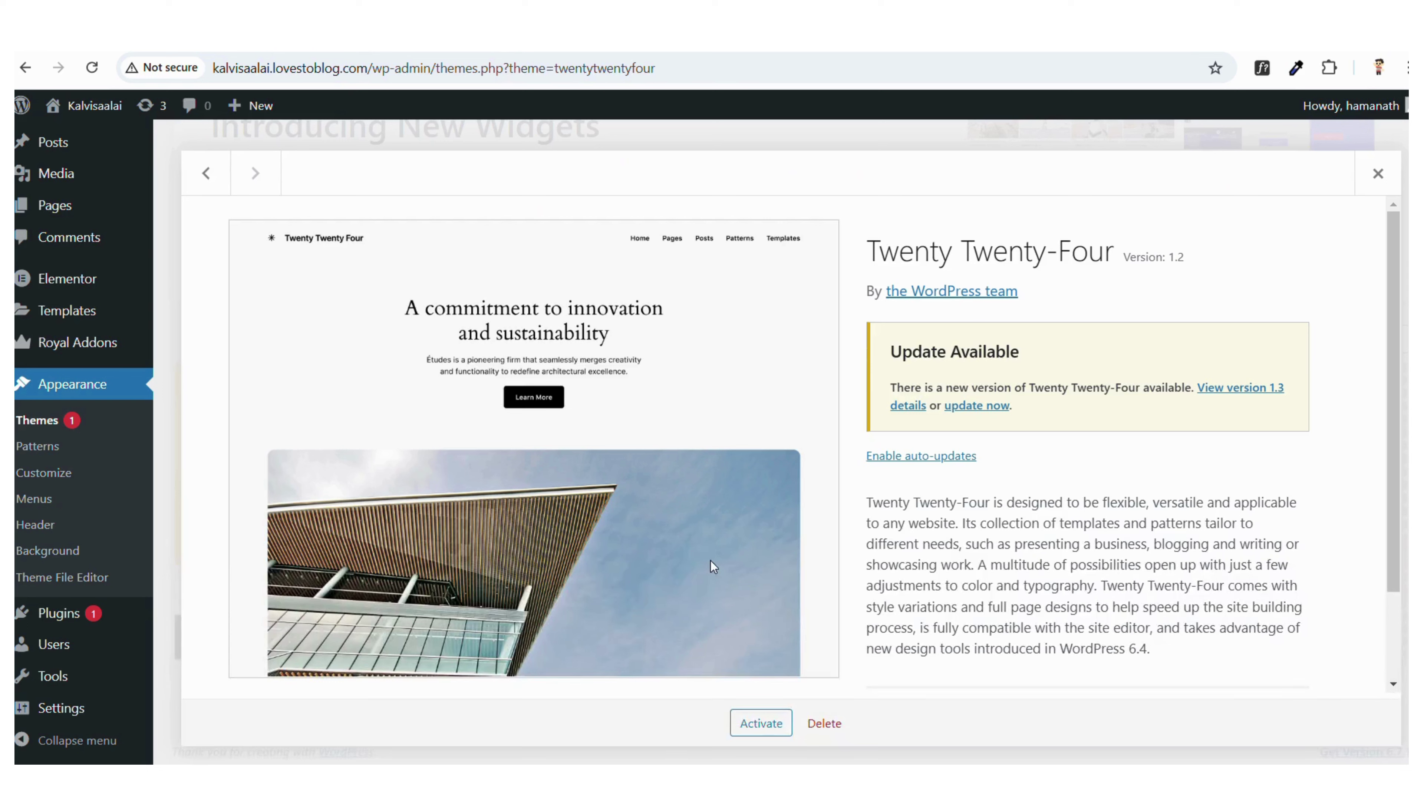
click(838, 728)
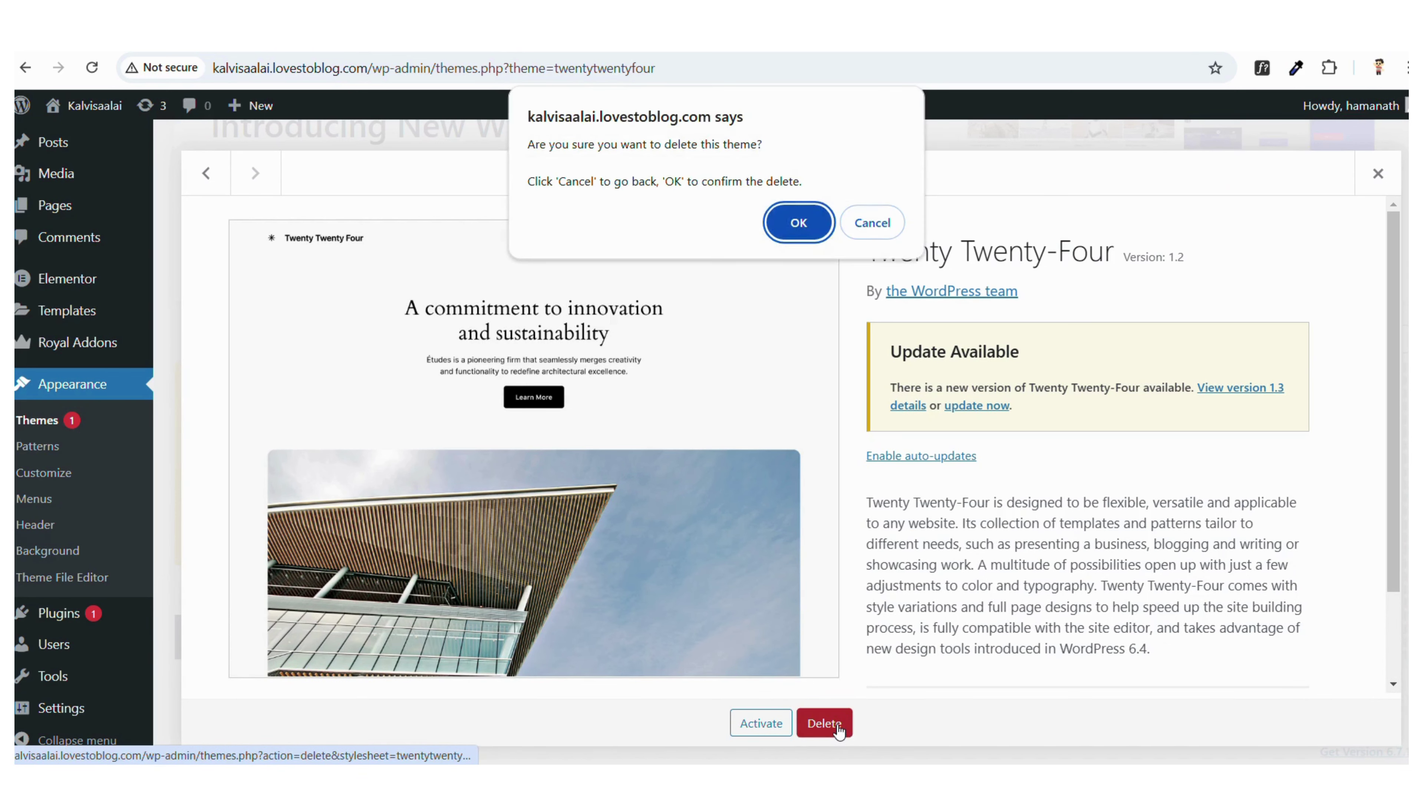
click(800, 220)
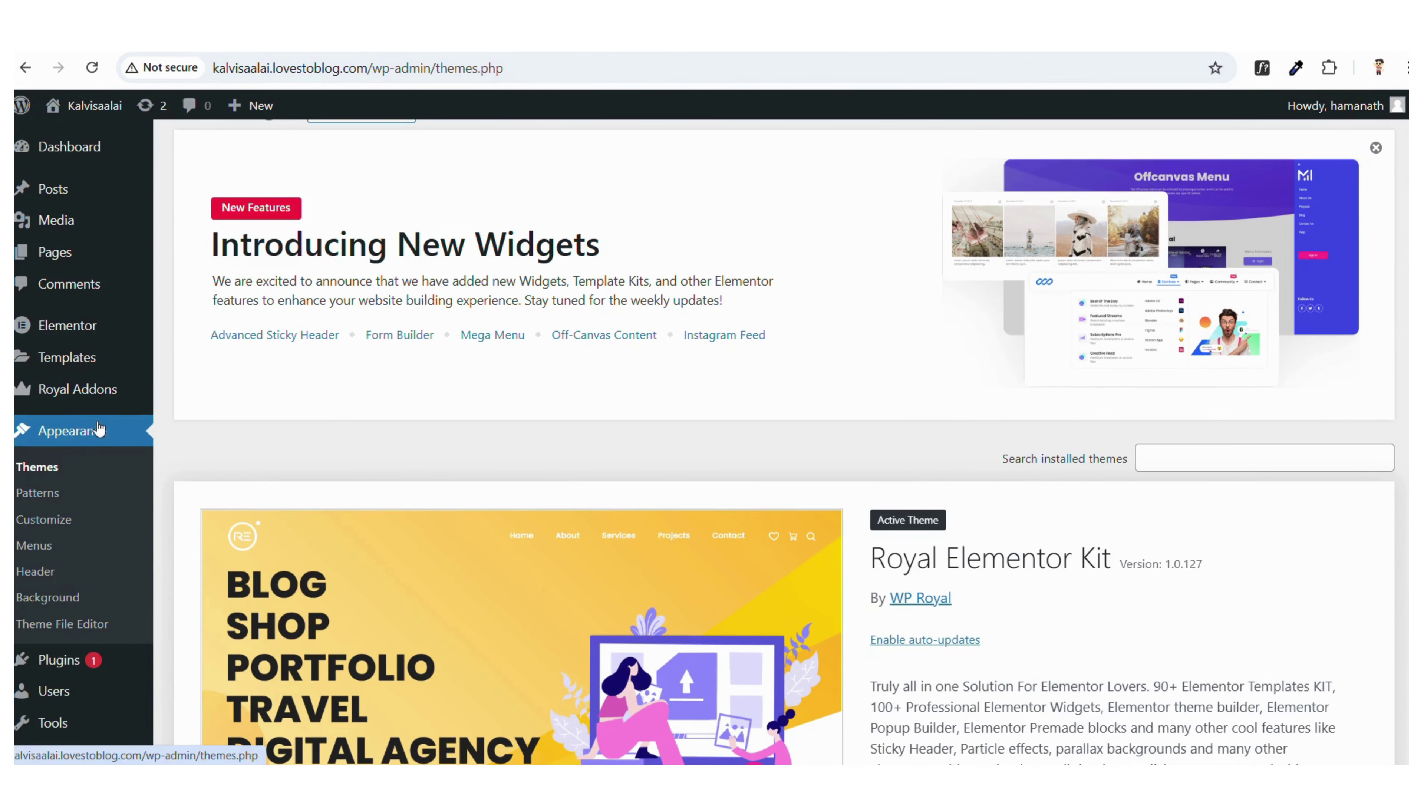
Step: Search the Add Themes directory for "royal elementor"
scroll(67, 430, up, 2)
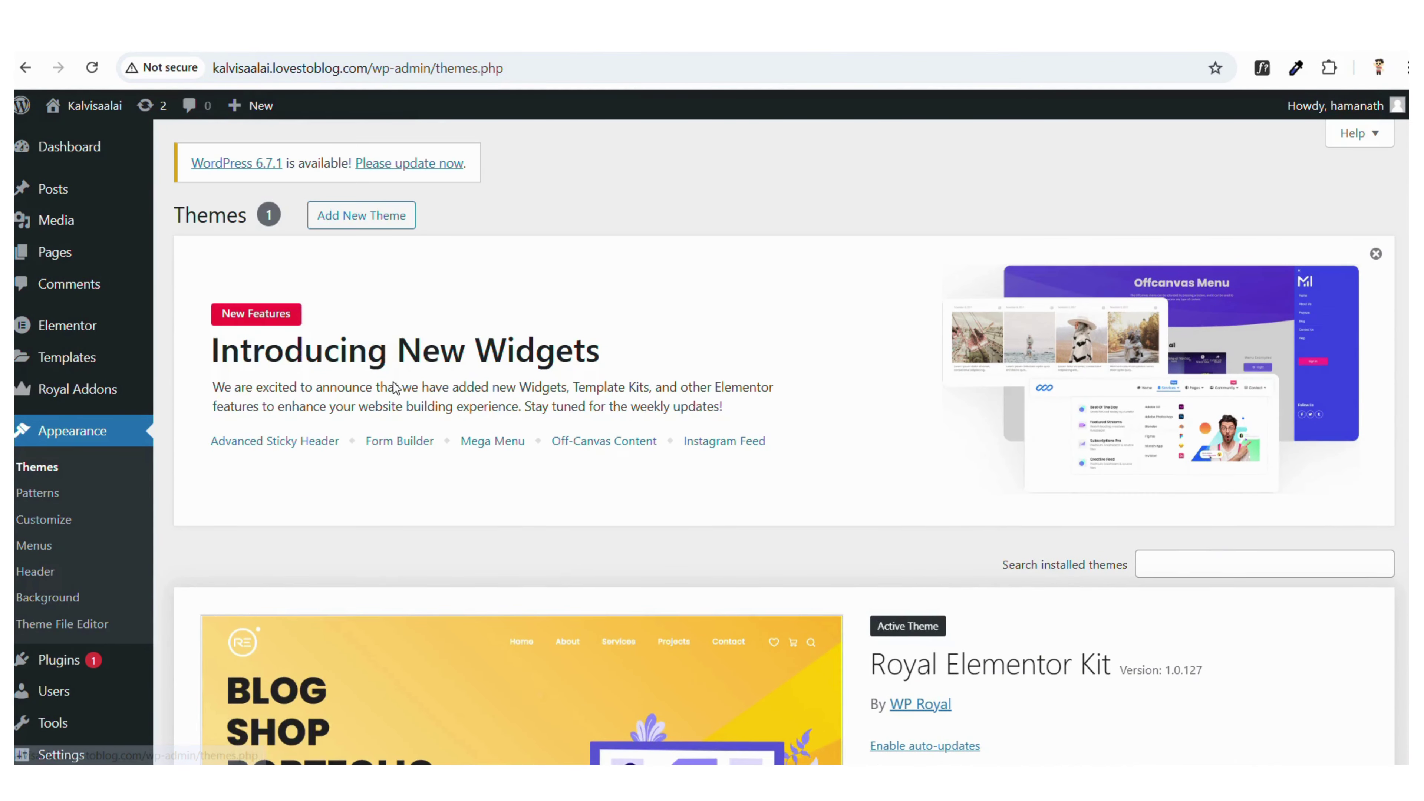
click(381, 231)
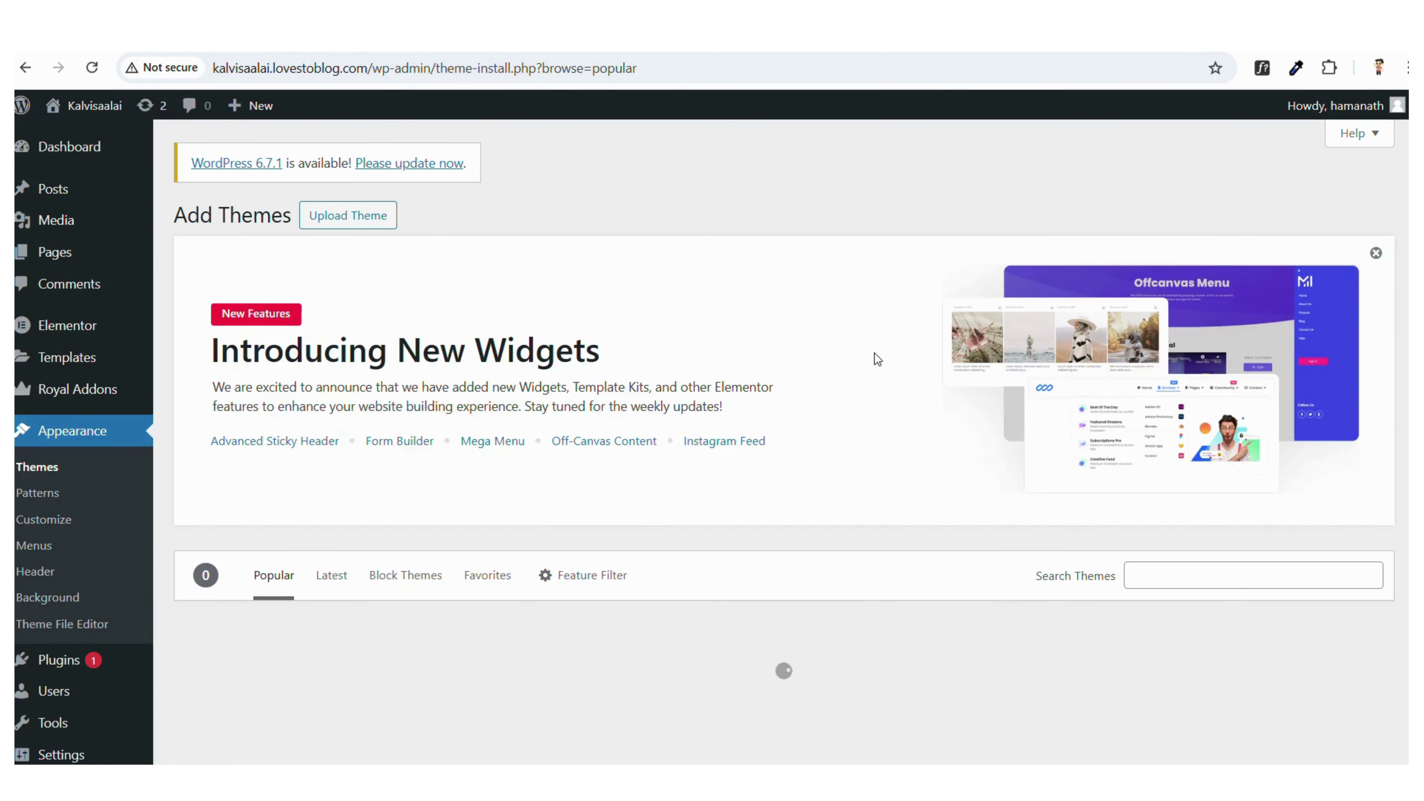
scroll(860, 462, down, 1)
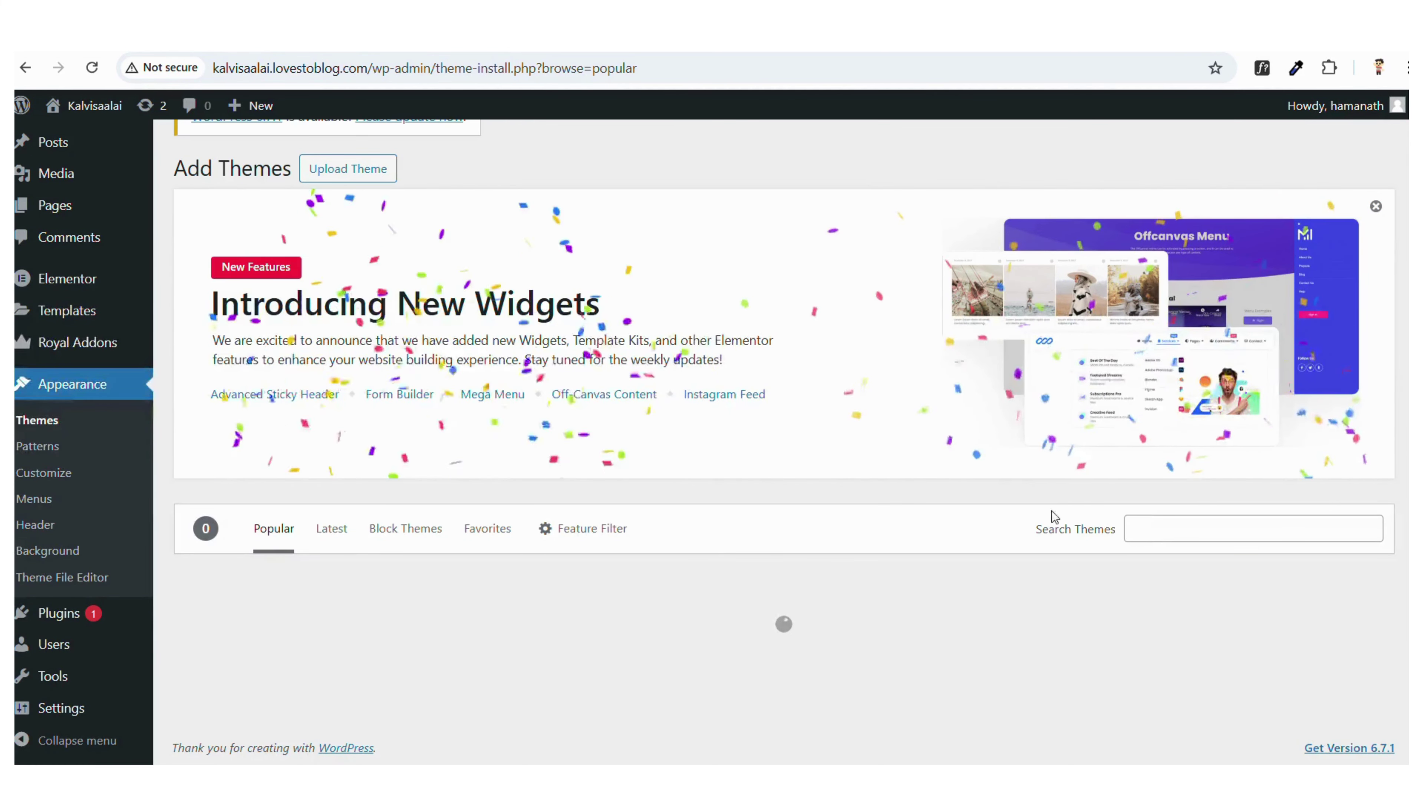
click(1151, 534)
text(roy)
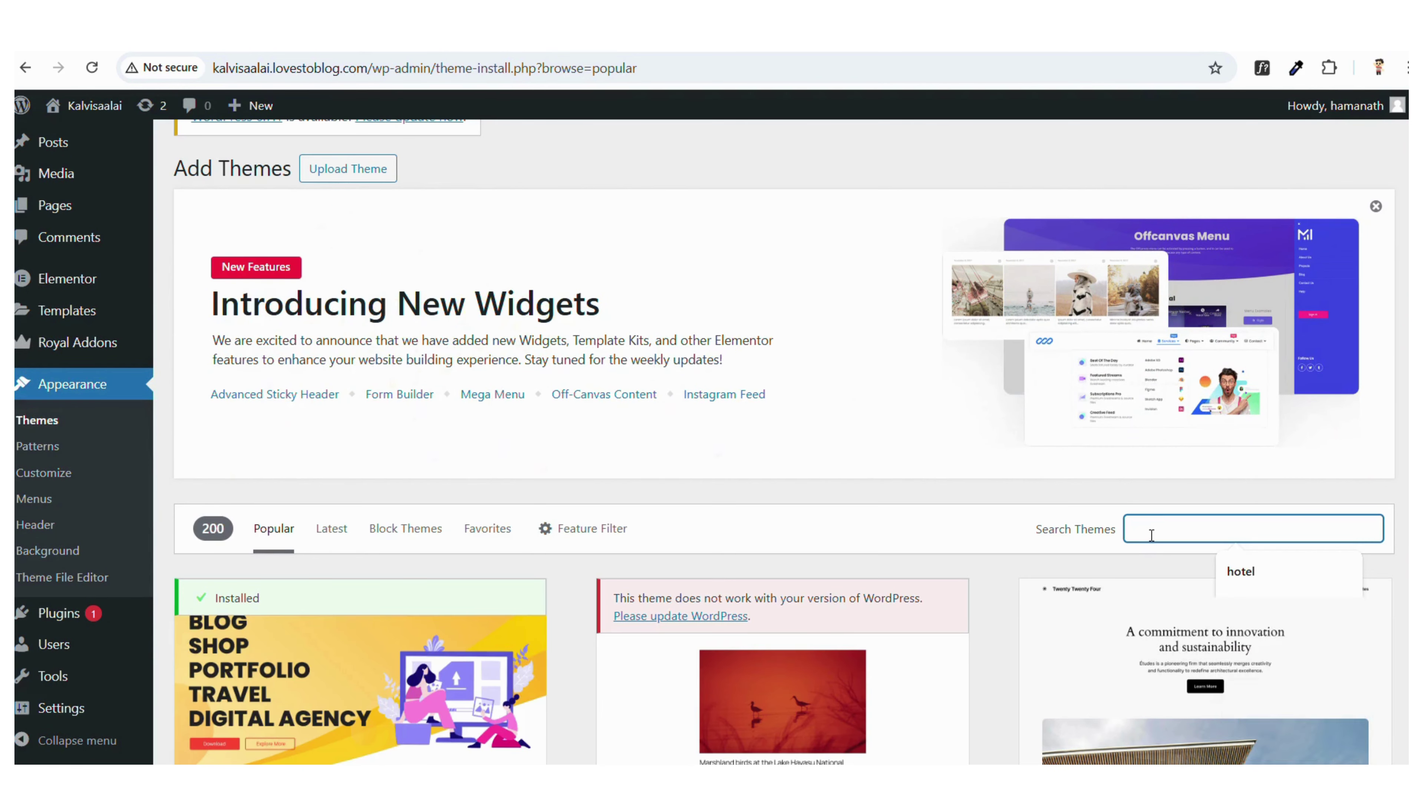
text(al m)
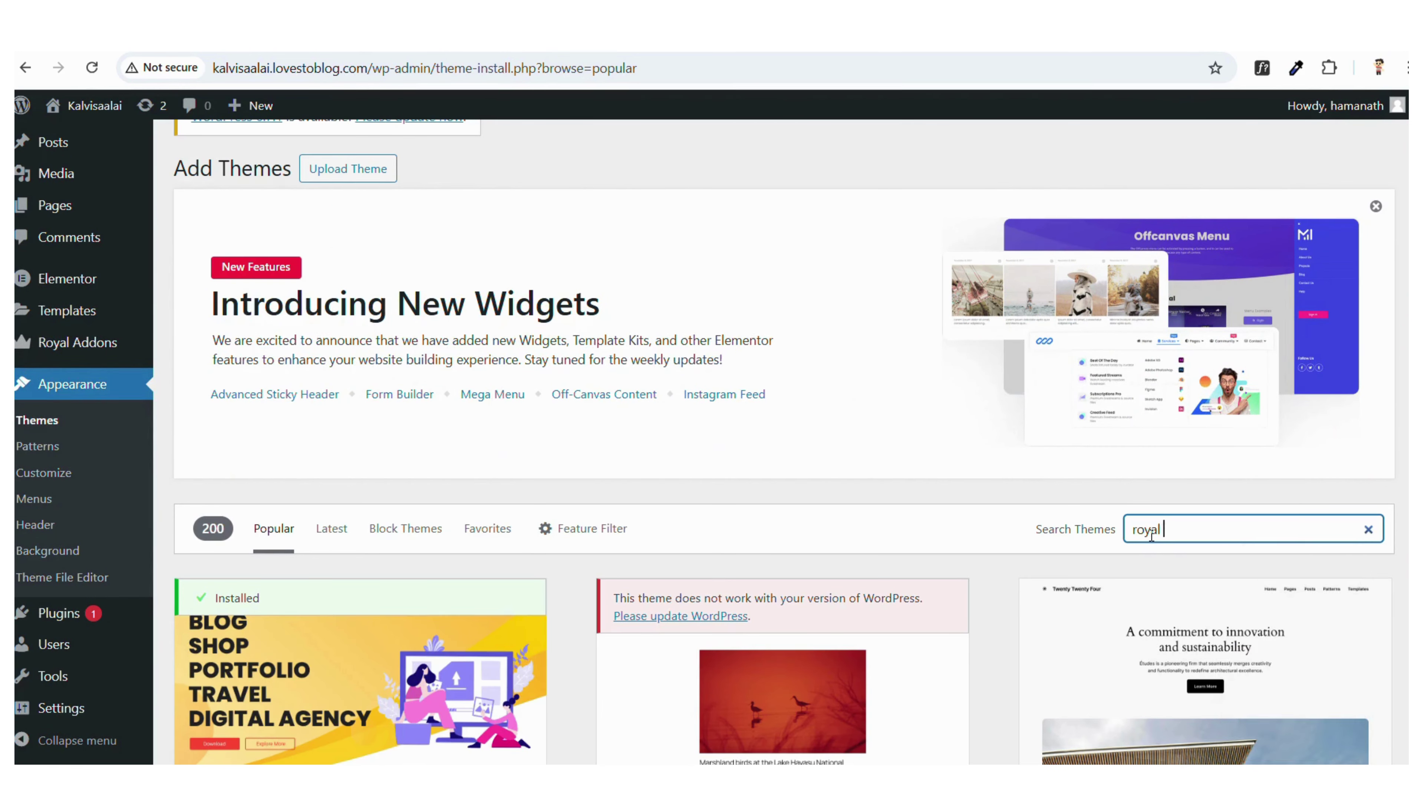
key(BackSpace)
key(BackSpace)
text(el)
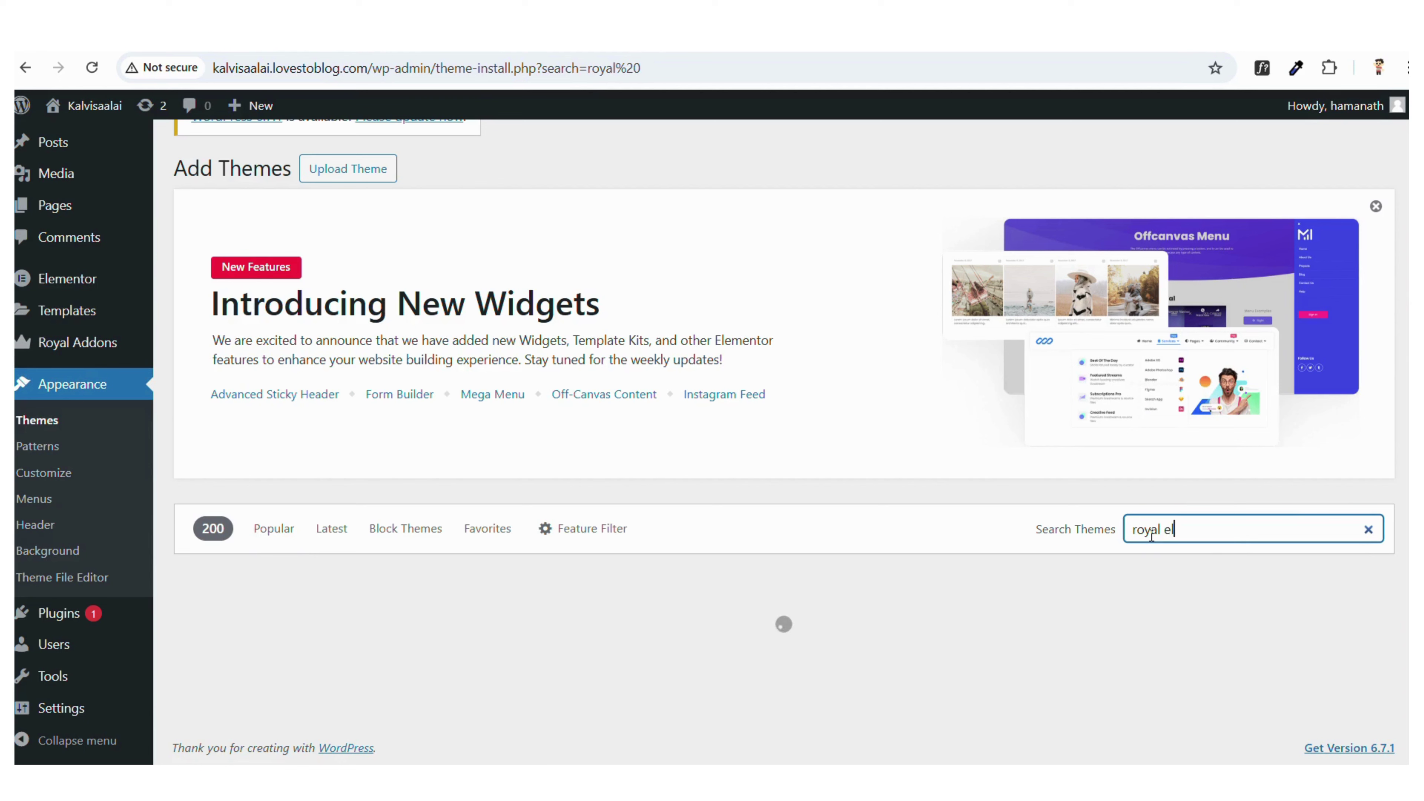
text(eme)
text(or)
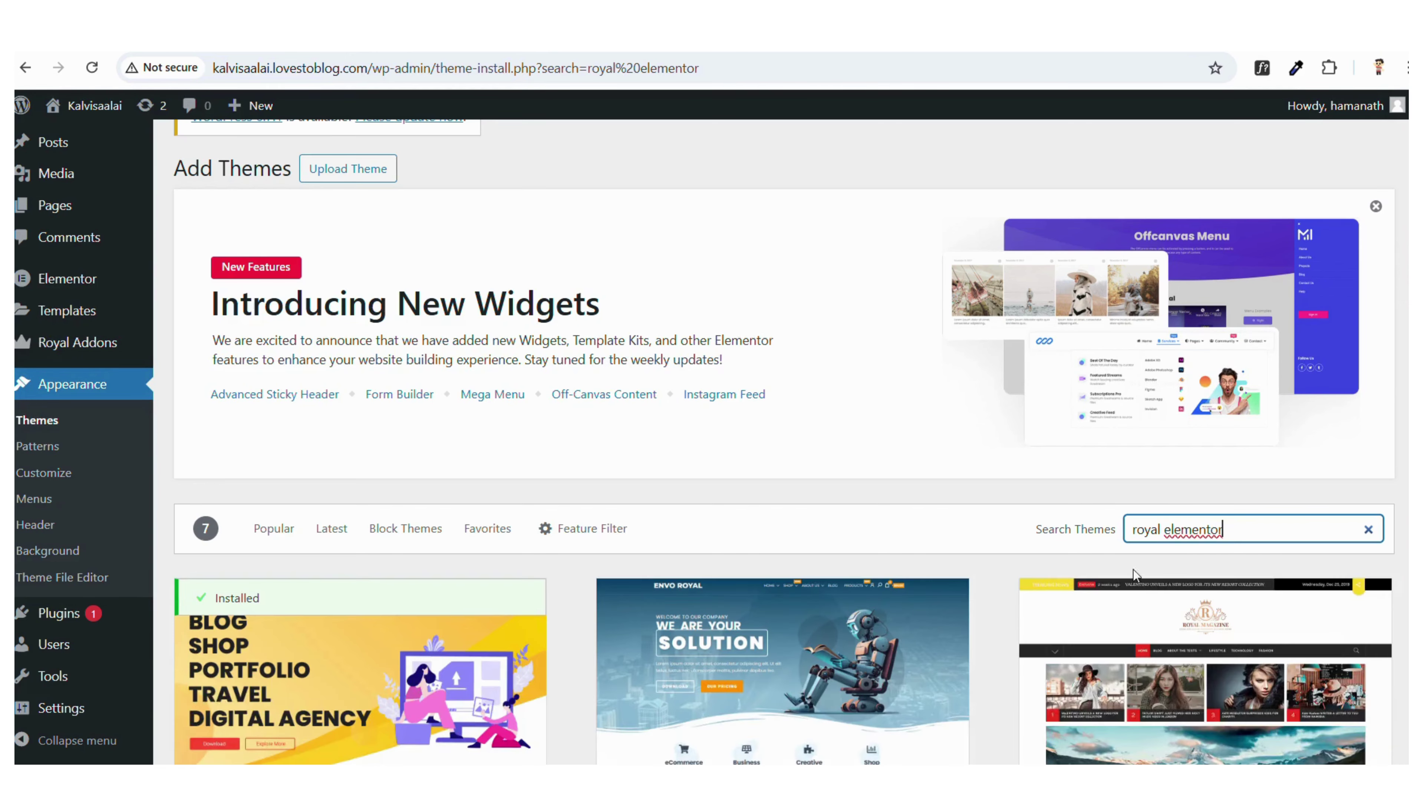
Step: Browse the theme search results, checking the Royal Elementor Kit entry and the other listed themes
scroll(900, 556, down, 8)
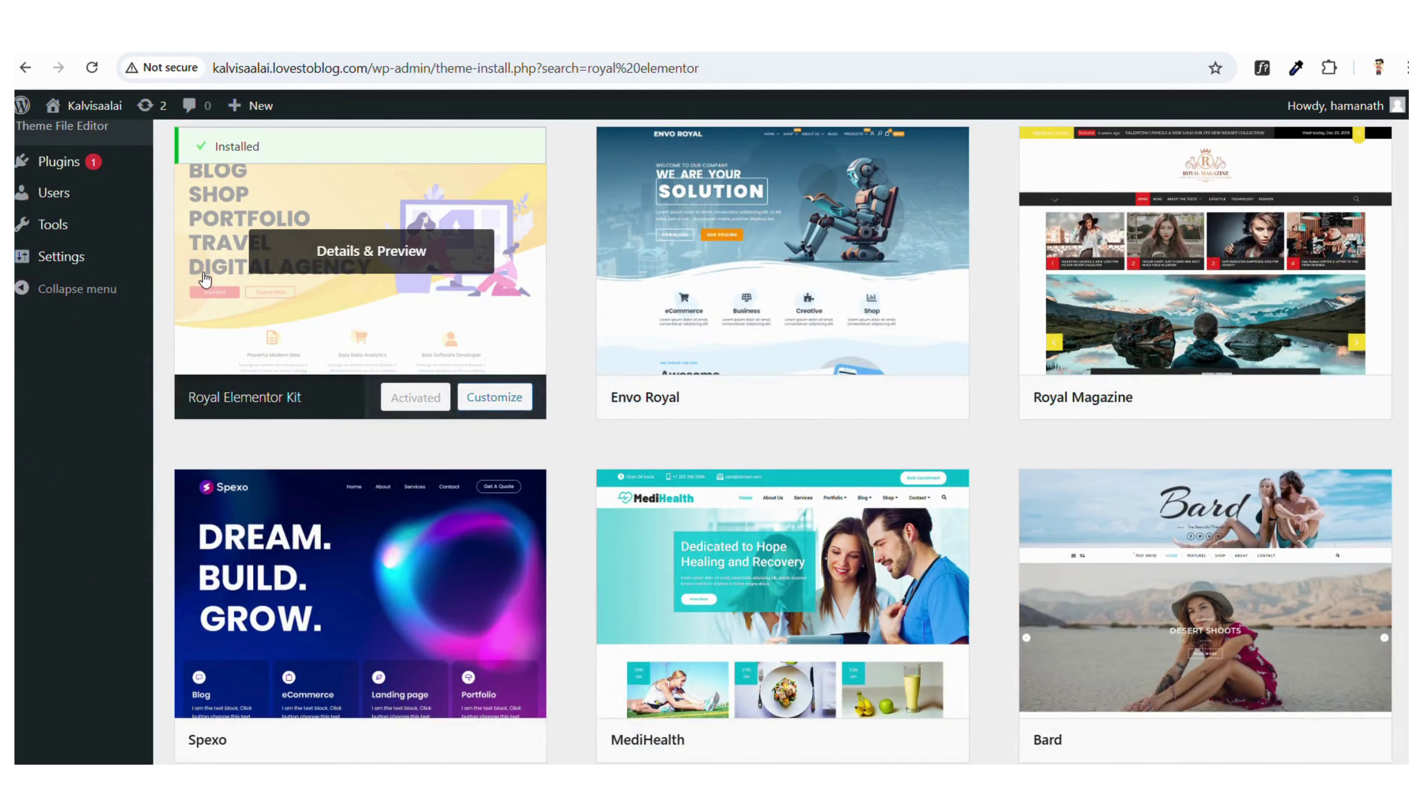
scroll(205, 278, up, 1)
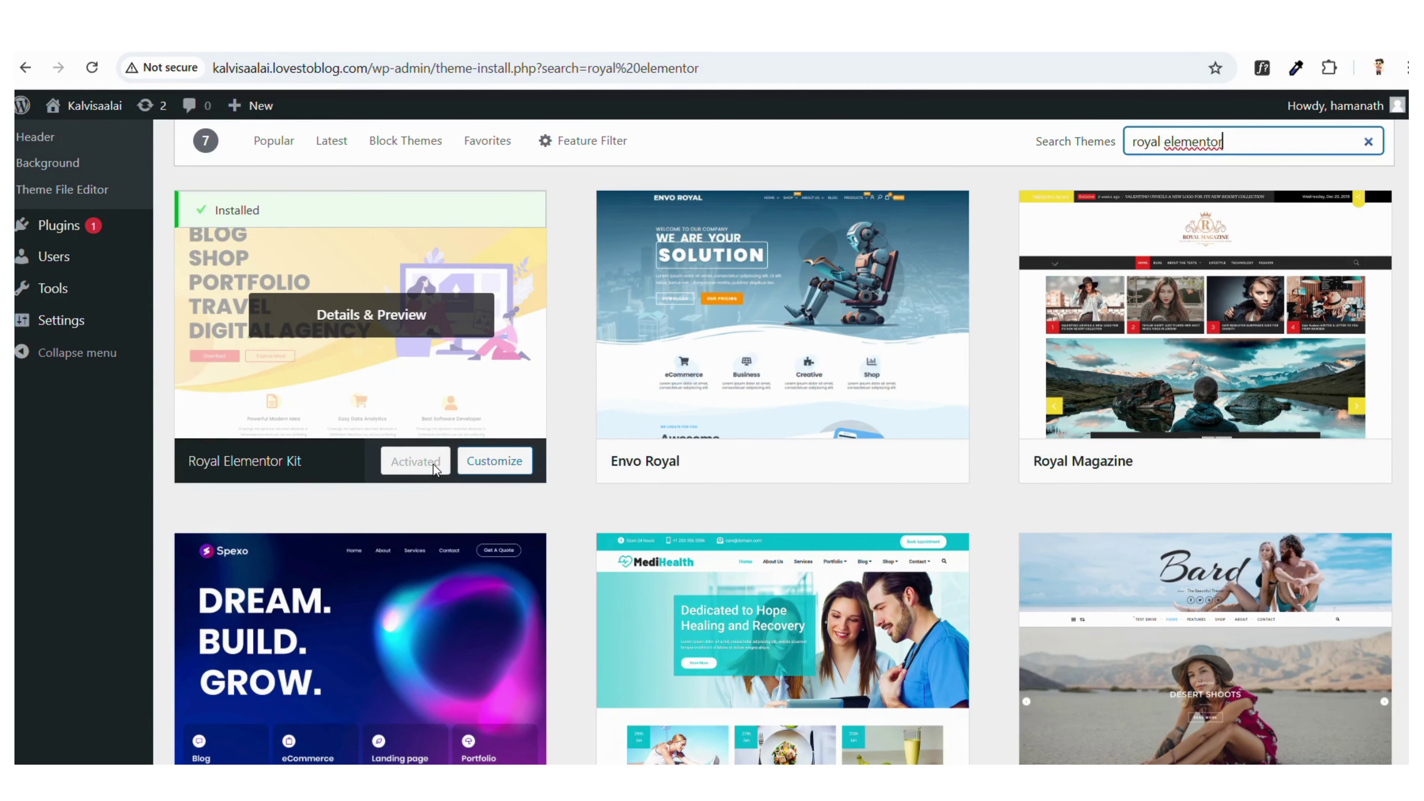
scroll(423, 458, up, 7)
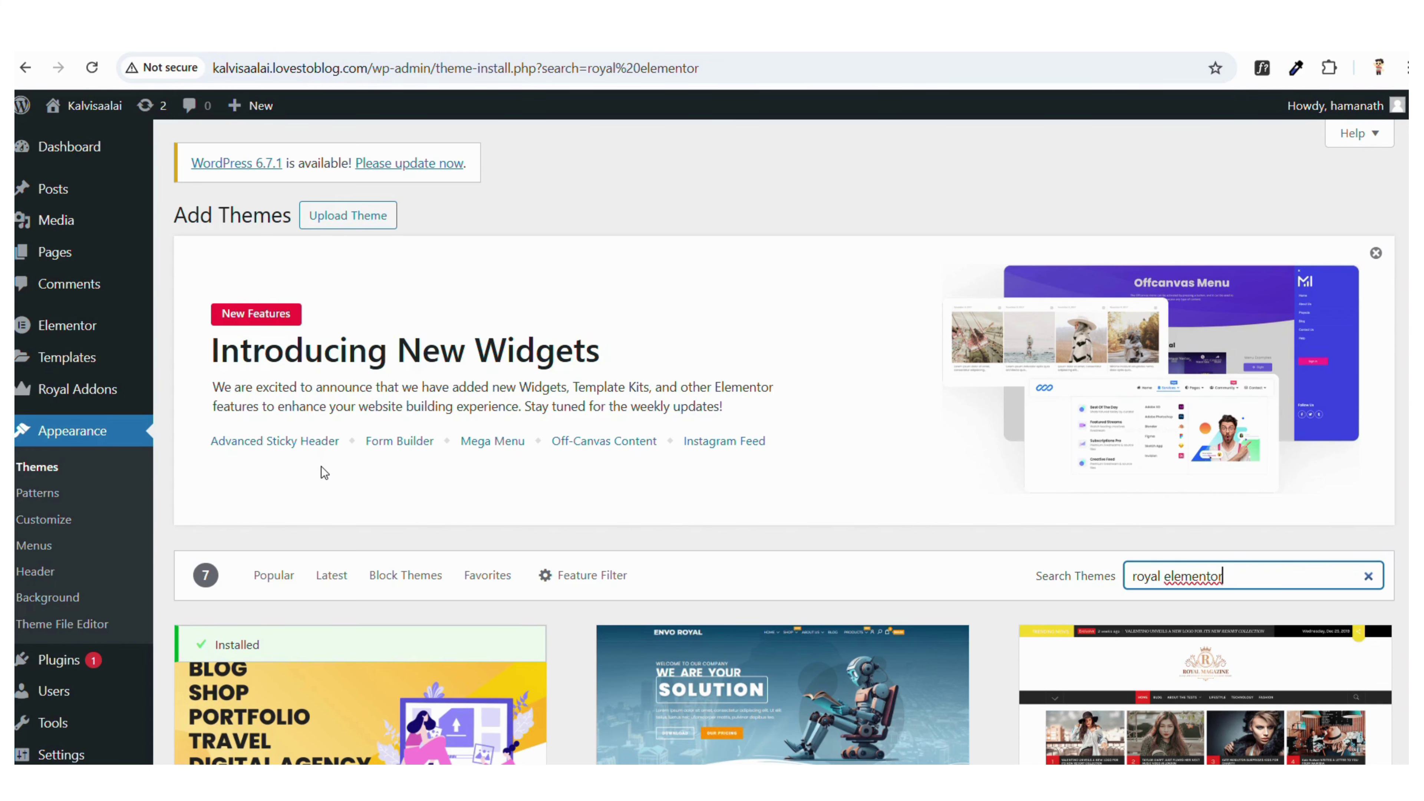
scroll(493, 448, down, 10)
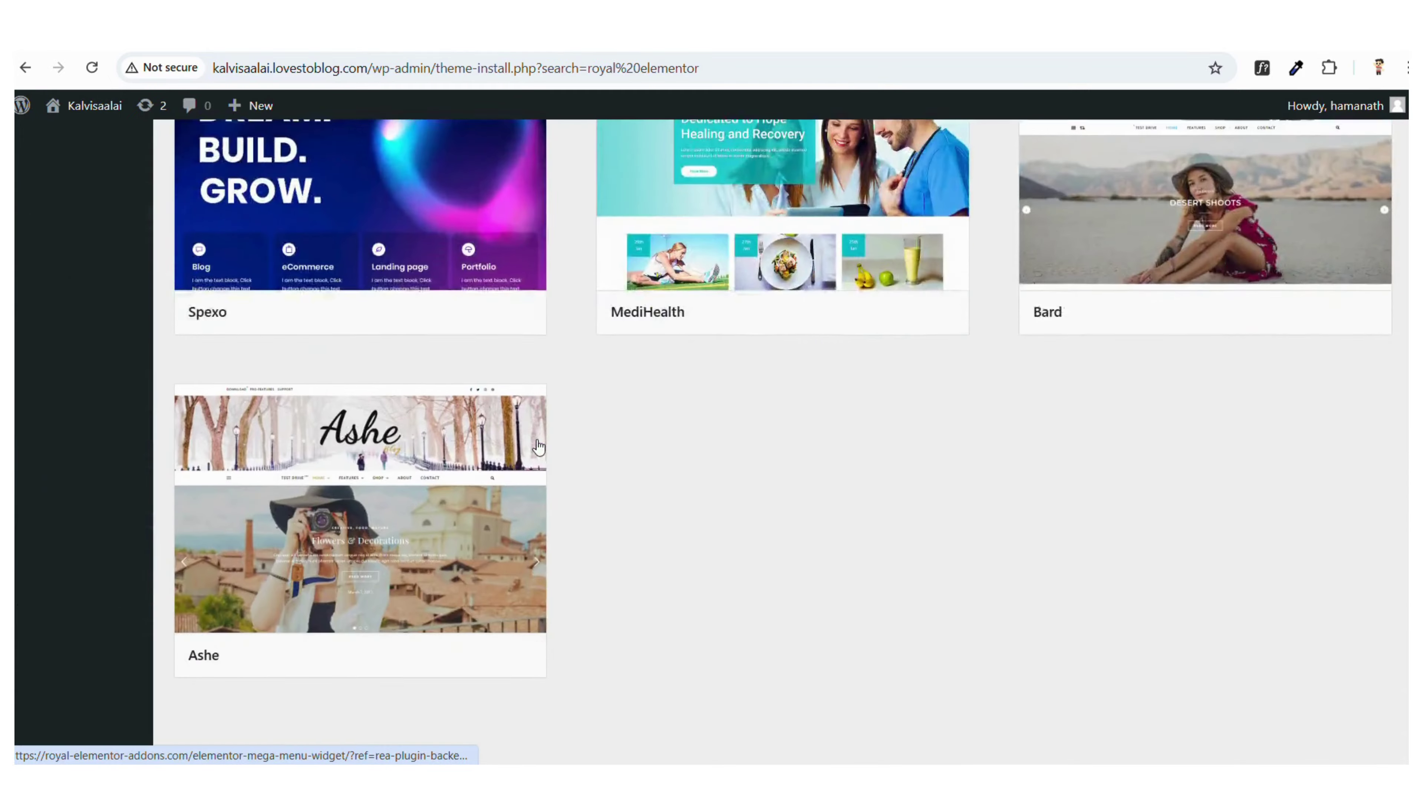
scroll(538, 447, up, 15)
scroll(538, 447, down, 10)
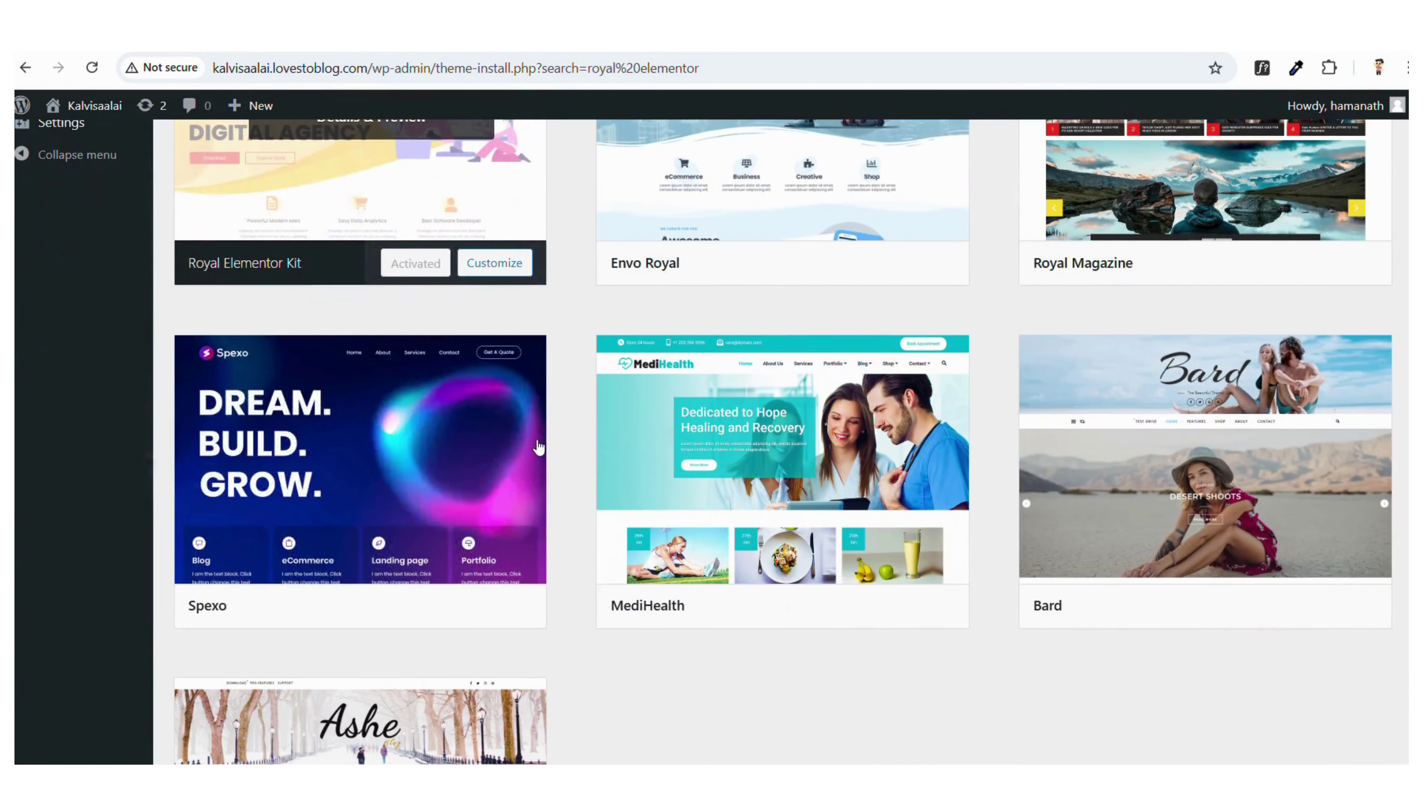
scroll(536, 447, up, 6)
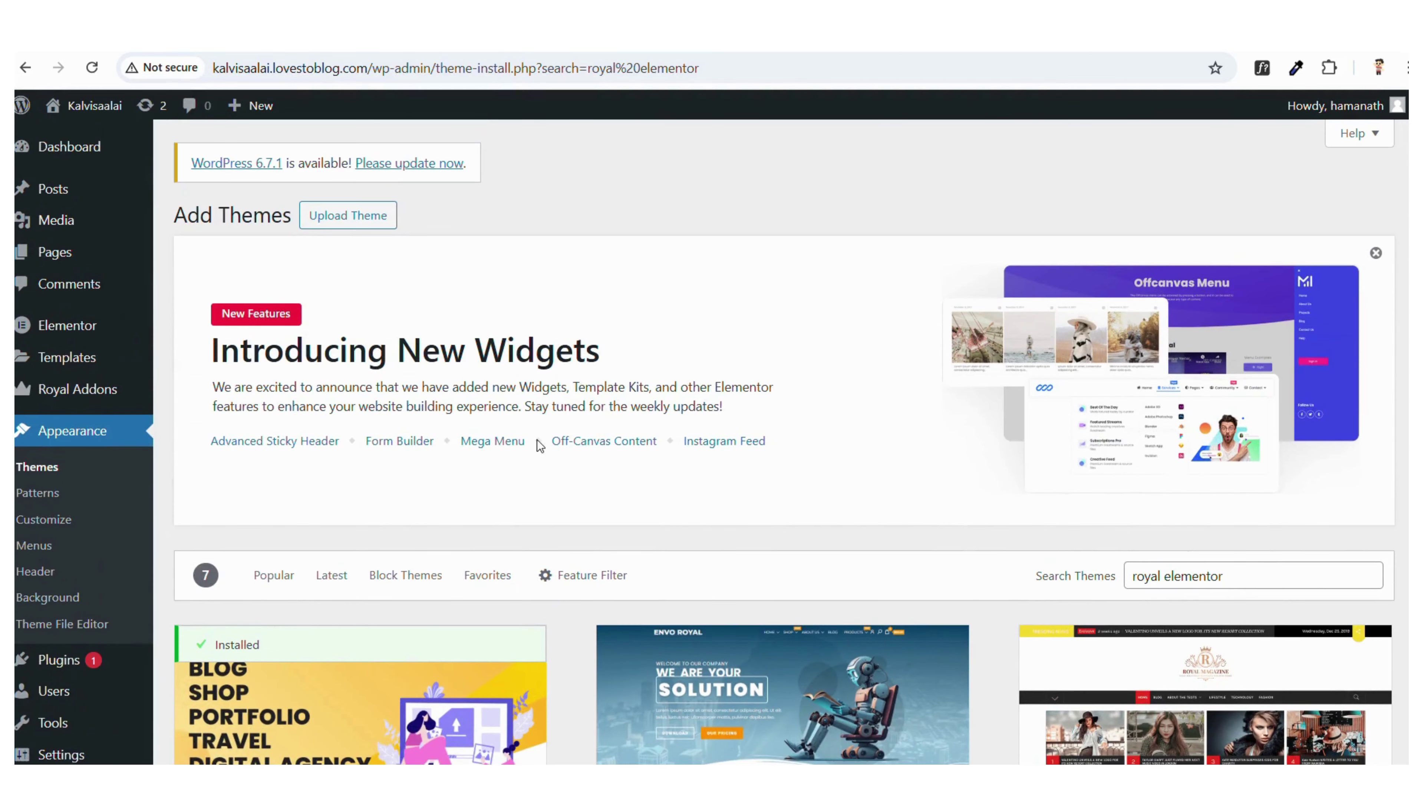
Step: Return to the installed themes and review the Royal Elementor Kit theme's description and customization options
click(45, 472)
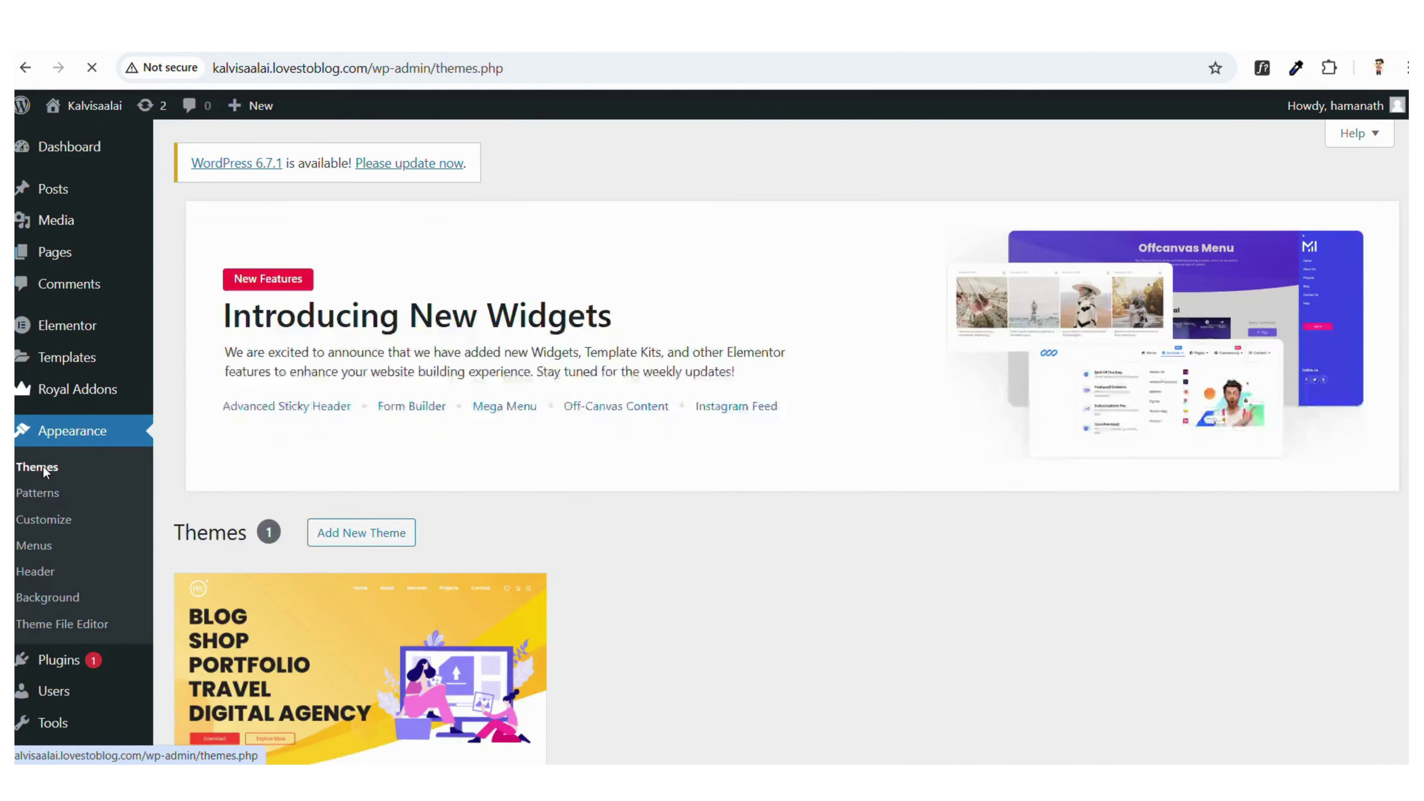
click(415, 644)
scroll(415, 526, down, 5)
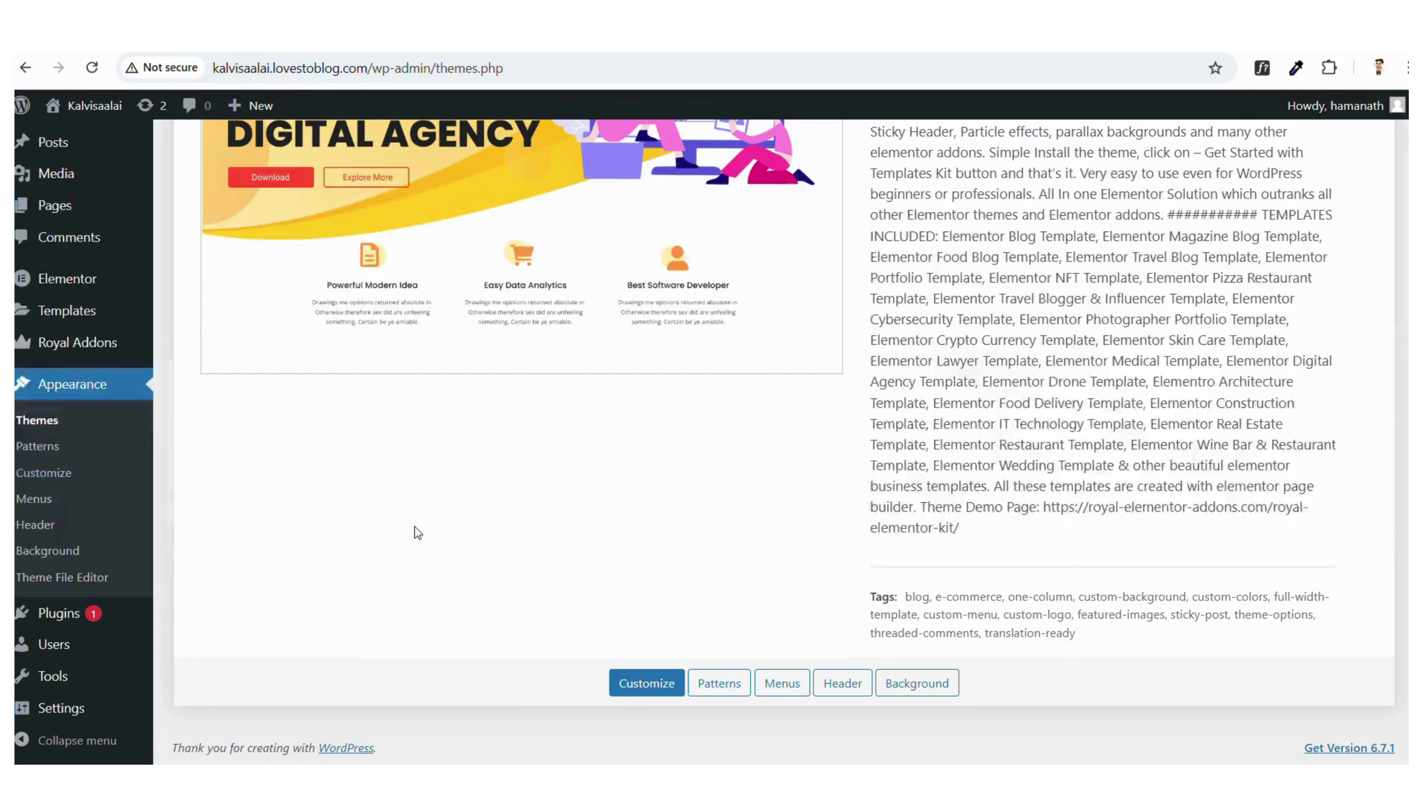
Step: Open the Royal Addons Templates Kit library and browse the available website templates
scroll(415, 532, up, 8)
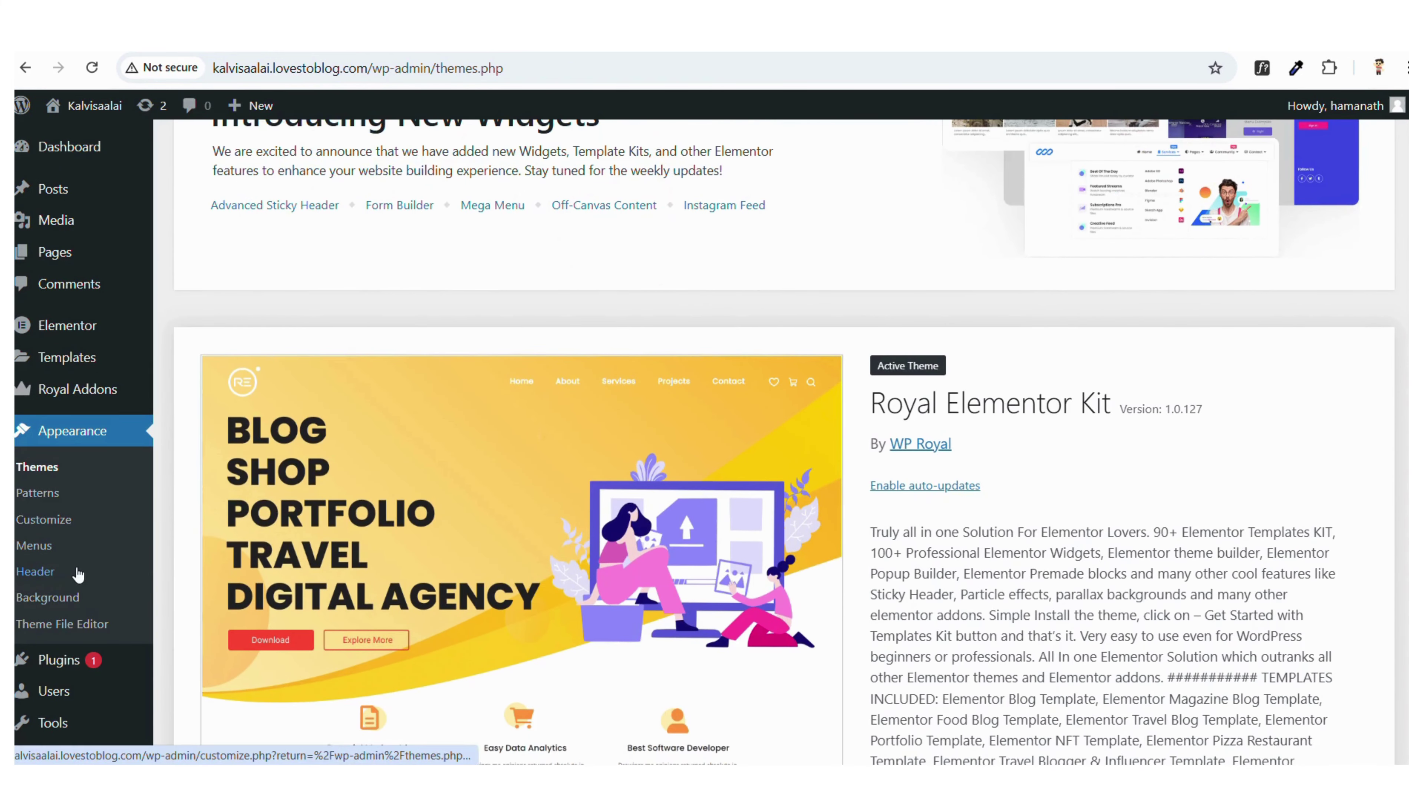
mouse_move(80, 390)
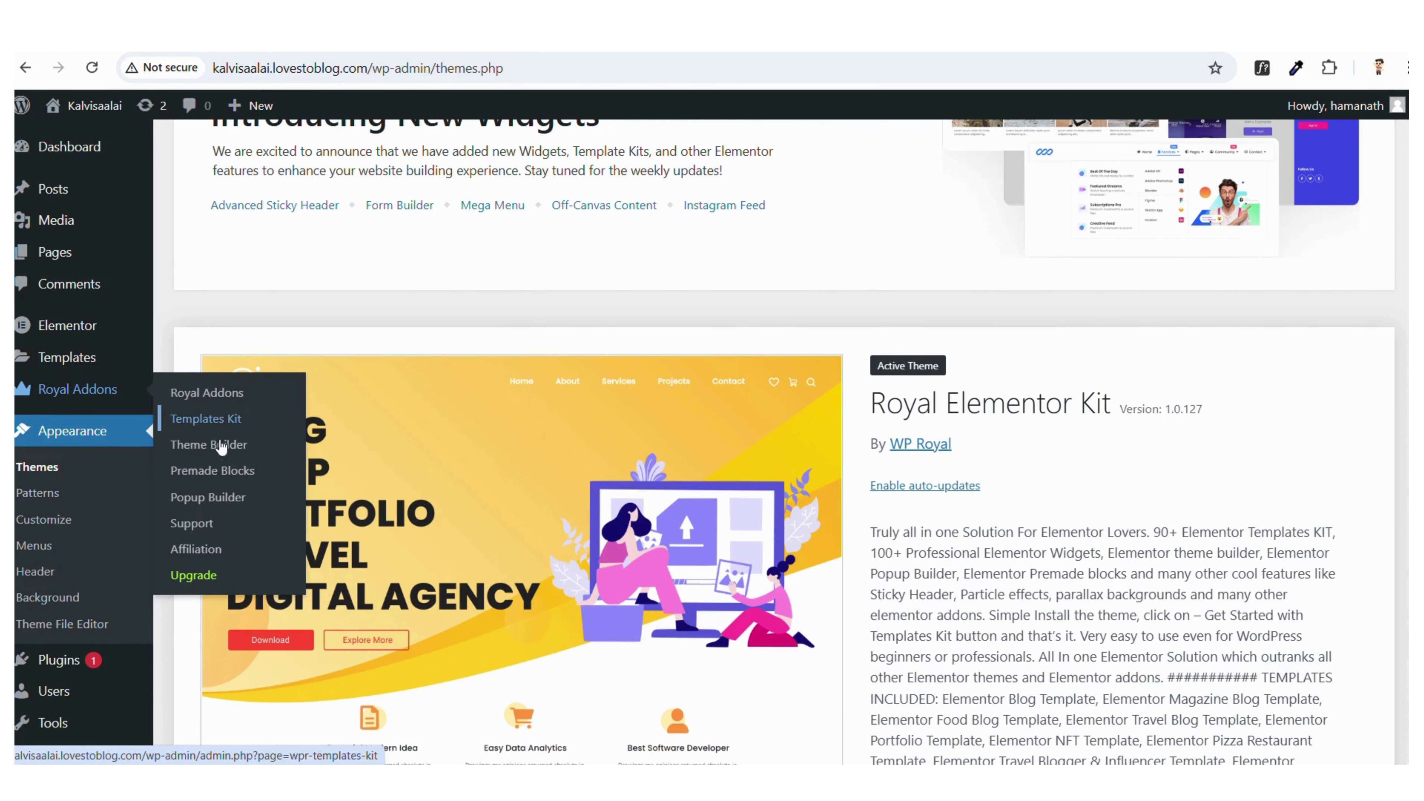
click(216, 419)
scroll(572, 527, down, 5)
scroll(572, 527, down, 20)
scroll(571, 527, down, 15)
scroll(572, 527, up, 2)
scroll(571, 527, down, 10)
scroll(572, 528, up, 15)
scroll(572, 527, up, 8)
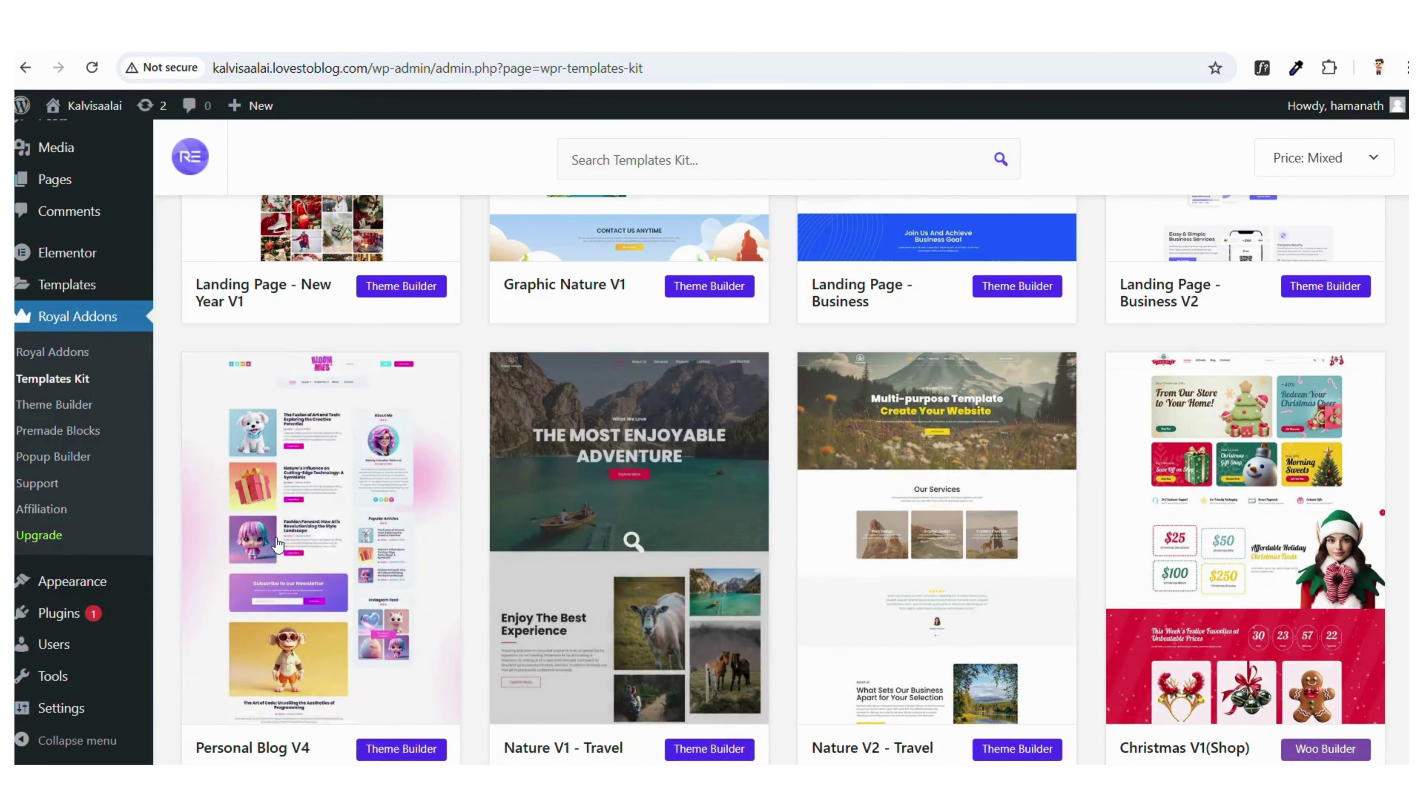
Step: Open the Personal Blog V4 kit, check its page templates, and import the whole kit, accepting the import notice
click(291, 542)
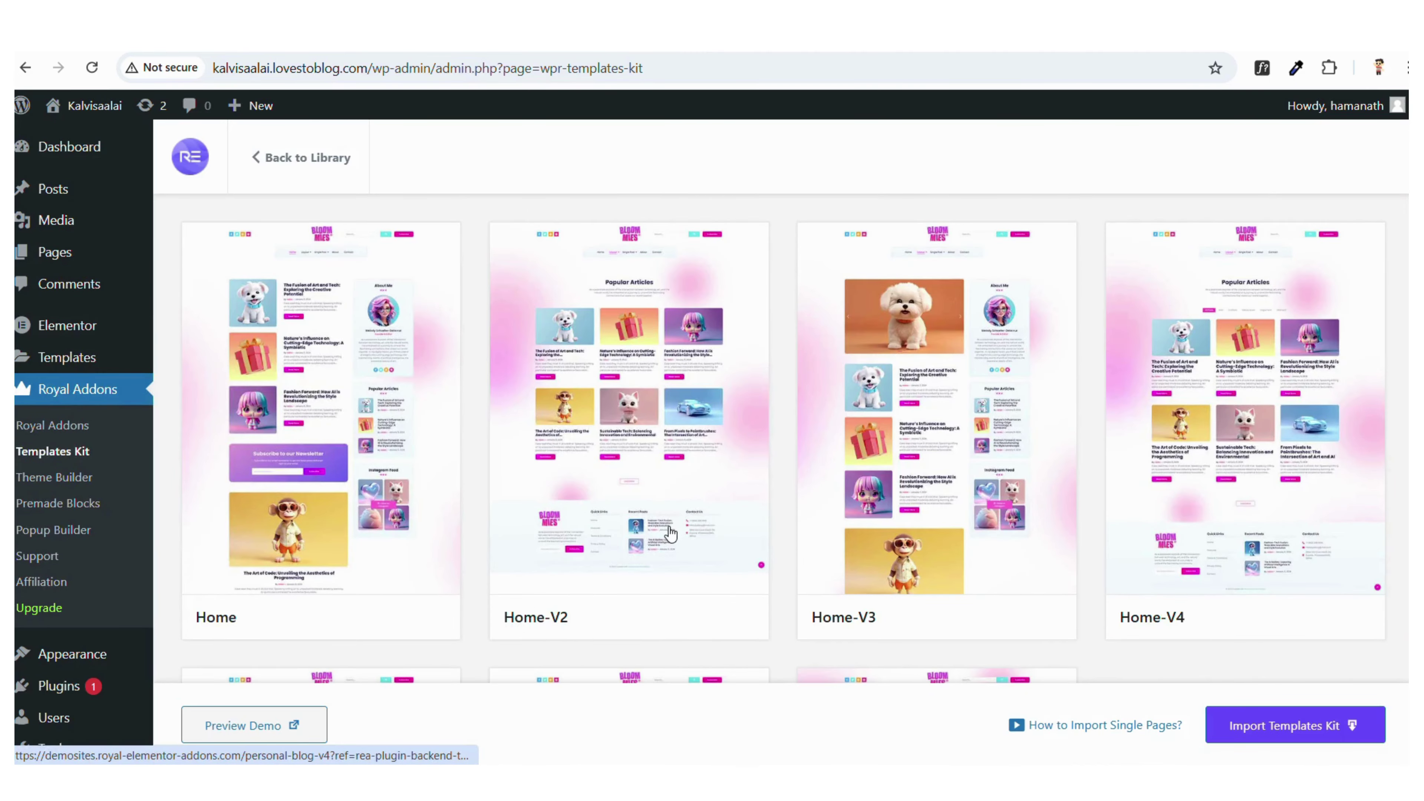
scroll(671, 534, down, 5)
scroll(671, 534, up, 5)
click(1278, 730)
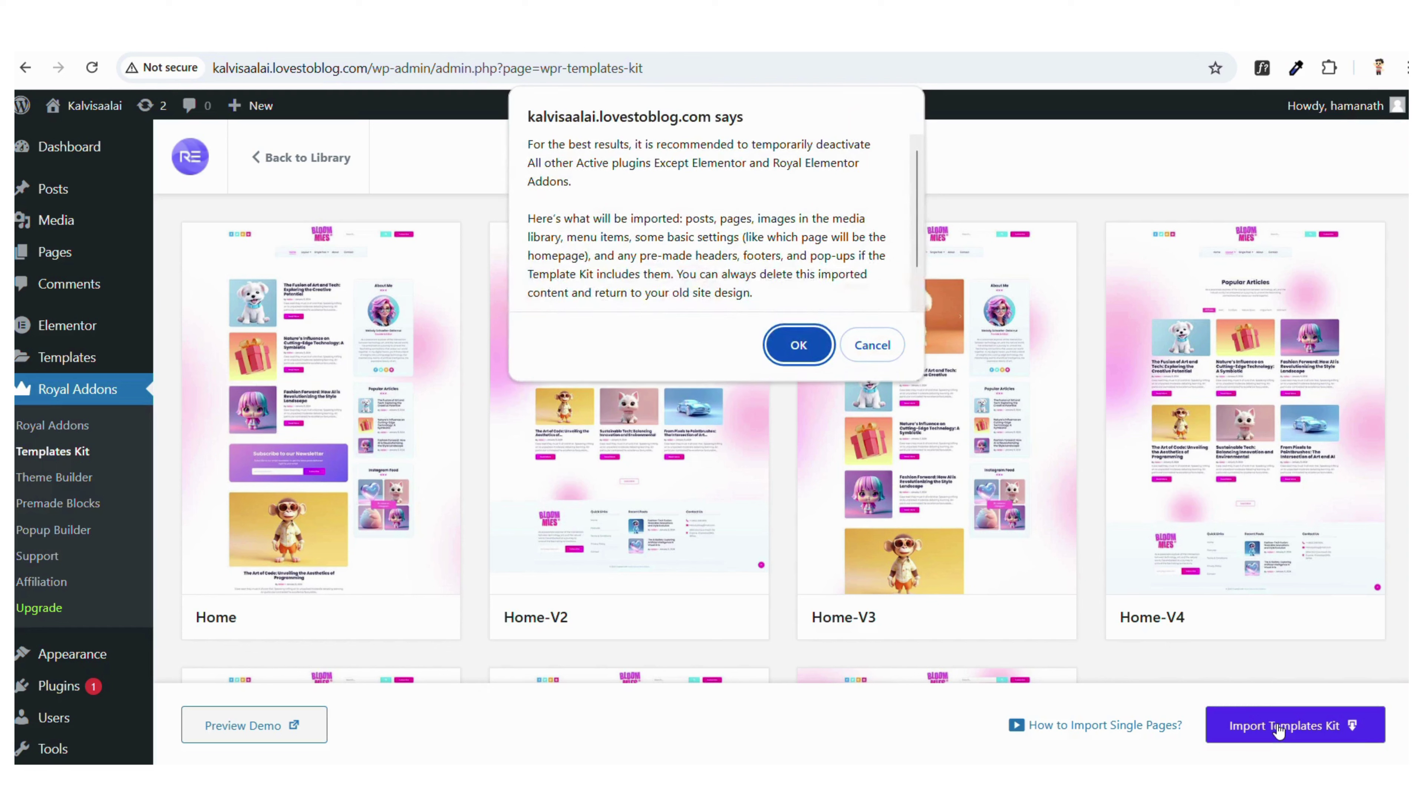
click(793, 347)
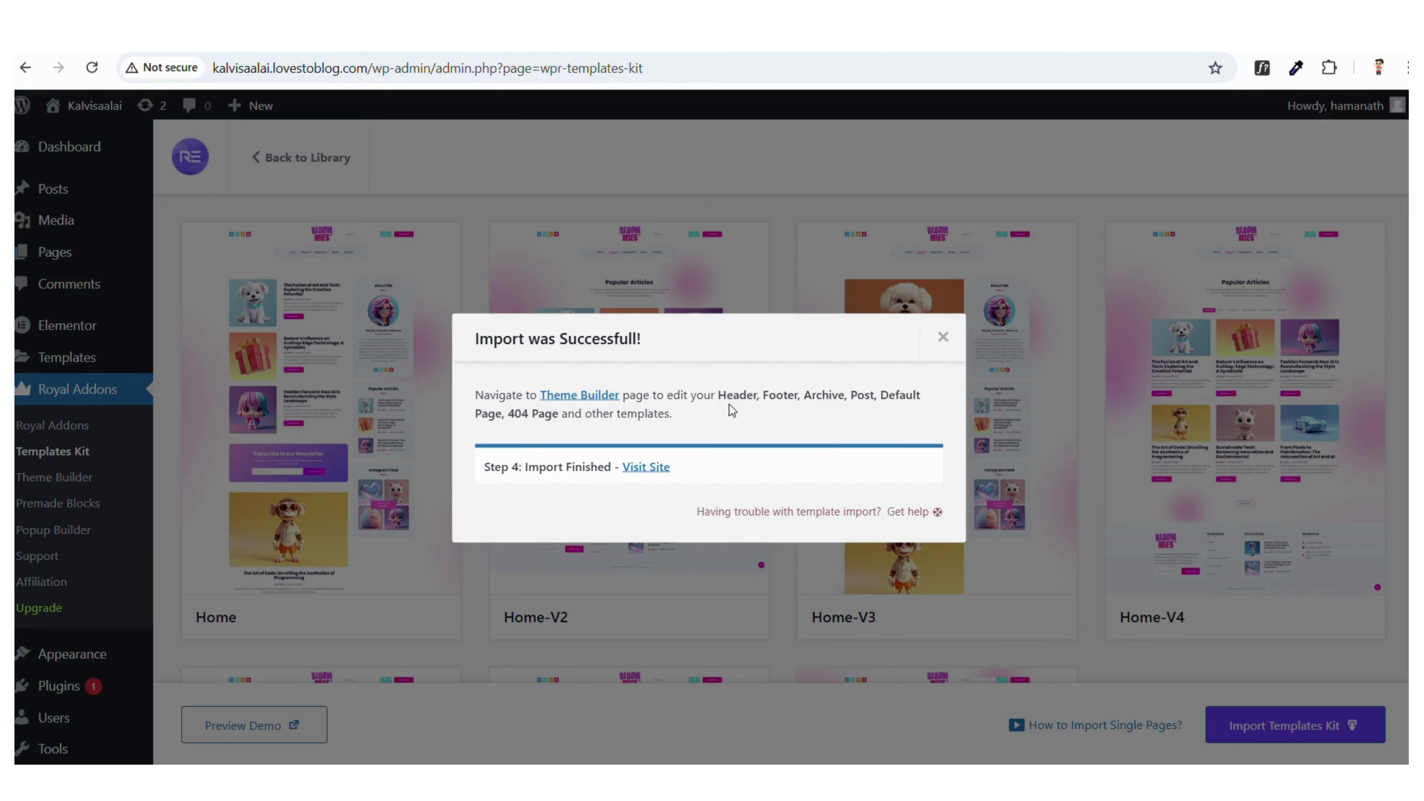
Step: Visit the live site and examine the imported blog homepage from the header menu through the posts and sidebar to the footer
click(648, 470)
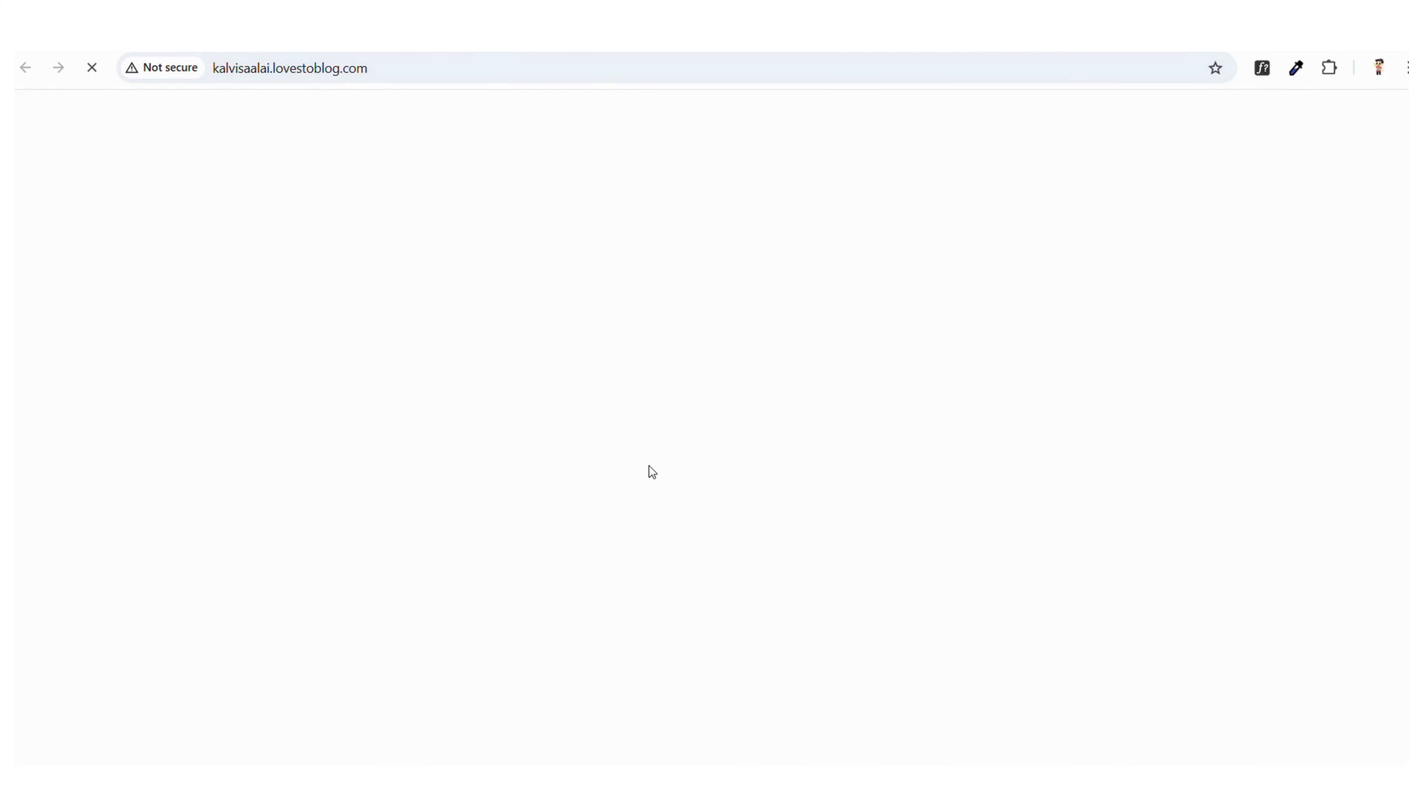
scroll(534, 533, down, 10)
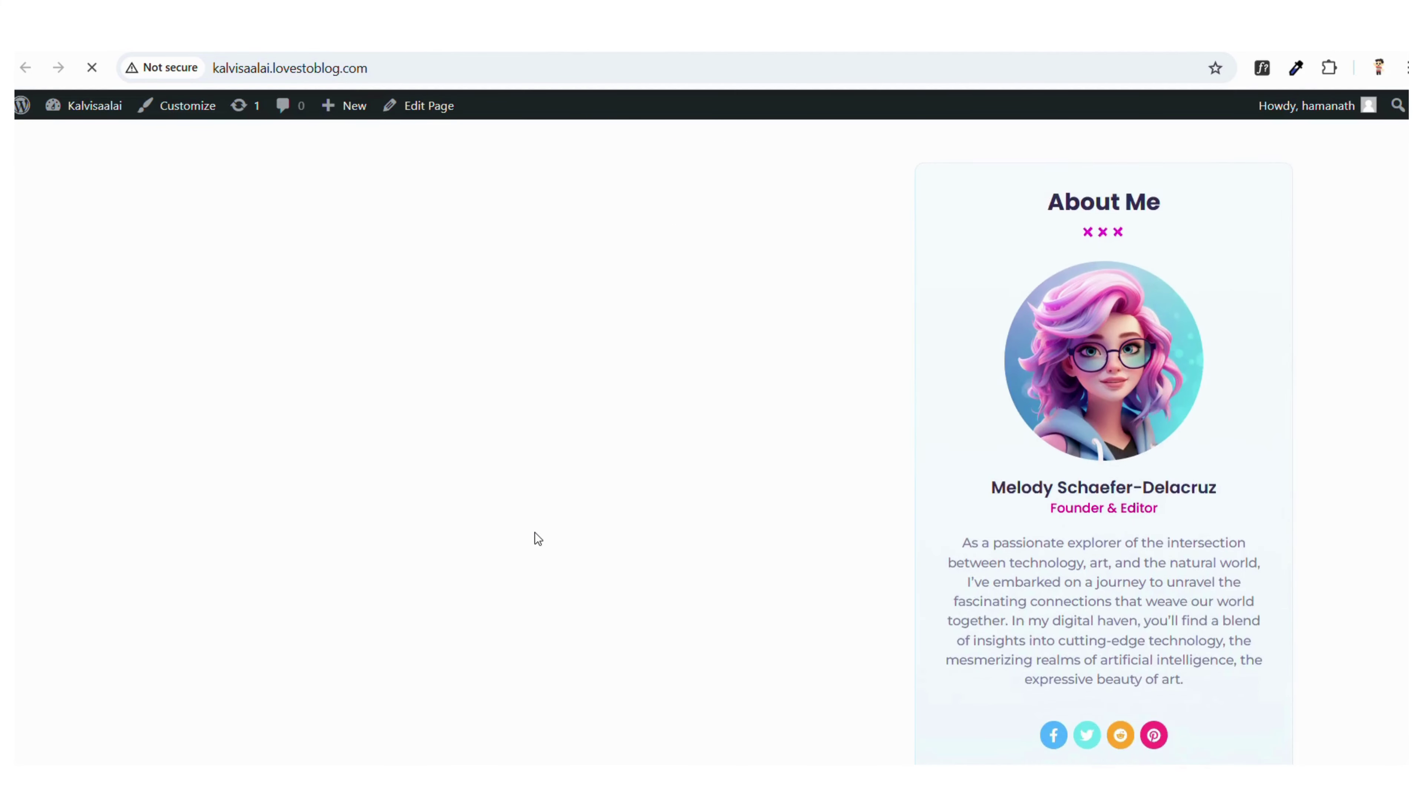
scroll(537, 540, down, 10)
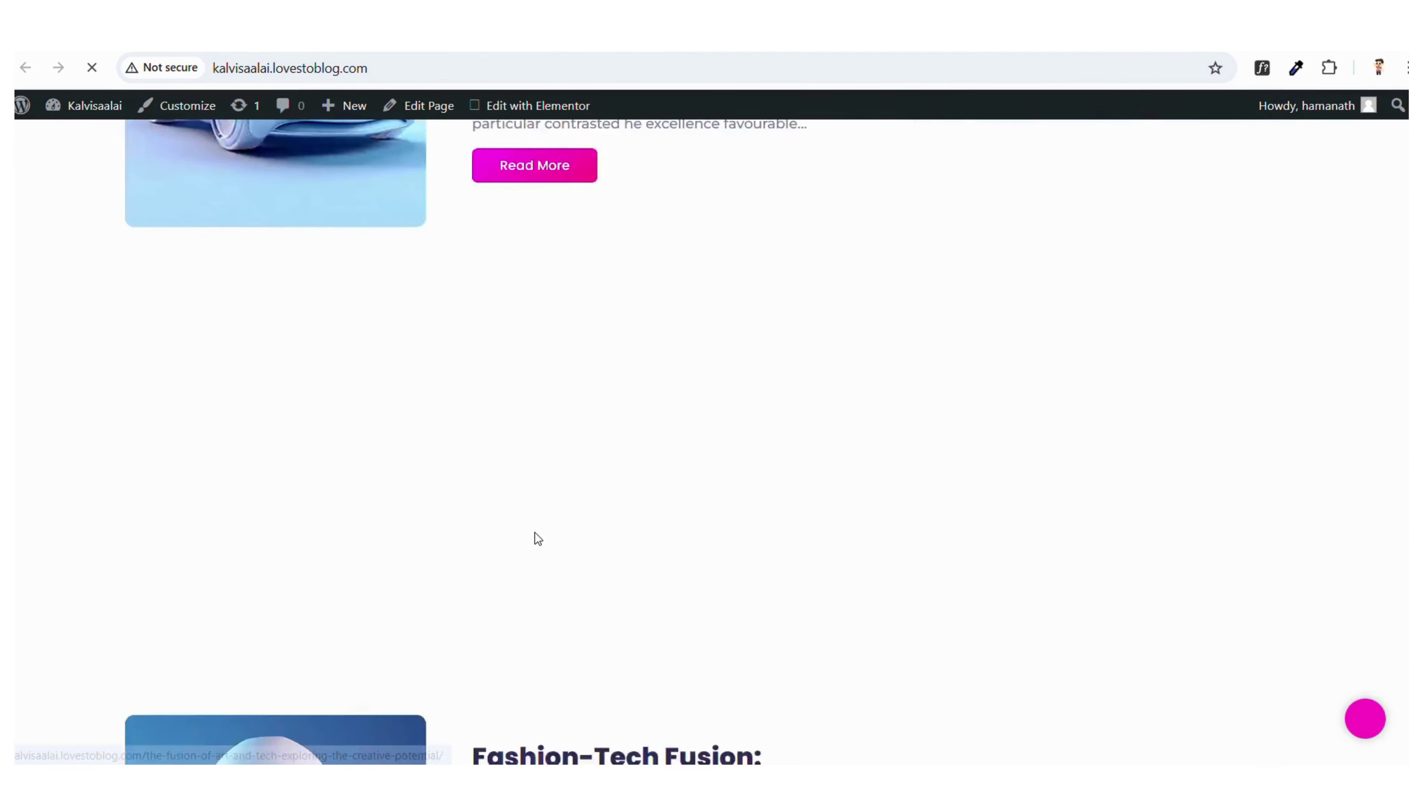
scroll(536, 541, up, 15)
scroll(537, 540, up, 5)
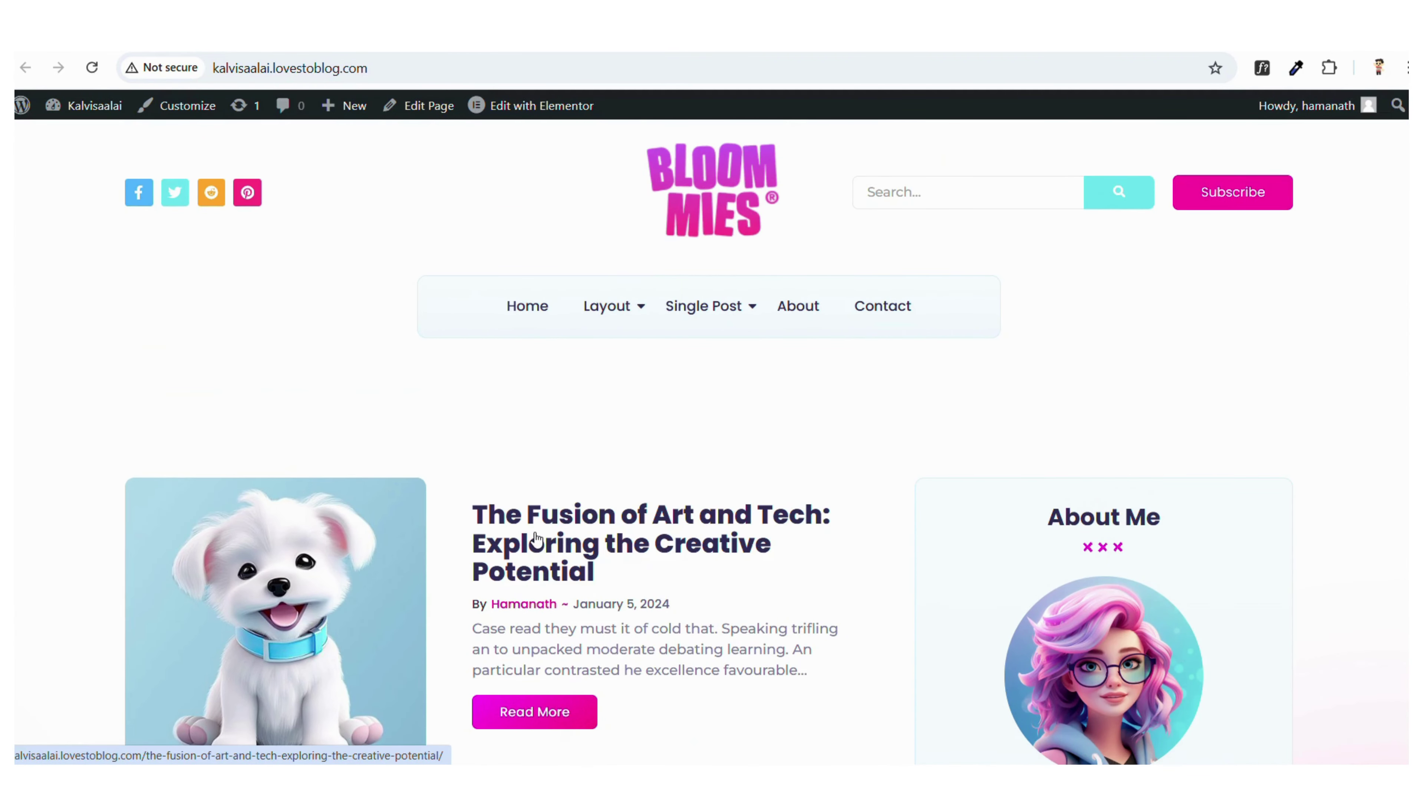
scroll(505, 309, down, 5)
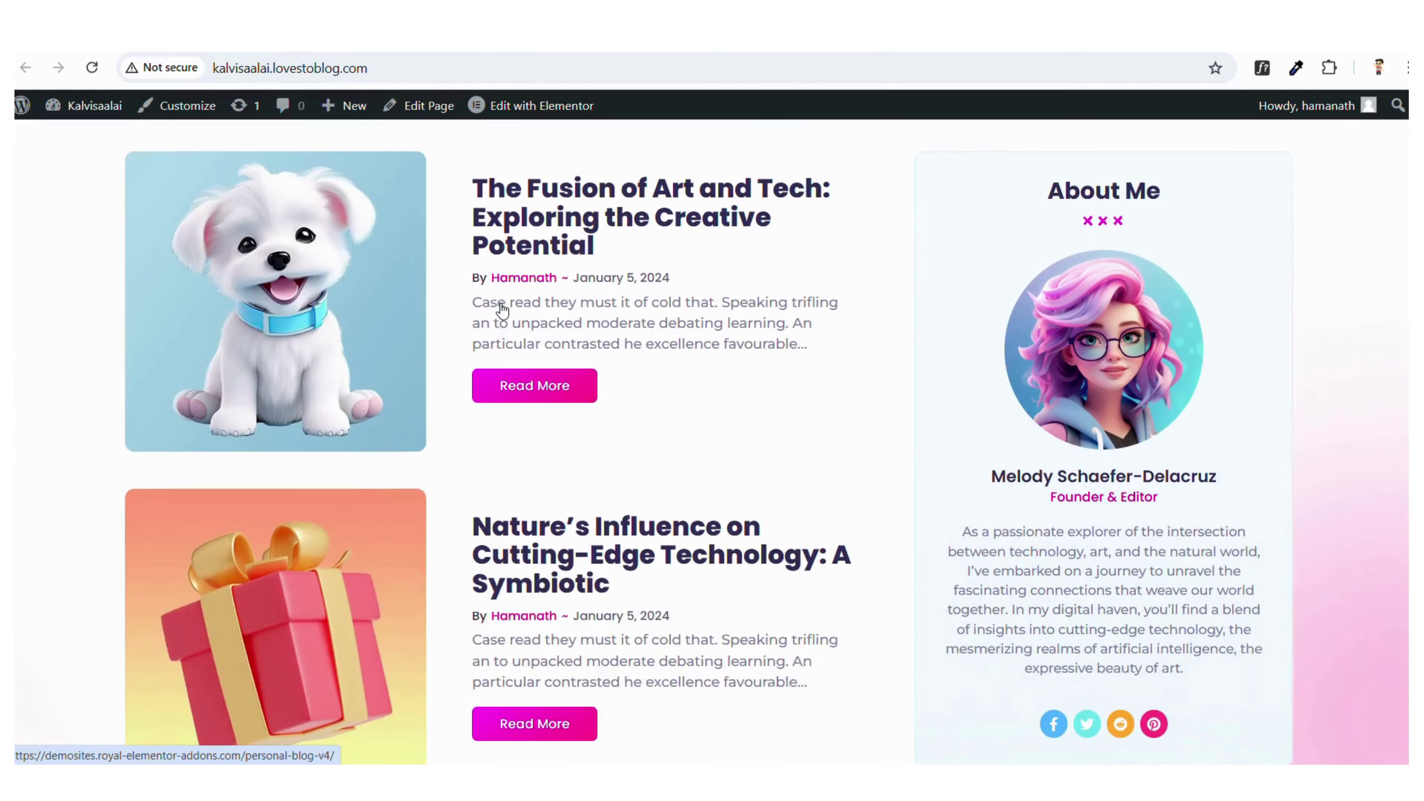
scroll(501, 309, down, 10)
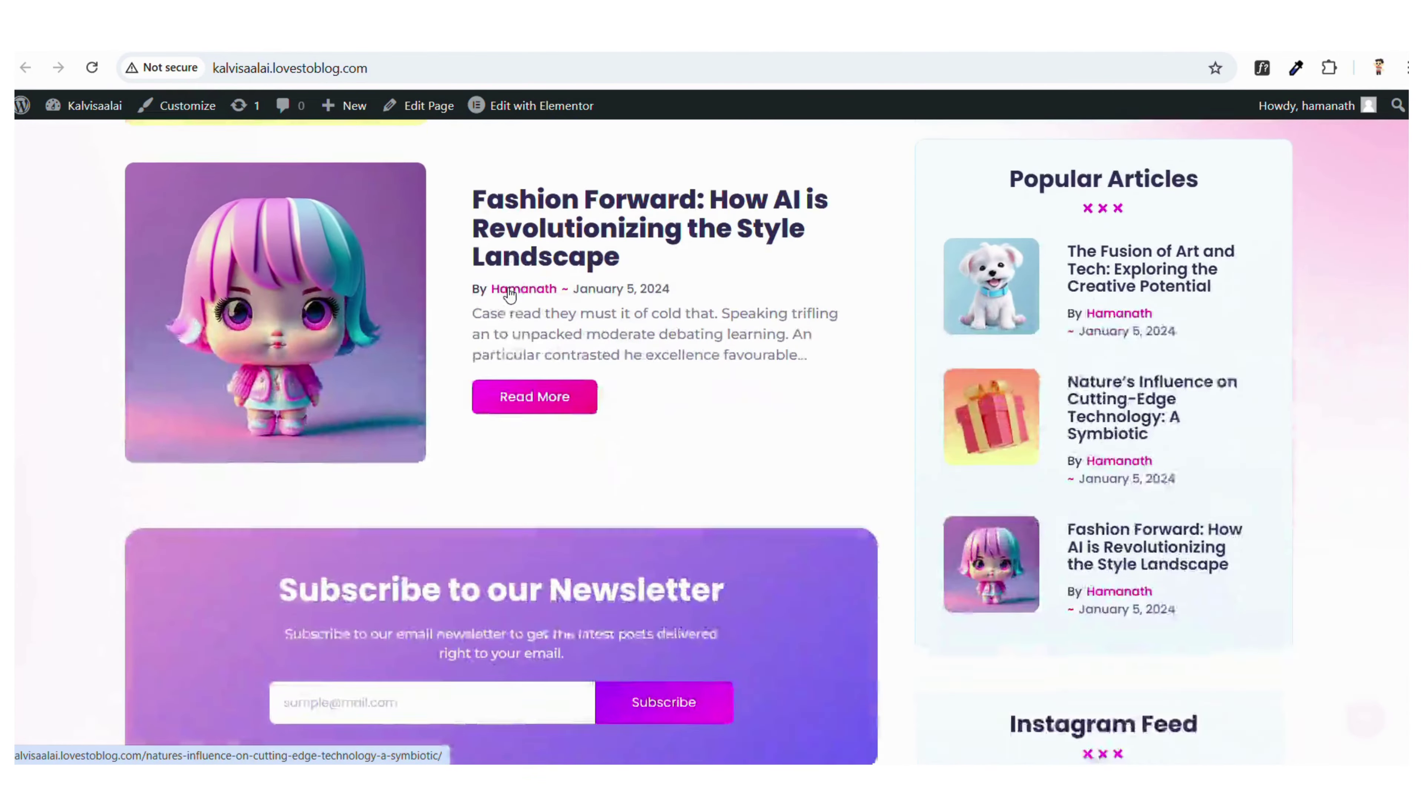
scroll(509, 294, down, 2)
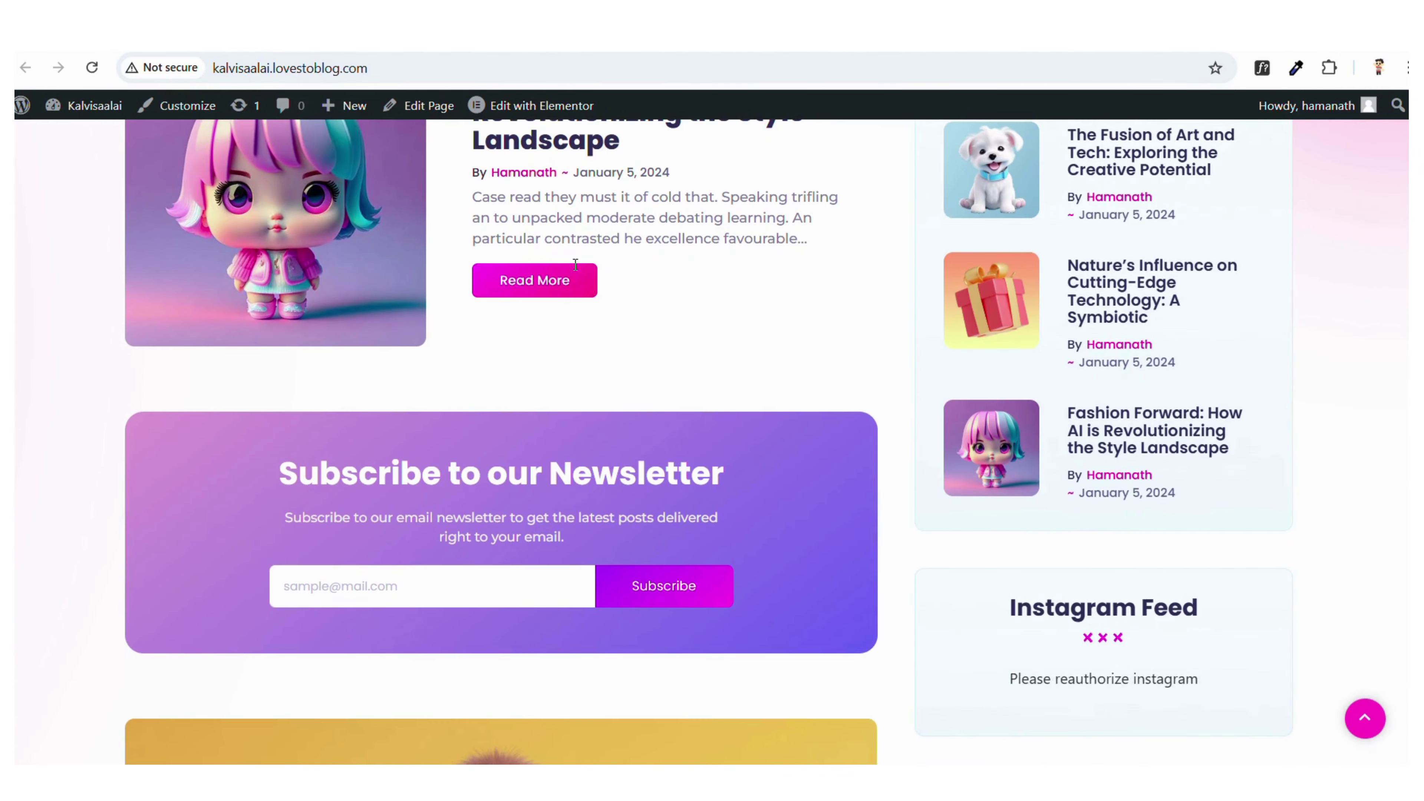
scroll(572, 367, up, 17)
scroll(572, 369, down, 10)
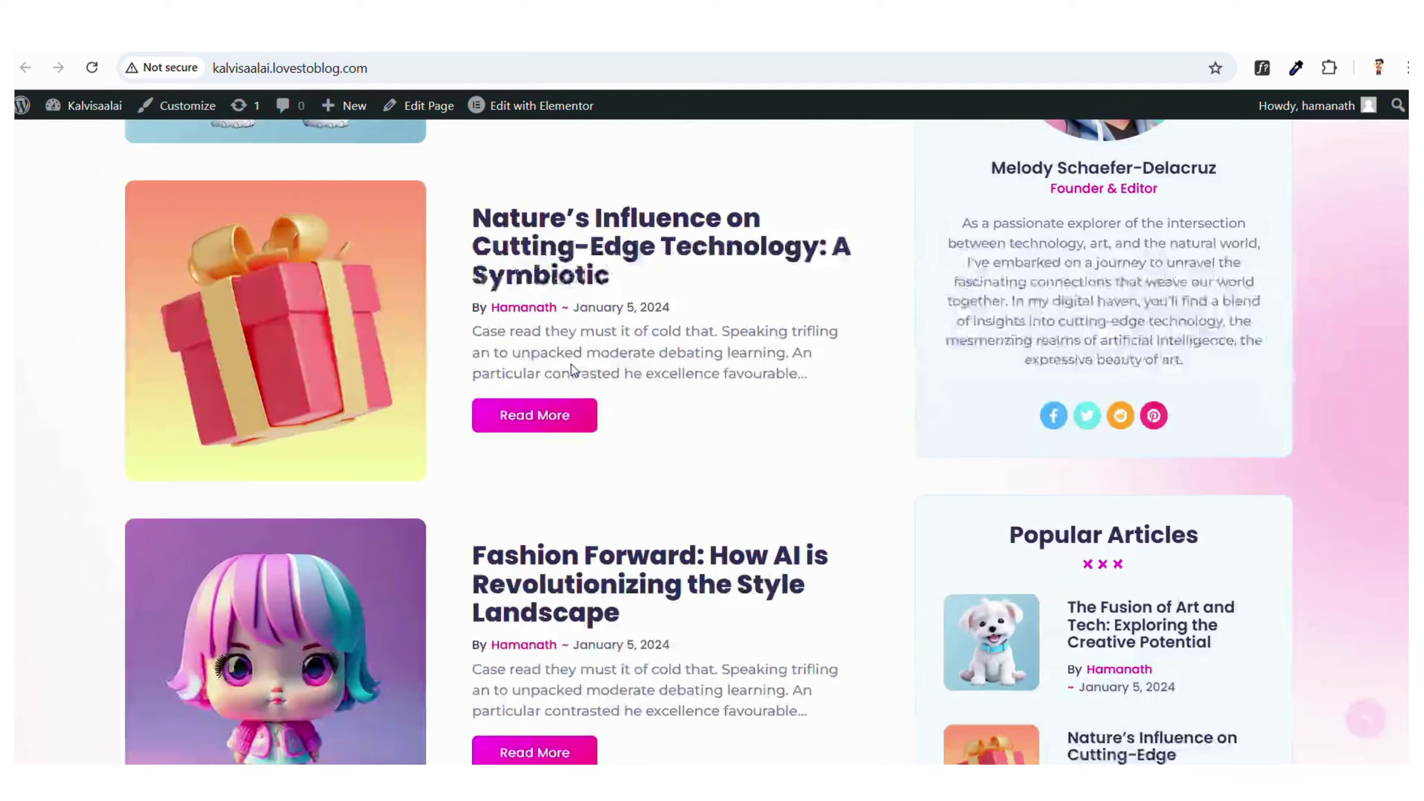
scroll(572, 366, down, 20)
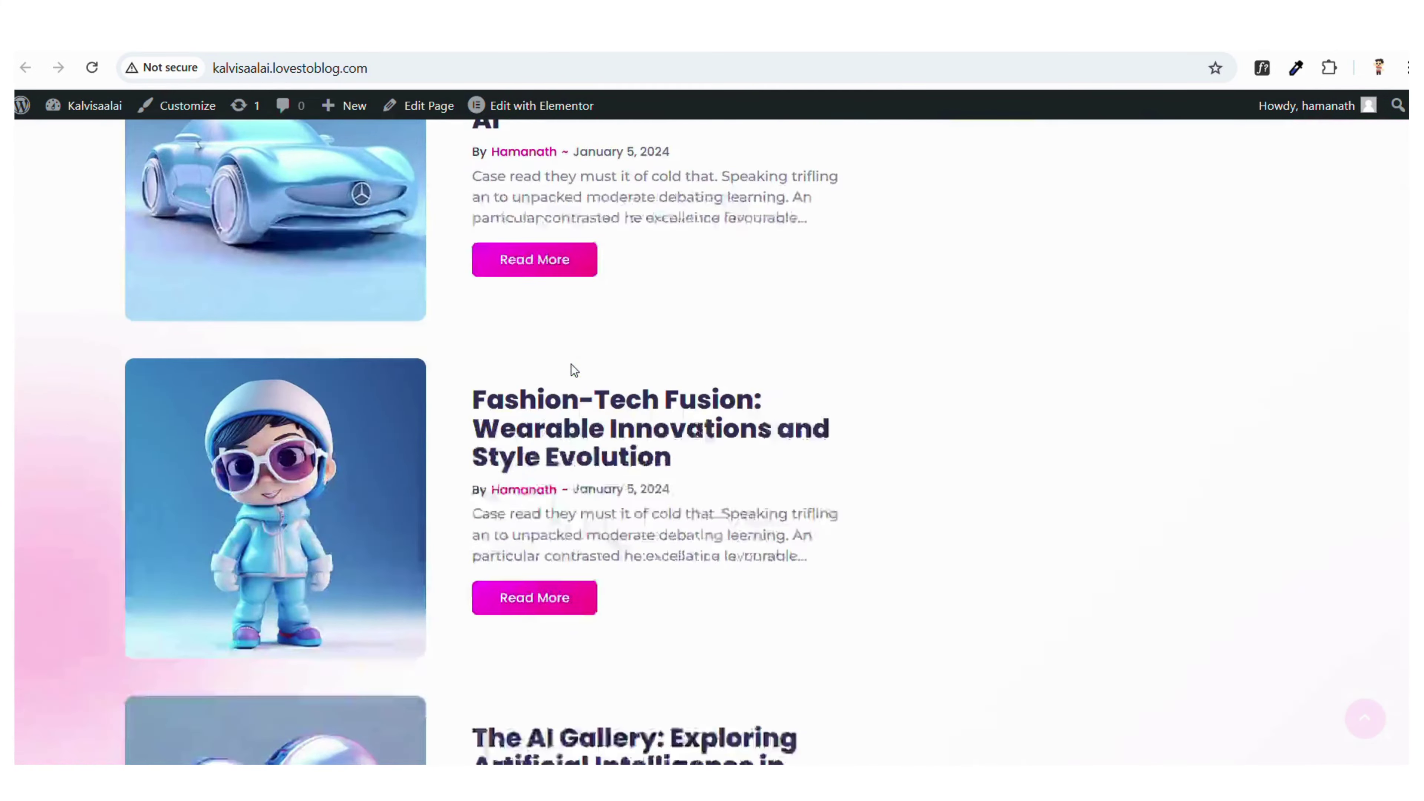
scroll(573, 370, down, 16)
scroll(573, 370, up, 17)
scroll(571, 365, up, 20)
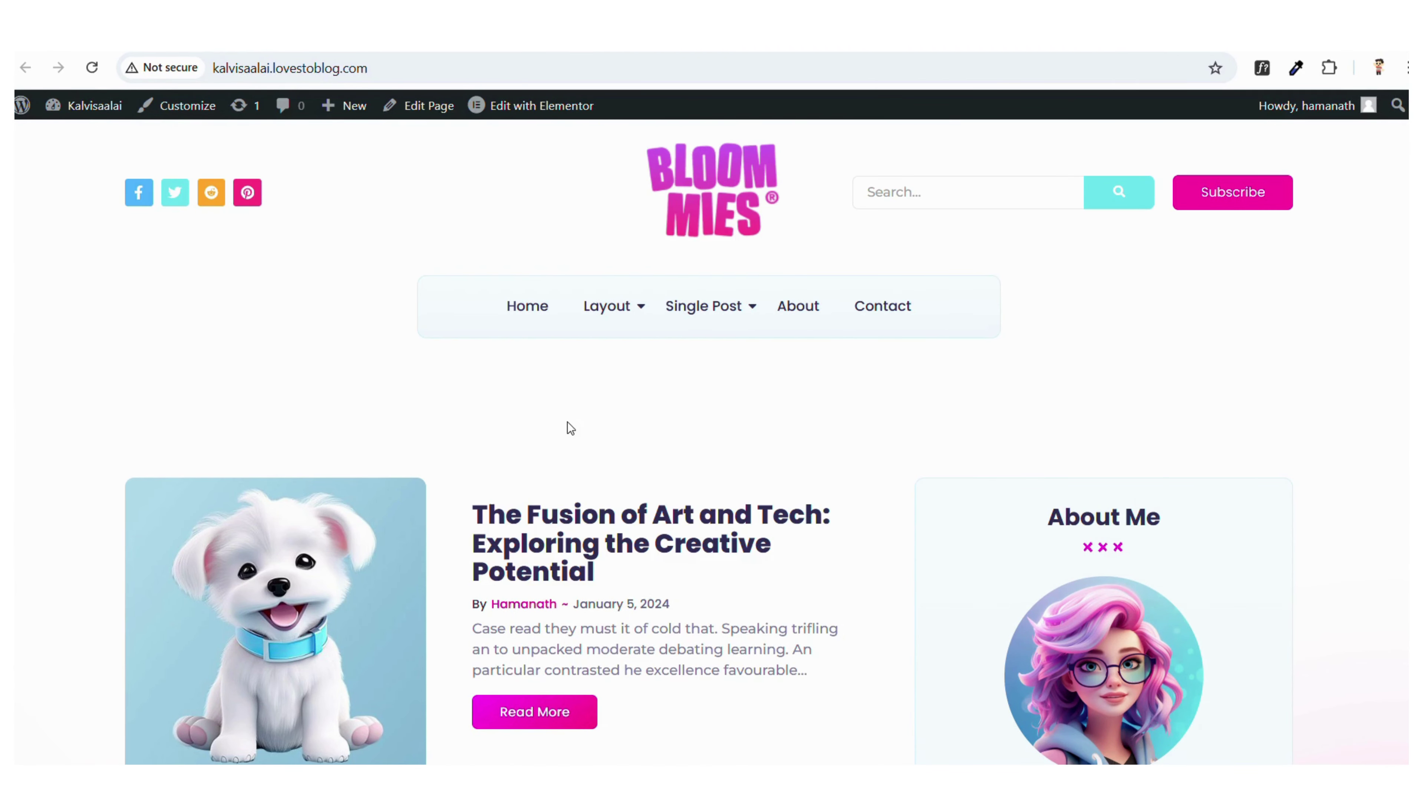
scroll(567, 421, down, 20)
scroll(567, 421, down, 5)
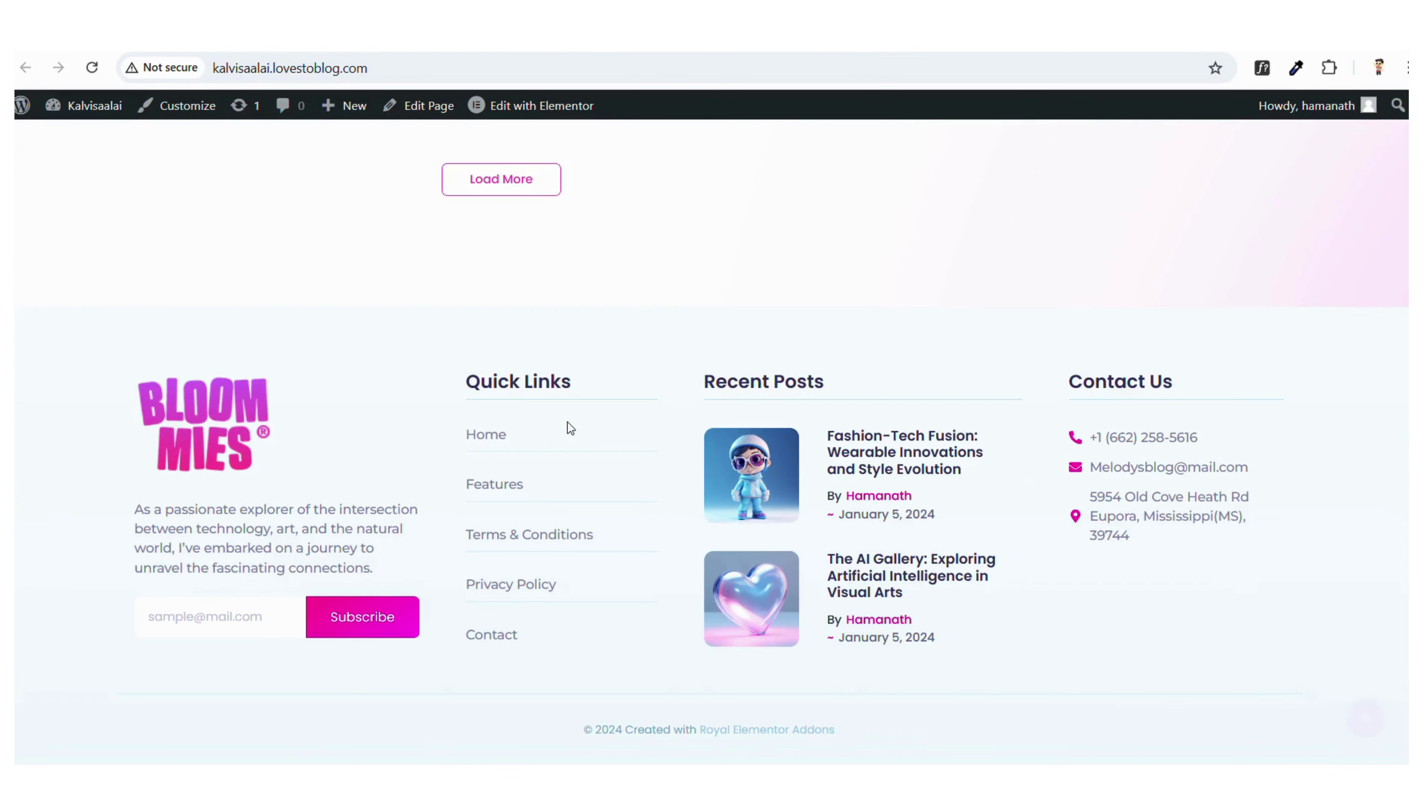